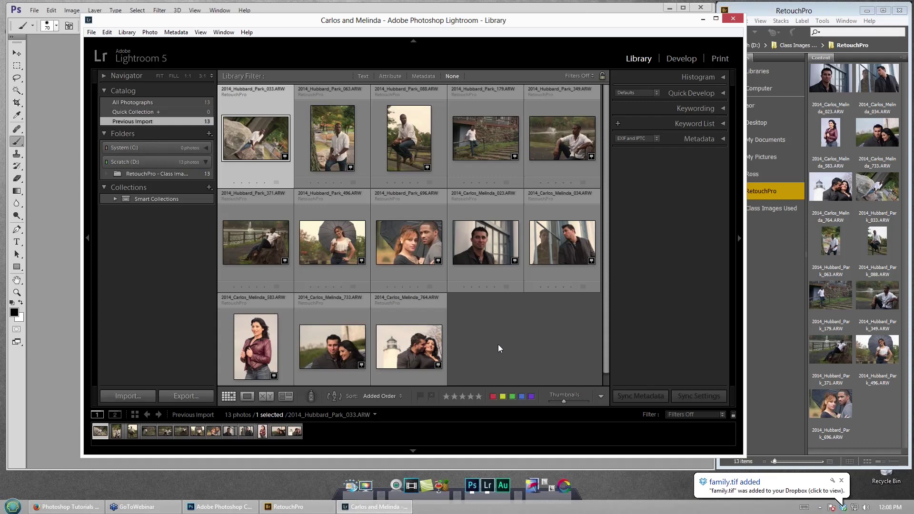
- Select the portrait ending in 034.ARW and look at its options for editing in another application
{"action": "left_click", "coordinate": [555, 242]}
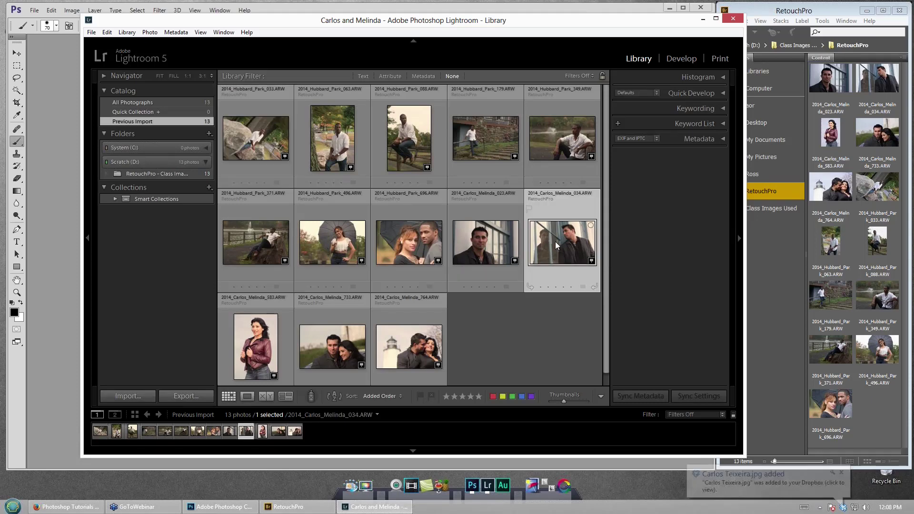
{"action": "right_click", "coordinate": [555, 241]}
{"action": "mouse_move", "coordinate": [595, 301]}
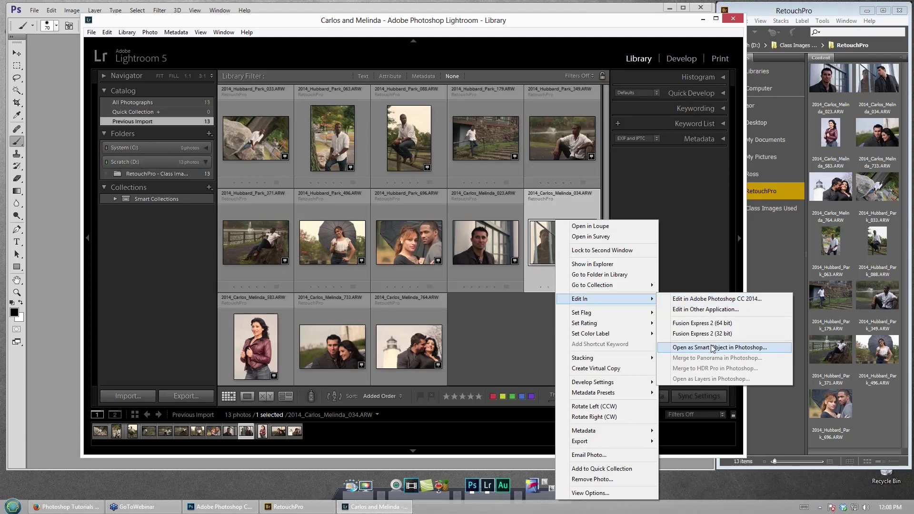
- Raise the exposure of the 034.ARW portrait to about +2.62 in the Develop module and return to the Library
{"action": "left_click", "coordinate": [683, 195]}
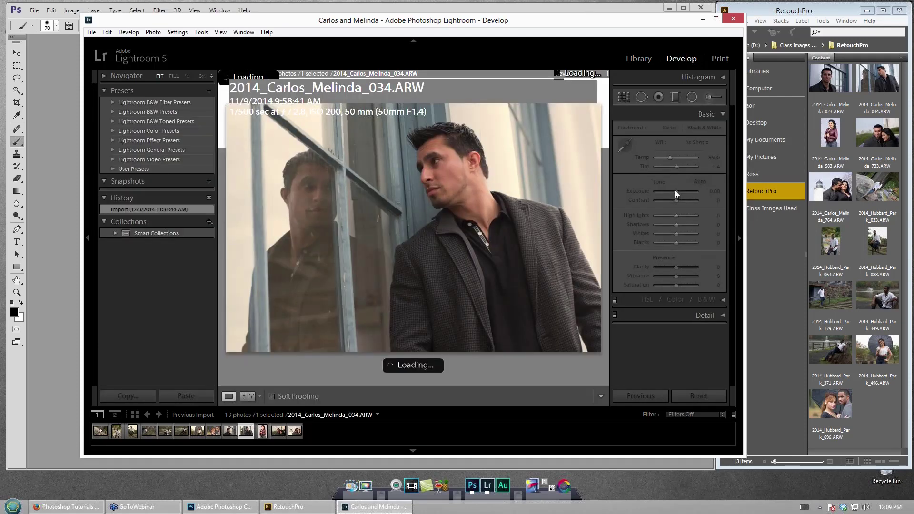
{"action": "left_click_drag", "start_coordinate": [678, 190], "coordinate": [688, 193]}
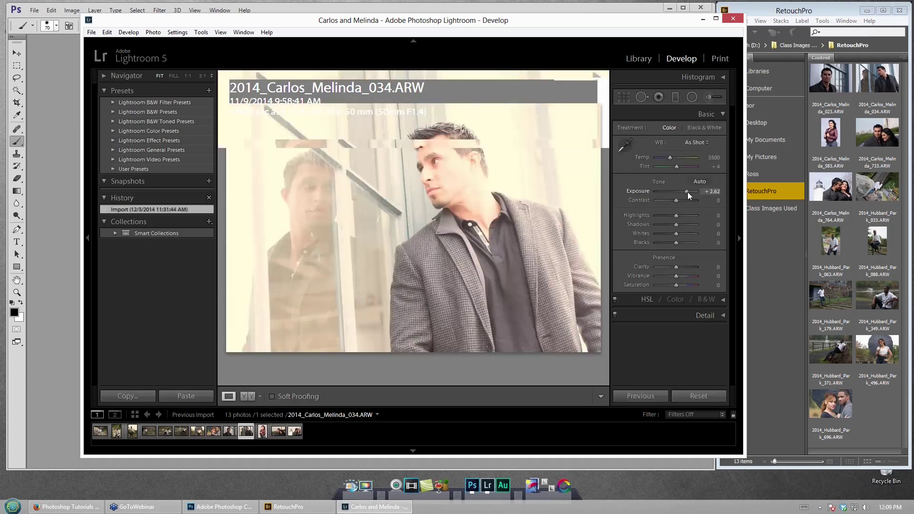
{"action": "left_click", "coordinate": [637, 59]}
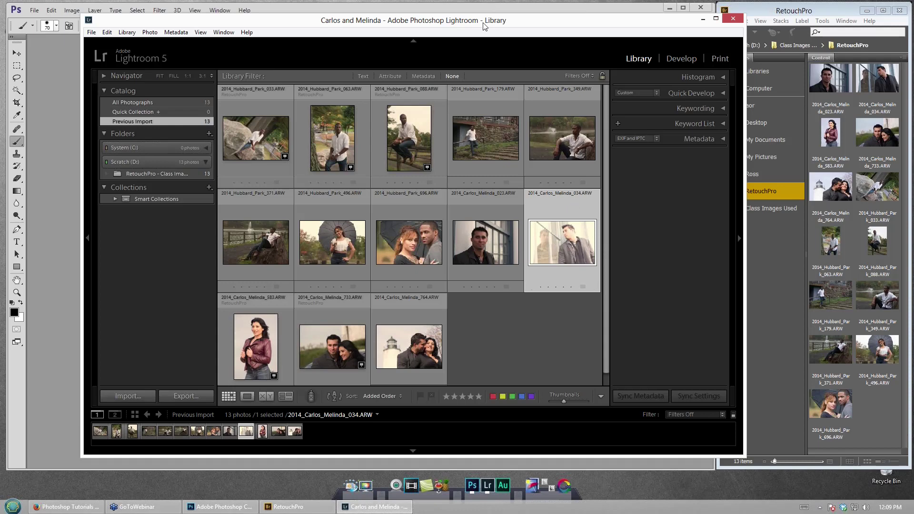
- Close Lightroom and open the raw portrait ending in 034.ARW from Bridge into Photoshop's Camera Raw
{"action": "left_click_drag", "start_coordinate": [484, 26], "coordinate": [474, 28]}
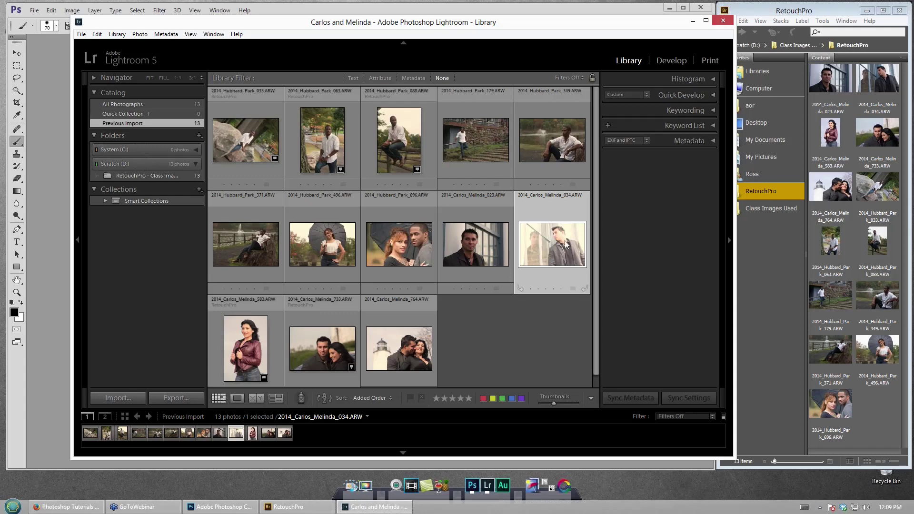
{"action": "left_click", "coordinate": [722, 21]}
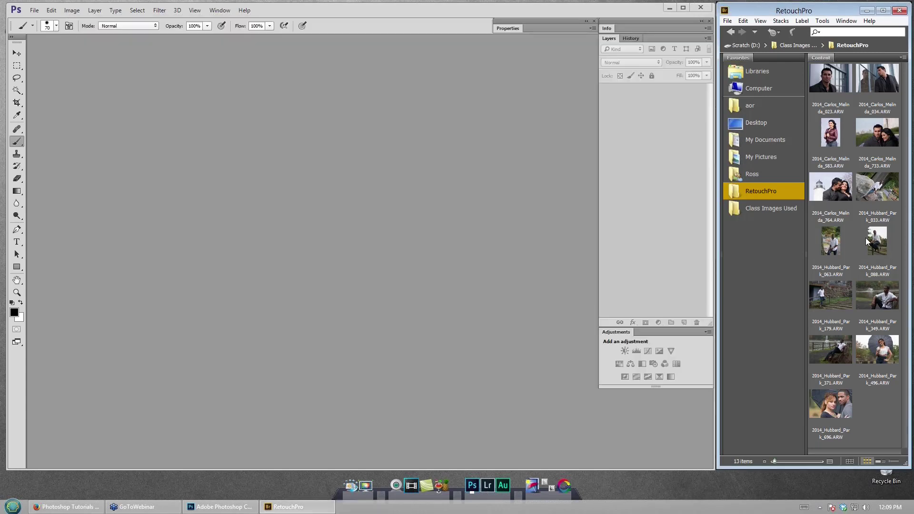
{"action": "left_click", "coordinate": [877, 78]}
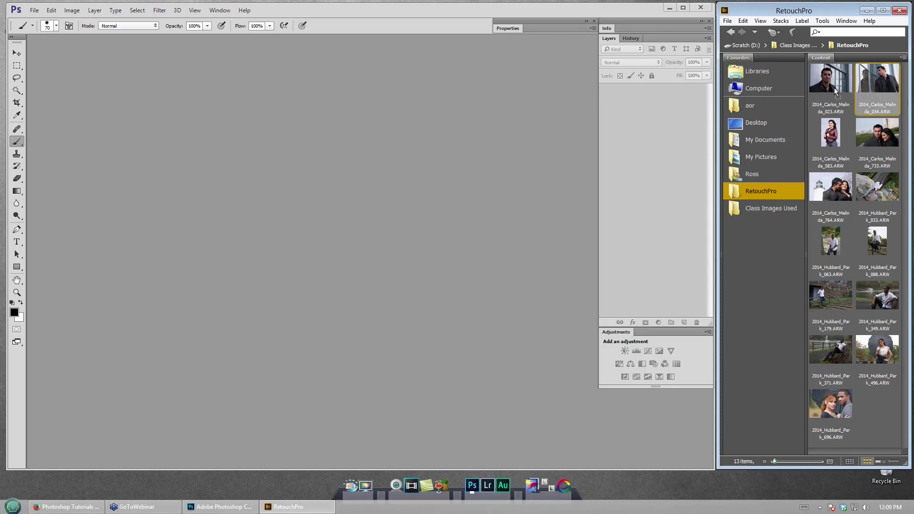
{"action": "left_click_drag", "start_coordinate": [306, 195], "coordinate": [306, 196]}
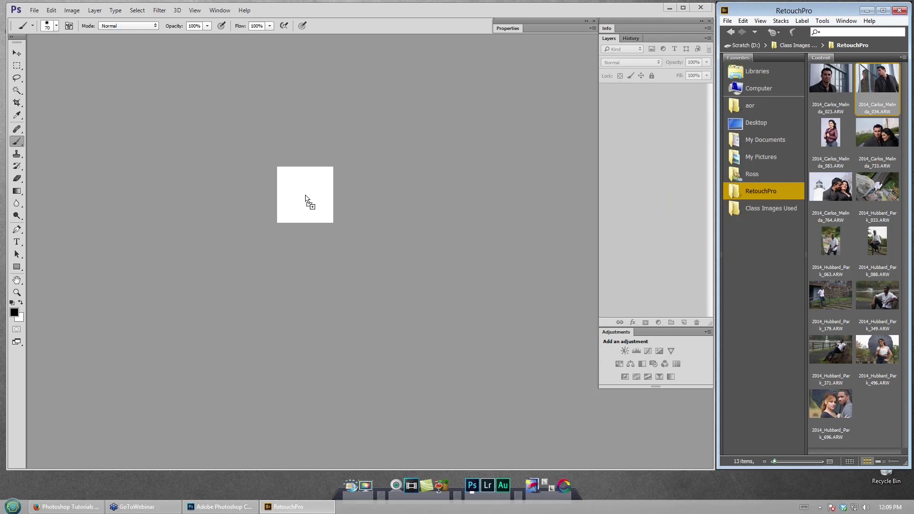
{"action": "left_click_drag", "start_coordinate": [305, 195], "coordinate": [292, 232]}
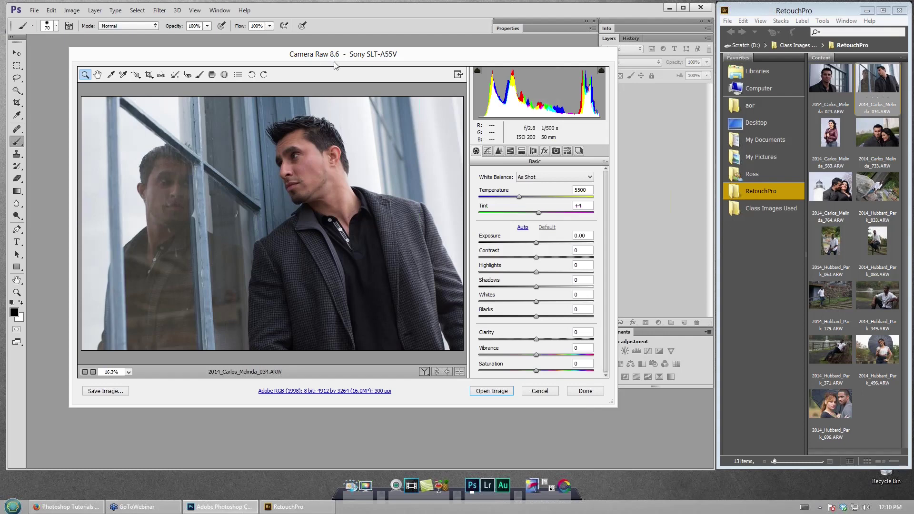
- Set the raw photo's exposure to +2.40 and open it in Photoshop as a Smart Object
{"action": "left_click", "coordinate": [563, 246]}
{"action": "left_click", "coordinate": [563, 244]}
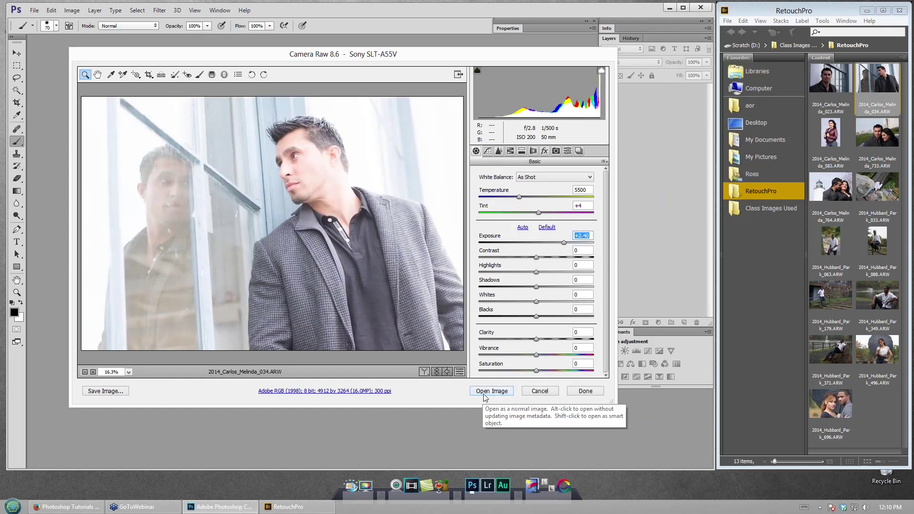
{"action": "key", "text": "shift"}
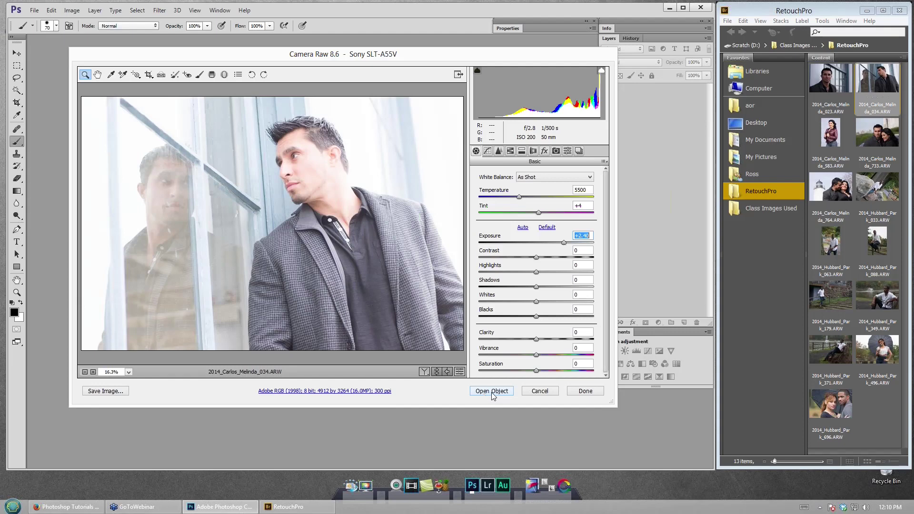
{"action": "left_click", "coordinate": [493, 393]}
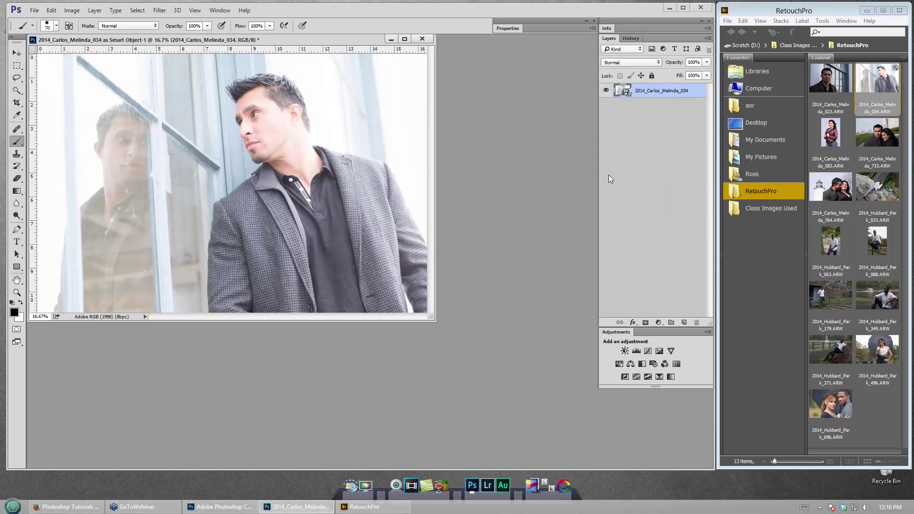
- Set the Smart Object's raw exposure to +0.50, highlights to -43, shadows to +33, blacks to -43 and saturation to +30, and recheck them
{"action": "key", "text": "ctrl+0"}
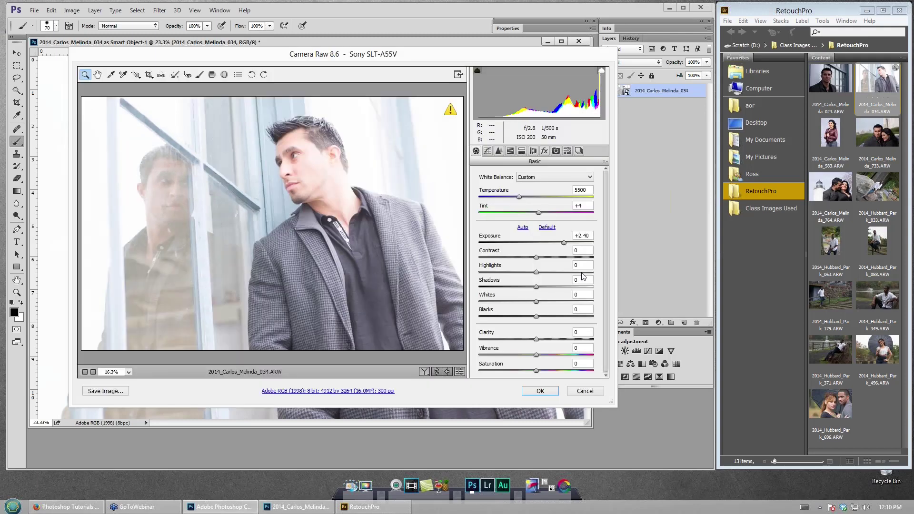
{"action": "left_click", "coordinate": [538, 242]}
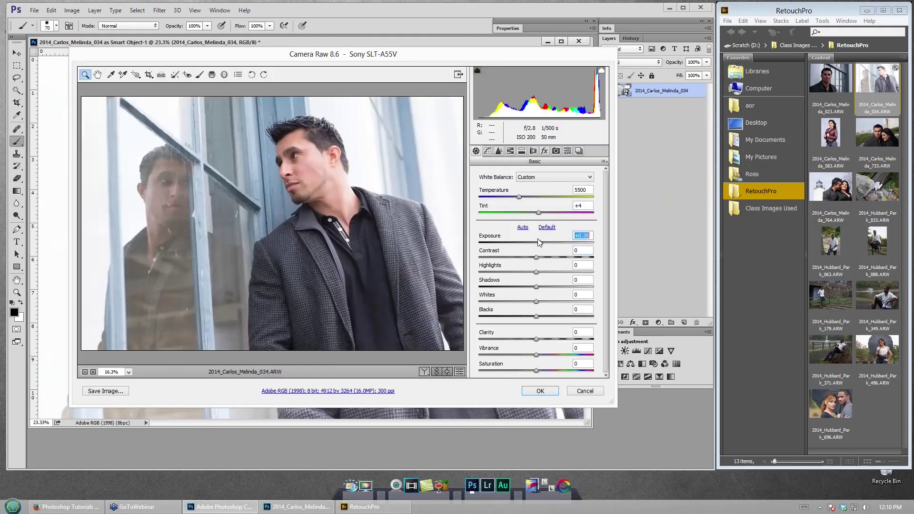
{"action": "left_click_drag", "start_coordinate": [531, 318], "coordinate": [506, 317]}
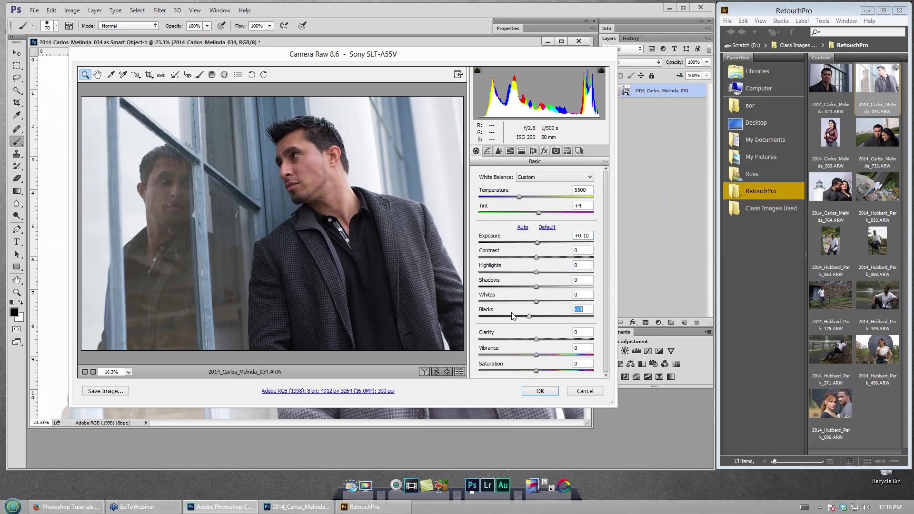
{"action": "left_click", "coordinate": [538, 287]}
{"action": "left_click", "coordinate": [555, 287]}
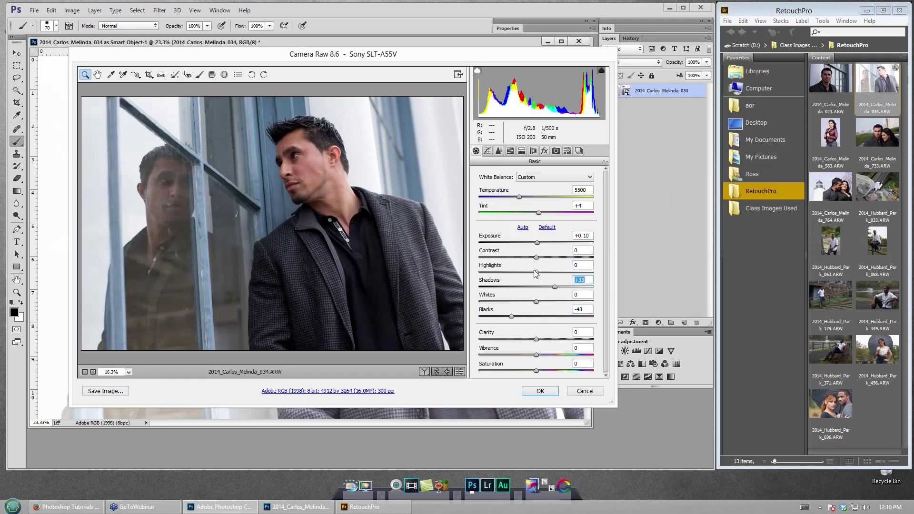
{"action": "left_click", "coordinate": [512, 270]}
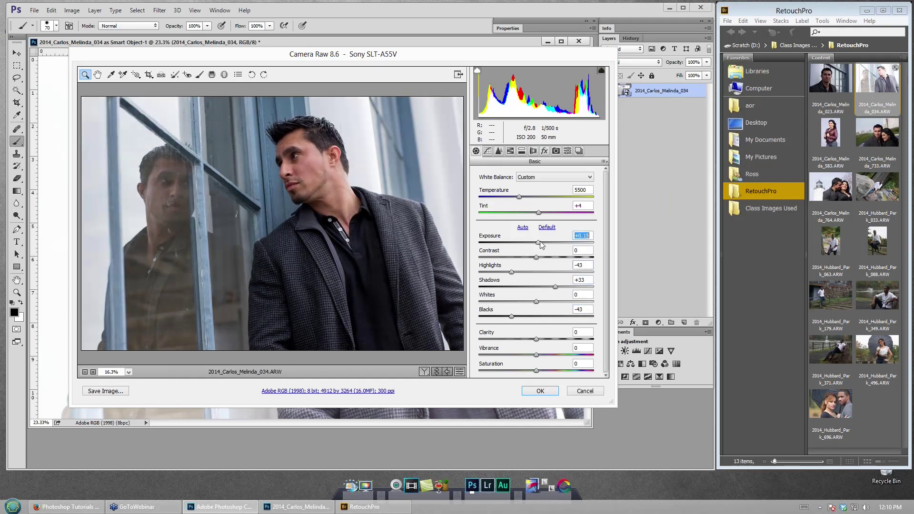
{"action": "left_click", "coordinate": [542, 243]}
{"action": "left_click", "coordinate": [554, 371]}
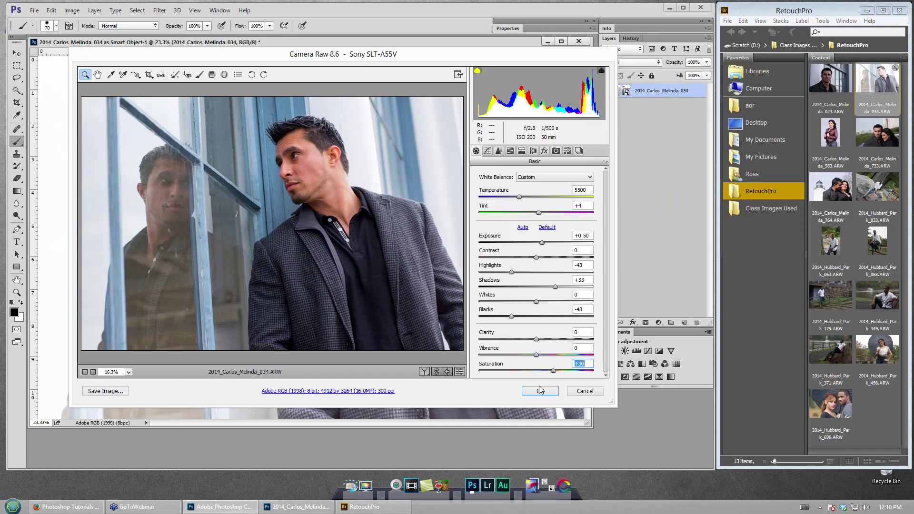
{"action": "left_click", "coordinate": [541, 391]}
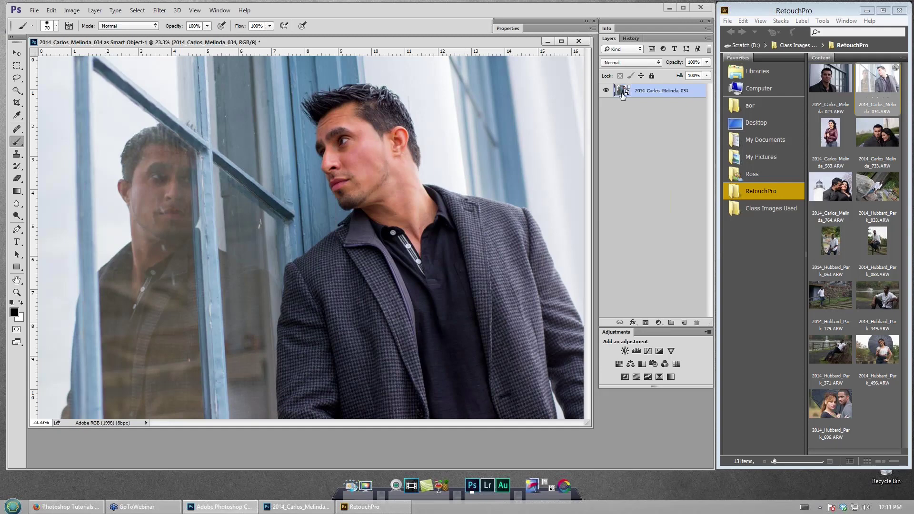
{"action": "double_click", "coordinate": [622, 91]}
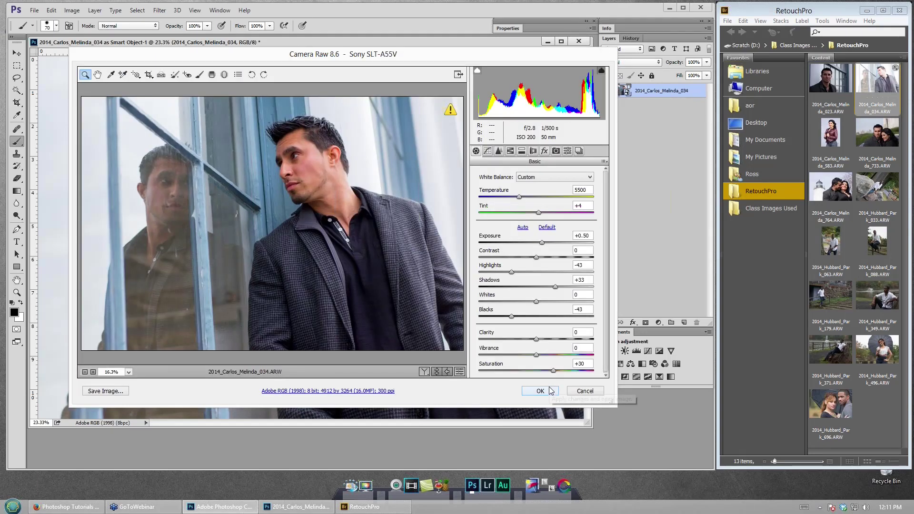
{"action": "left_click", "coordinate": [541, 391]}
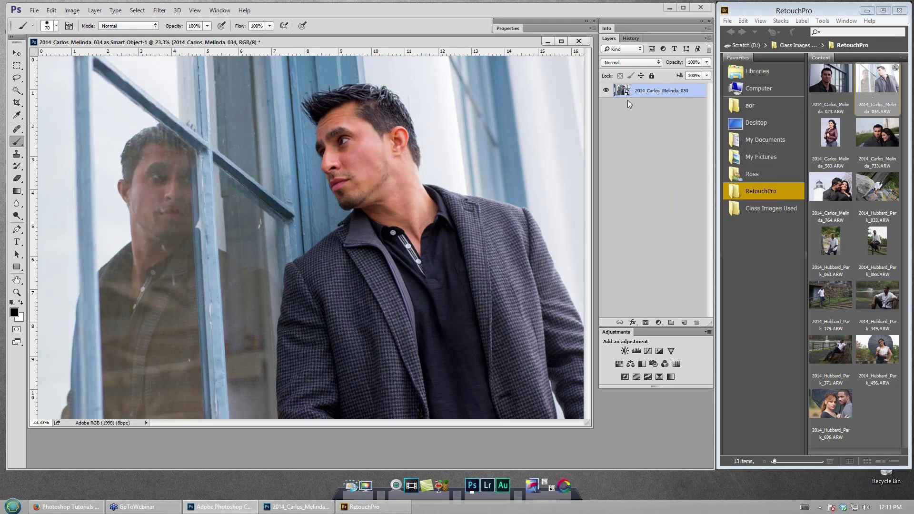
- Apply a monochromatic Gaussian Add Noise smart filter of about 80% to the portrait layer
{"action": "left_click", "coordinate": [157, 13]}
{"action": "mouse_move", "coordinate": [187, 145]}
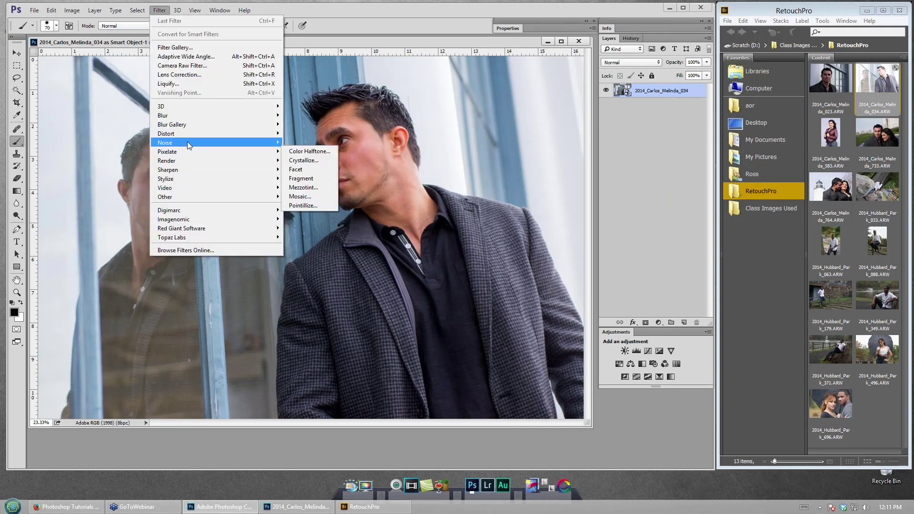
{"action": "left_click", "coordinate": [322, 142]}
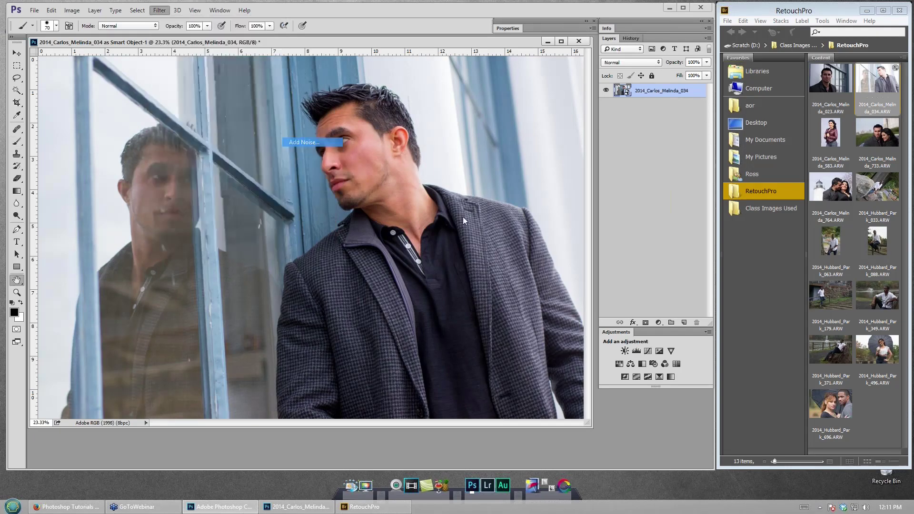
{"action": "left_click_drag", "start_coordinate": [468, 247], "coordinate": [470, 248]}
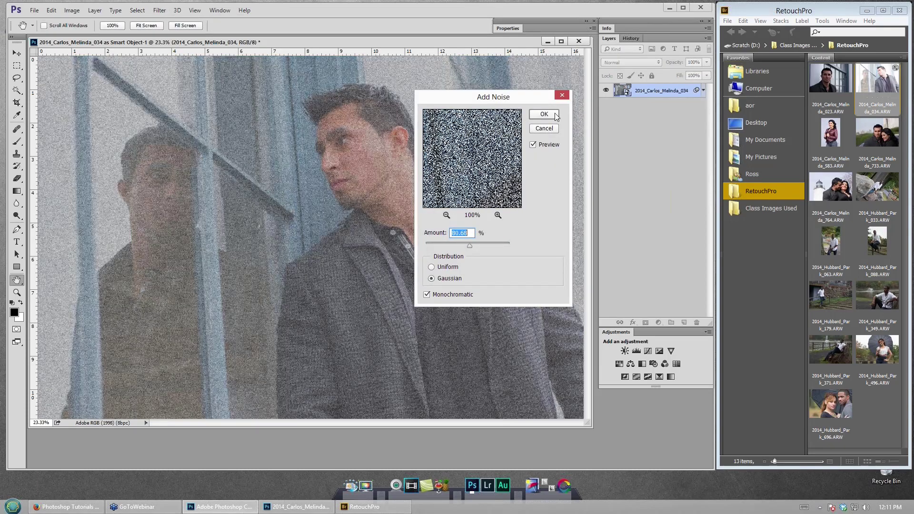
{"action": "left_click", "coordinate": [544, 115]}
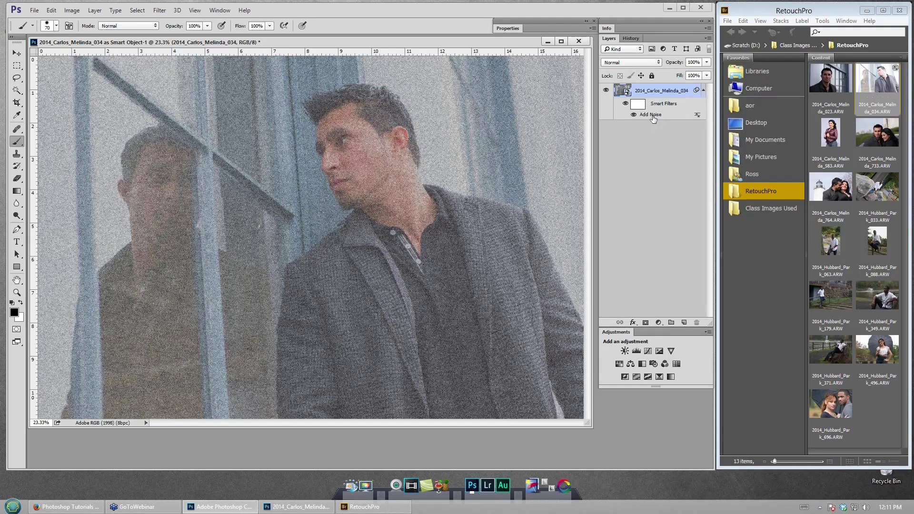
- Lower the amount of the Add Noise smart filter and delete the filter from the layer
{"action": "key", "text": "ctrl+alt+f"}
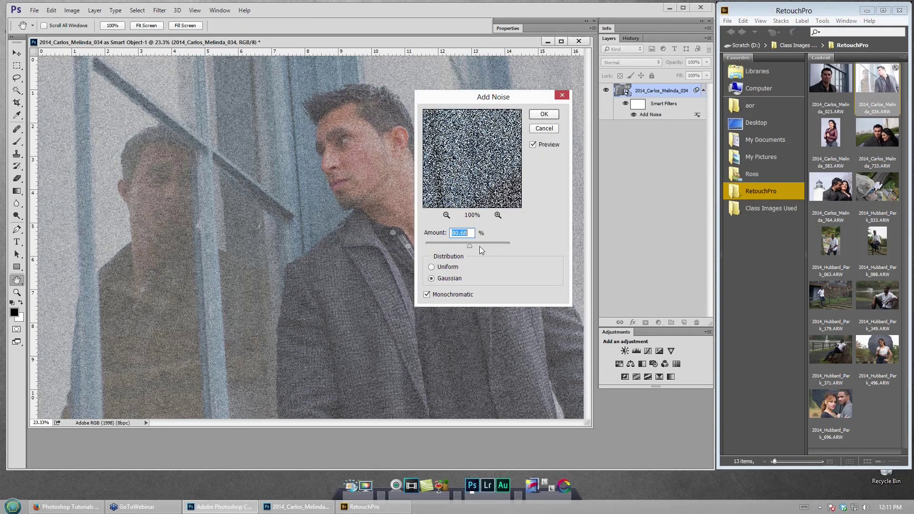
{"action": "left_click_drag", "start_coordinate": [443, 247], "coordinate": [441, 246]}
{"action": "left_click", "coordinate": [532, 145]}
{"action": "key", "text": "Return"}
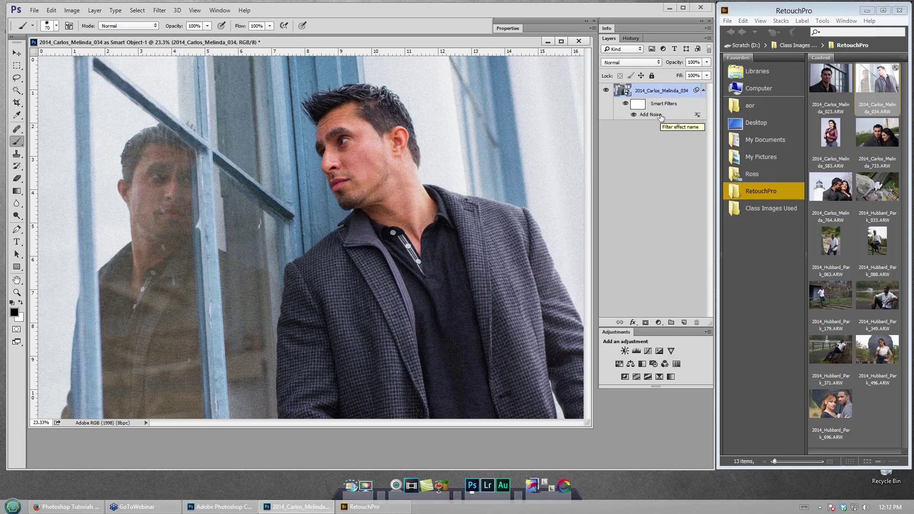
{"action": "left_click_drag", "start_coordinate": [661, 115], "coordinate": [697, 323]}
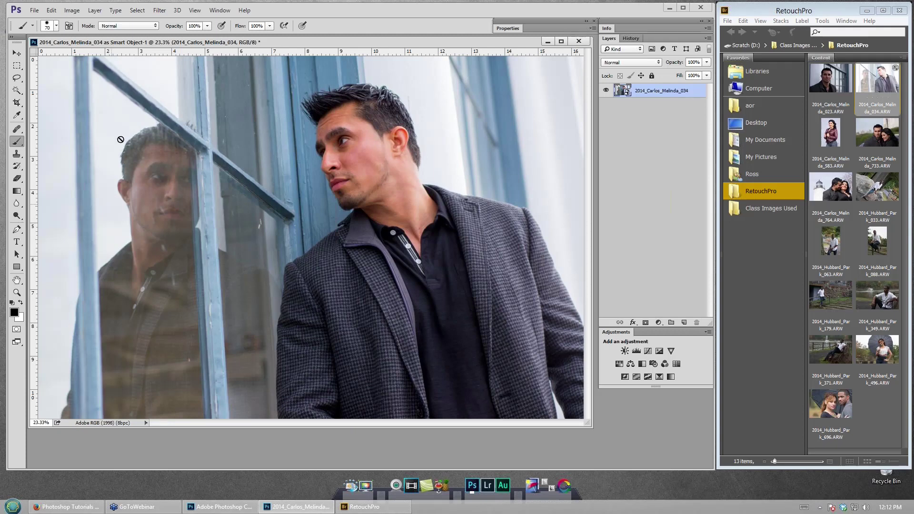
- Sample the man's cheek with Color Range and preview the selection as Black Matte and as Quick Mask, without creating it
{"action": "left_click", "coordinate": [138, 11]}
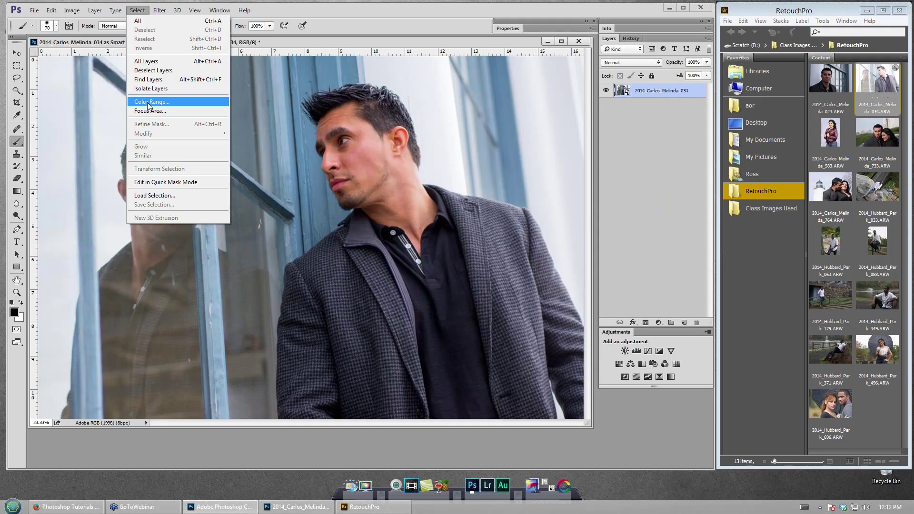
{"action": "left_click", "coordinate": [149, 103]}
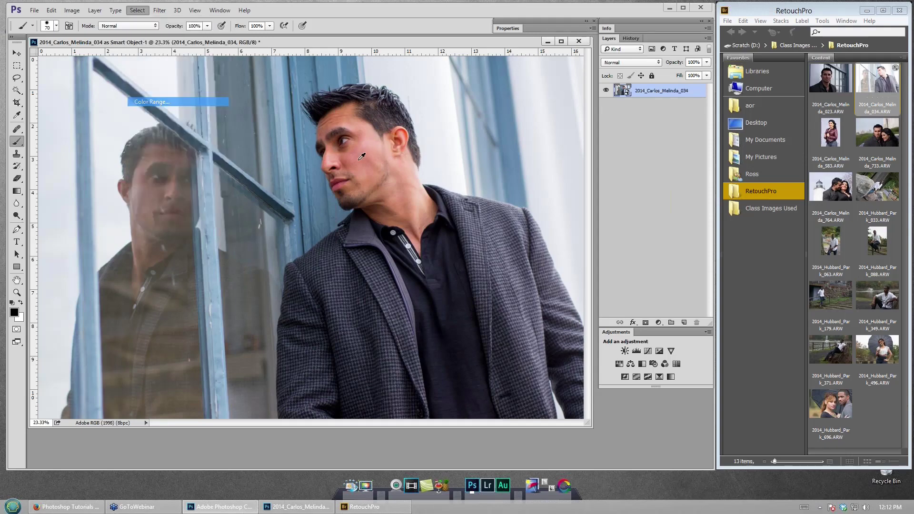
{"action": "left_click", "coordinate": [362, 156]}
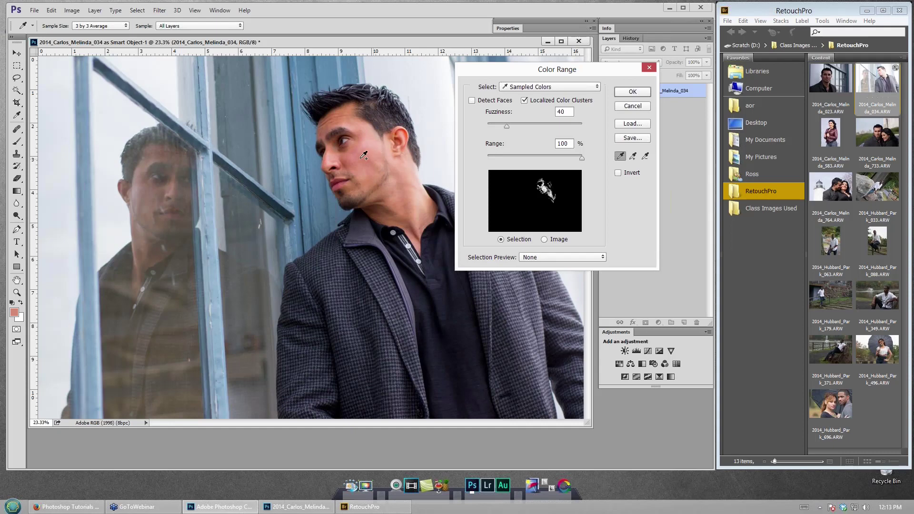
{"action": "left_click", "coordinate": [368, 147]}
{"action": "left_click", "coordinate": [572, 256]}
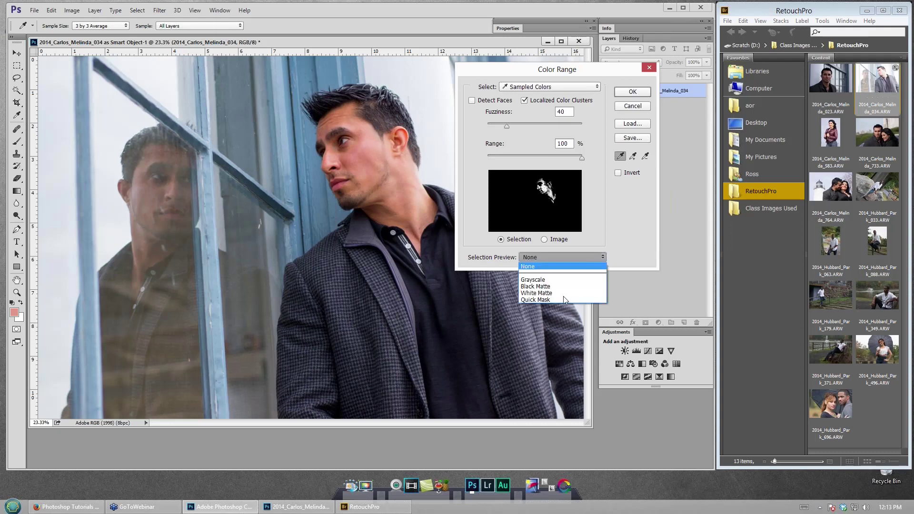
{"action": "left_click", "coordinate": [564, 286]}
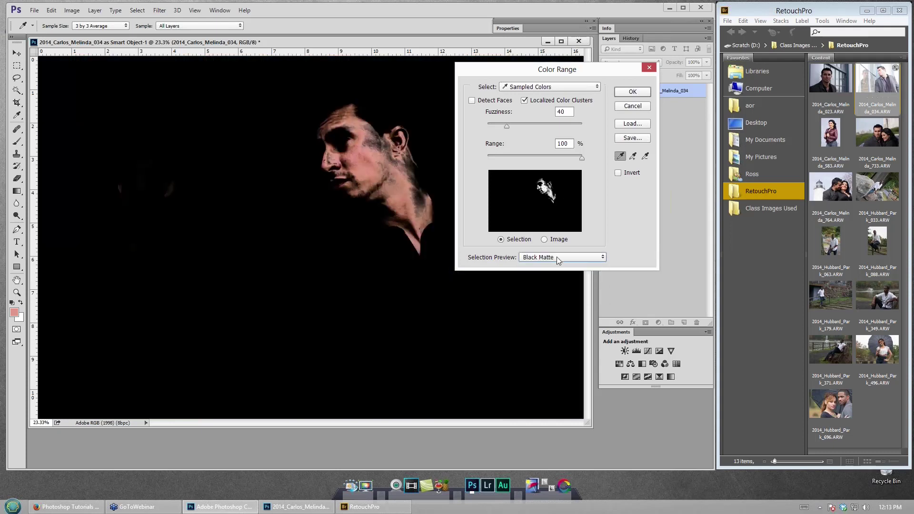
{"action": "left_click", "coordinate": [557, 258]}
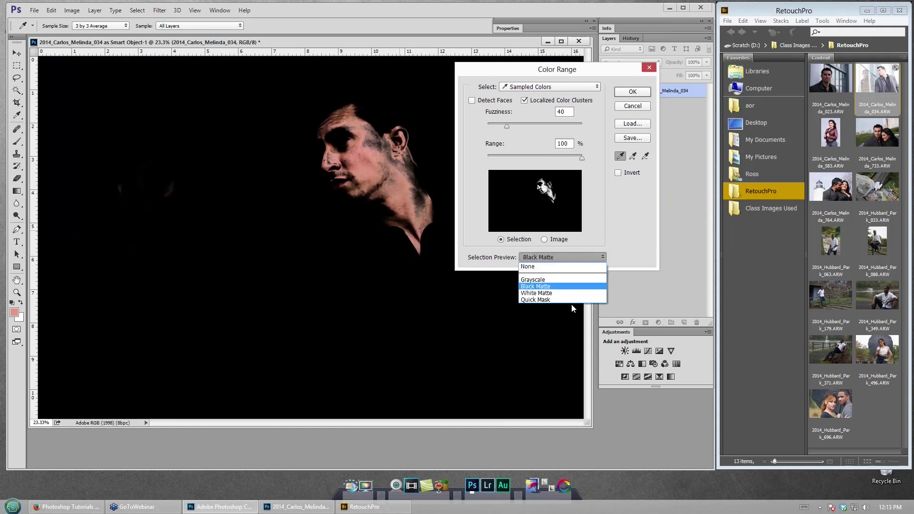
{"action": "left_click", "coordinate": [553, 300]}
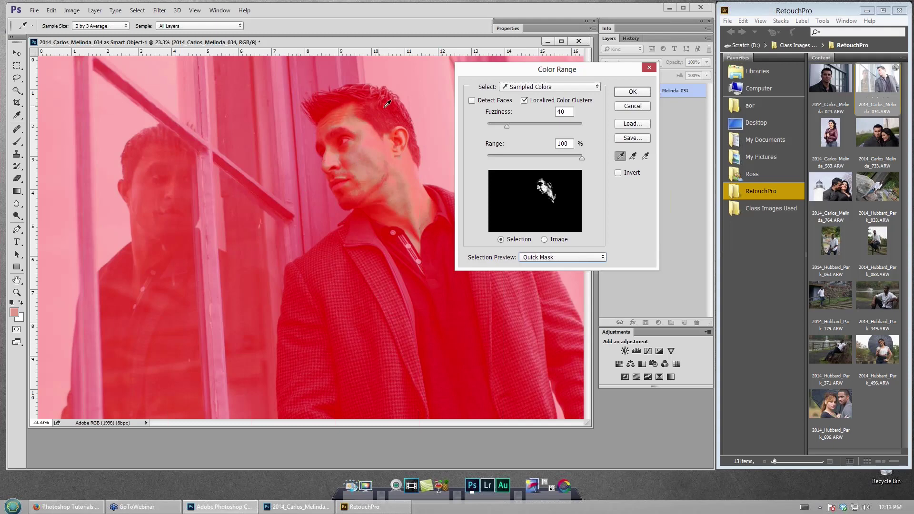
{"action": "left_click", "coordinate": [633, 109]}
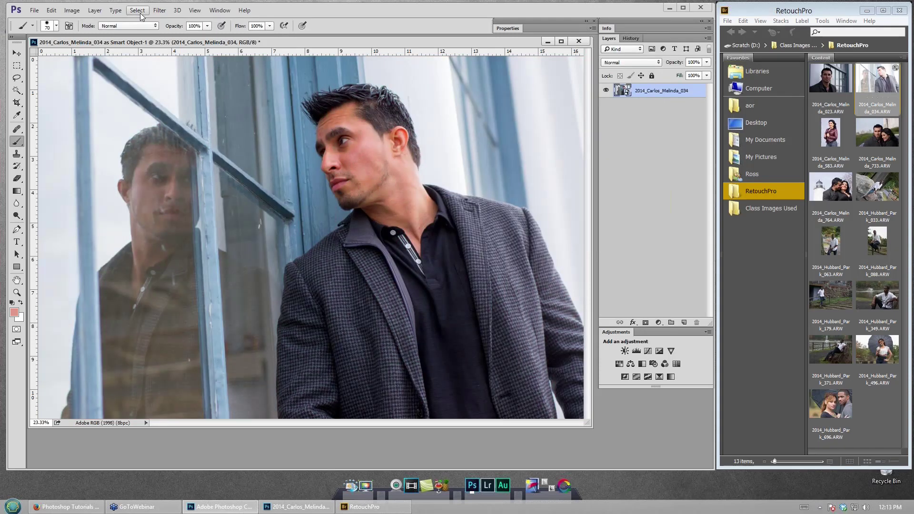
- Set the Quick Mask options so that color indicates selected areas at 100% opacity
{"action": "left_click", "coordinate": [138, 11]}
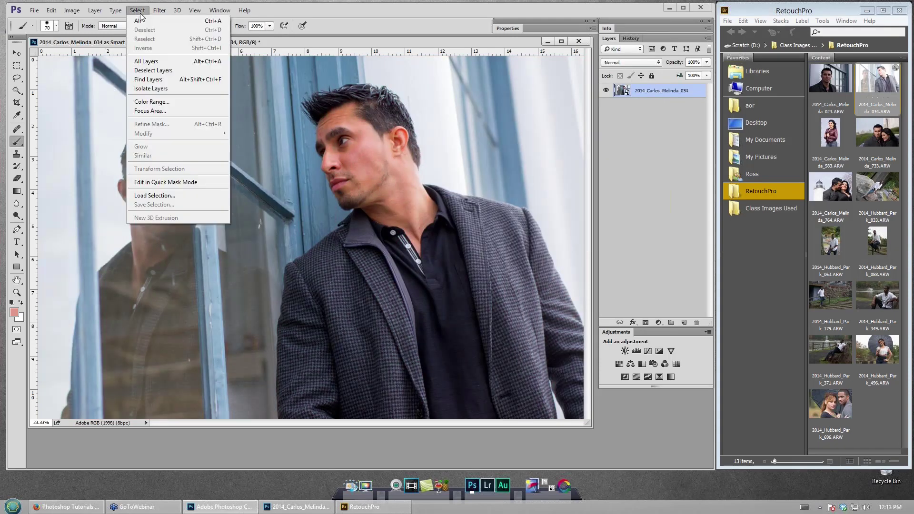
{"action": "left_click", "coordinate": [141, 12]}
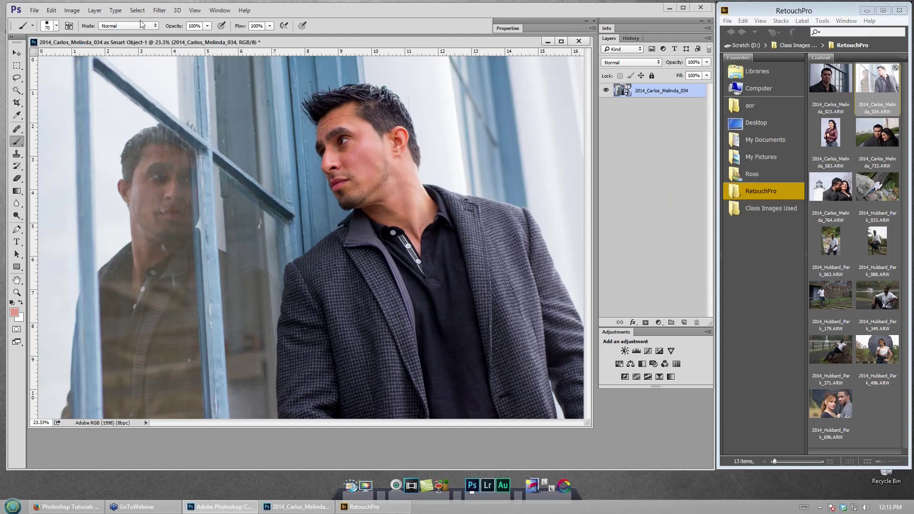
{"action": "double_click", "coordinate": [16, 332]}
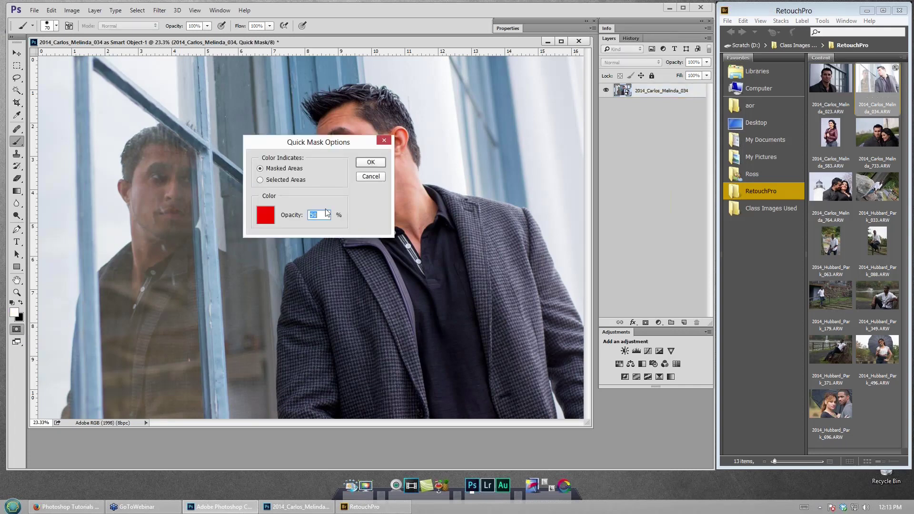
{"action": "left_click_drag", "start_coordinate": [346, 144], "coordinate": [386, 152]}
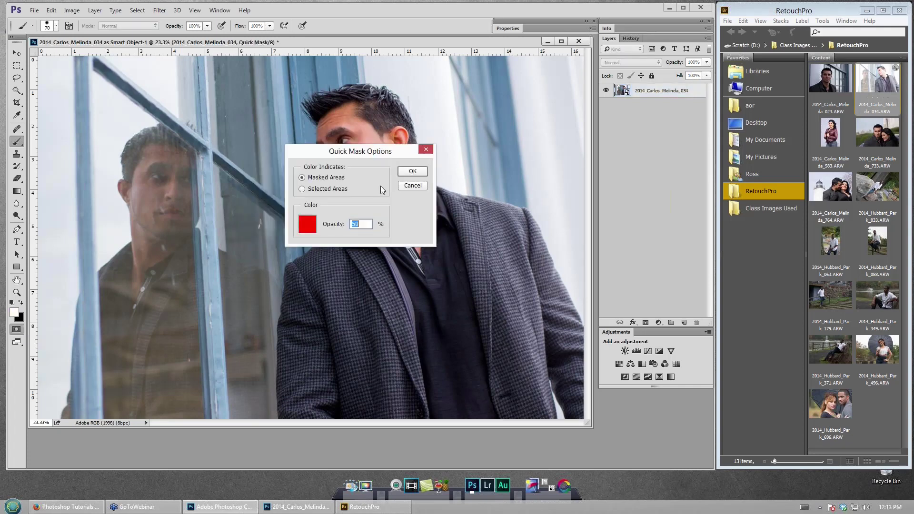
{"action": "left_click", "coordinate": [316, 191]}
{"action": "left_click", "coordinate": [311, 220]}
{"action": "type", "text": "100"}
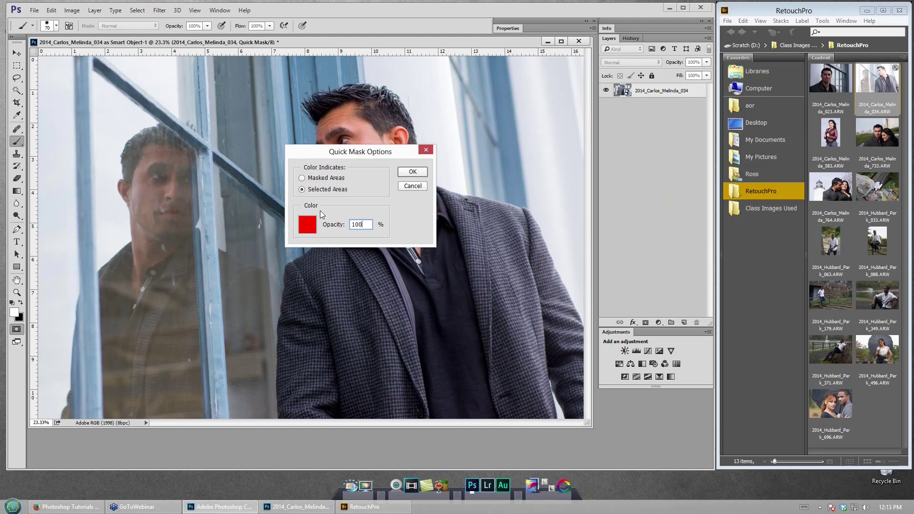
- Change the Quick Mask overlay color to bright green (12ff00) and accept the options
{"action": "left_click", "coordinate": [310, 228]}
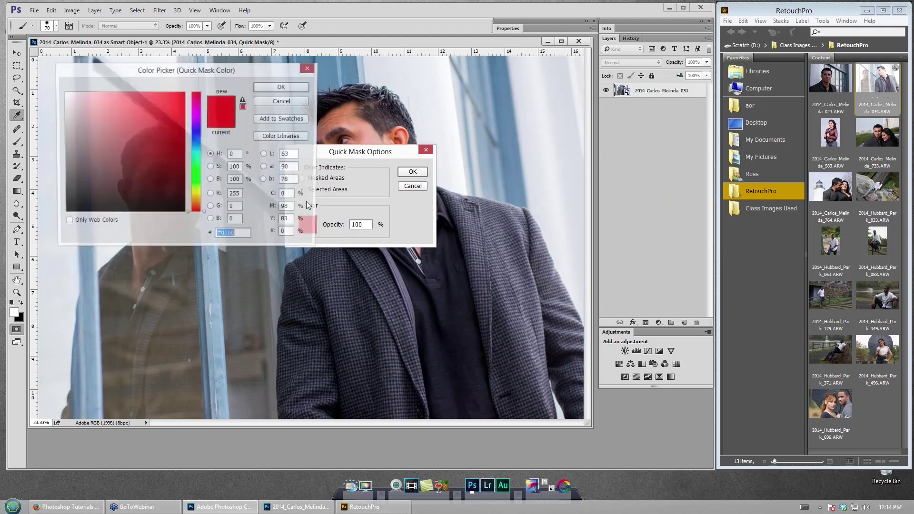
{"action": "left_click", "coordinate": [197, 174]}
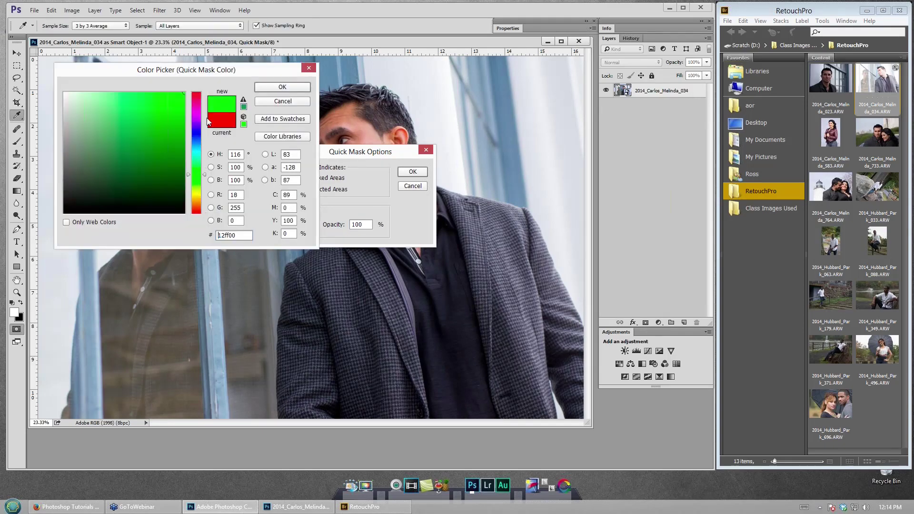
{"action": "key", "text": "Return"}
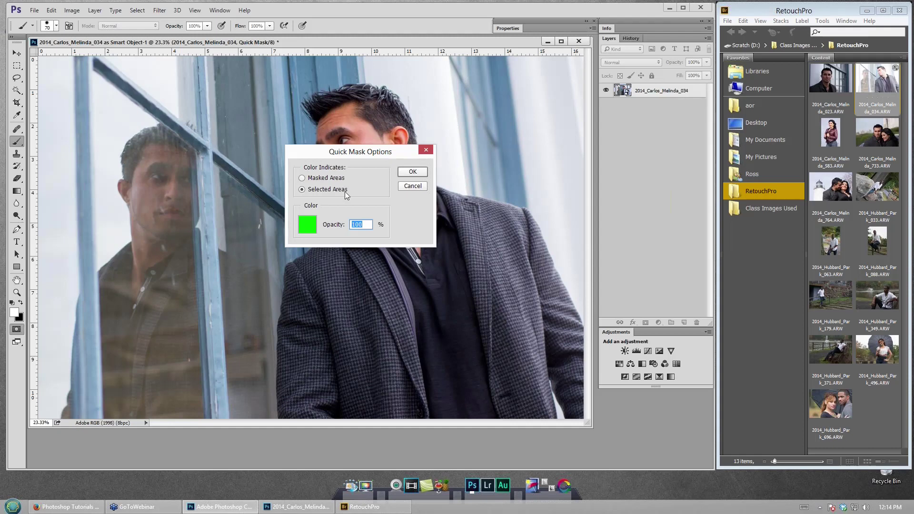
{"action": "left_click_drag", "start_coordinate": [337, 152], "coordinate": [346, 192]}
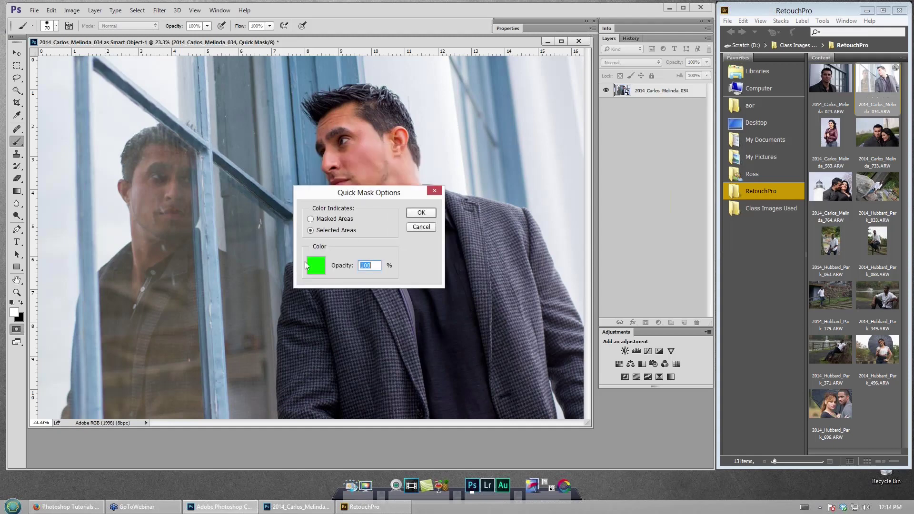
{"action": "left_click", "coordinate": [420, 214]}
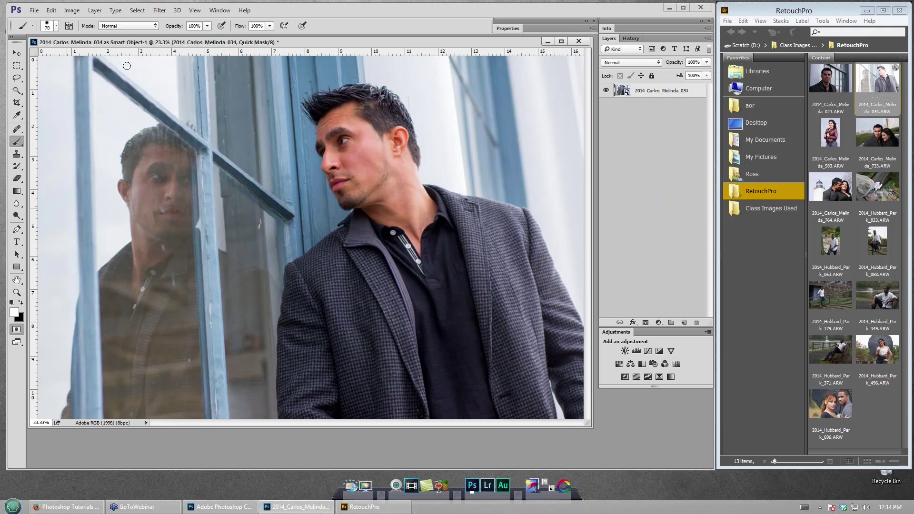
- Leave Quick Mask mode so that Color Range can be used, keeping the Quick Mask options as set
{"action": "left_click", "coordinate": [141, 11]}
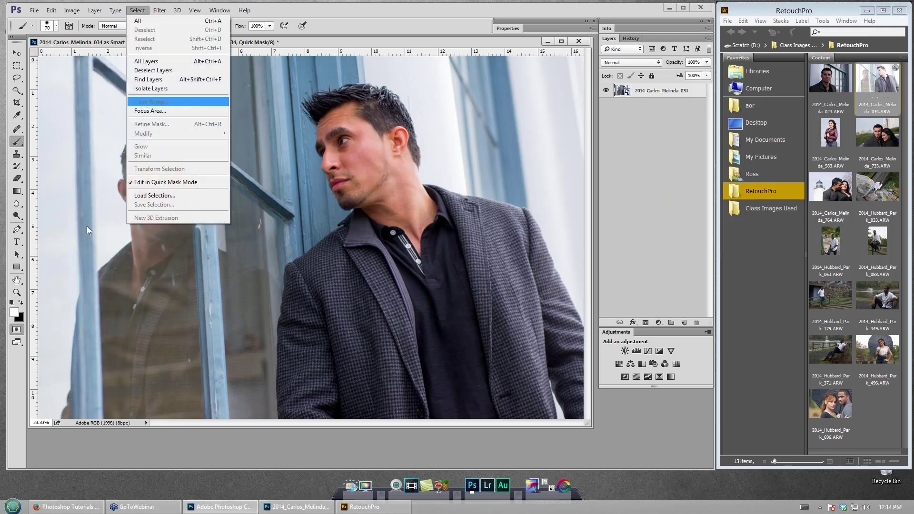
{"action": "left_click", "coordinate": [22, 336]}
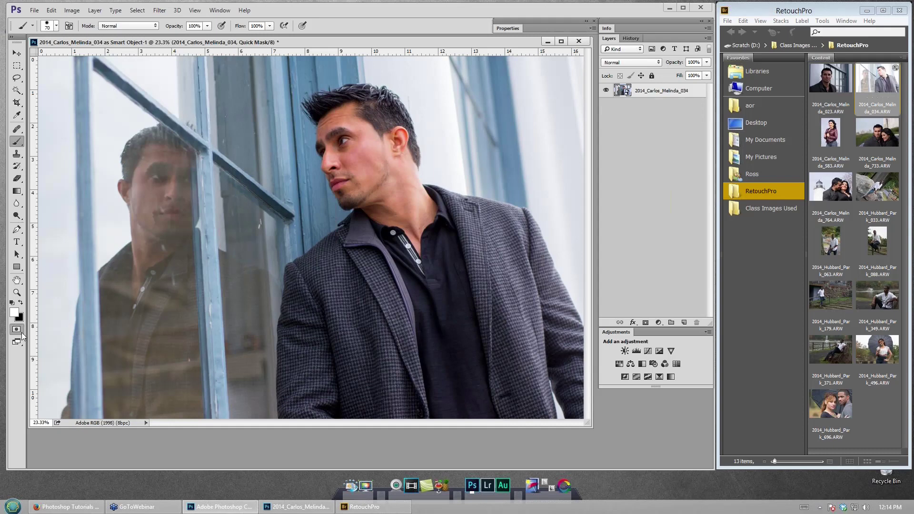
{"action": "double_click", "coordinate": [21, 332]}
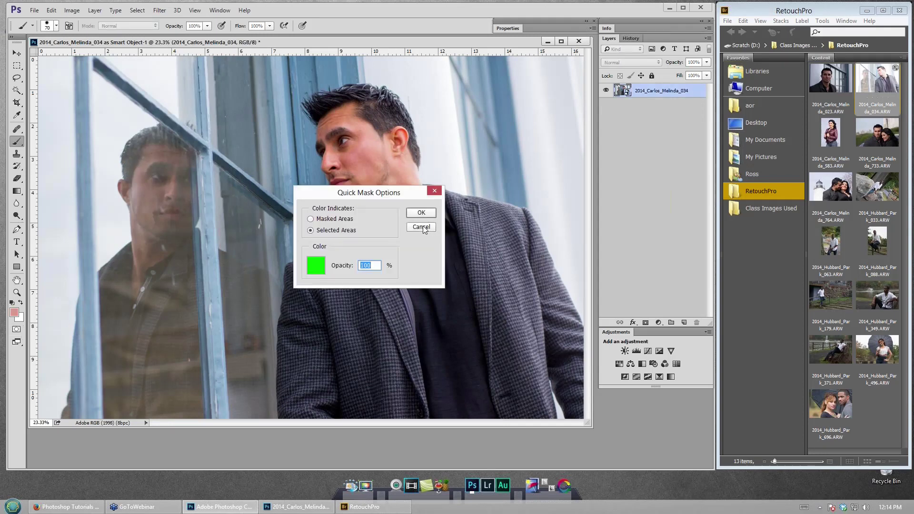
{"action": "left_click", "coordinate": [421, 227]}
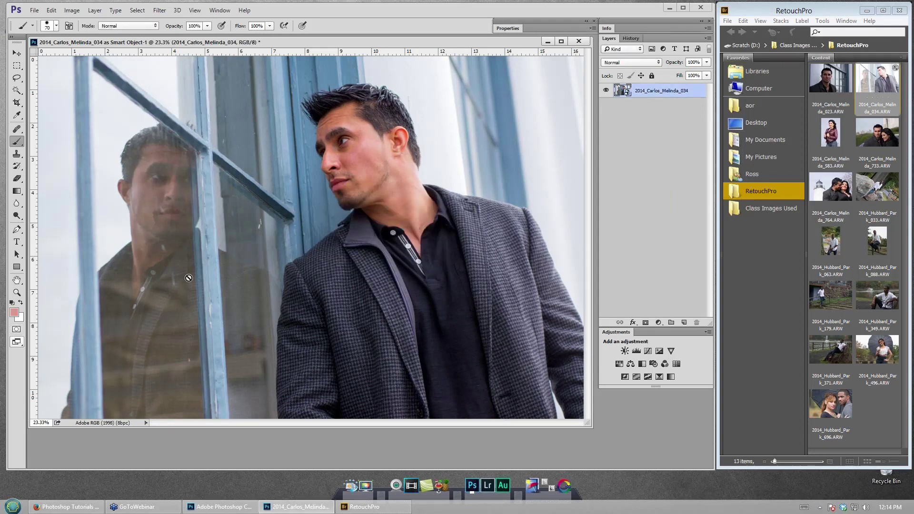
- Sample the man's cheek with Color Range, preview it as Quick Mask, and add the neck and jaw skin tones to the sample
{"action": "left_click", "coordinate": [138, 10]}
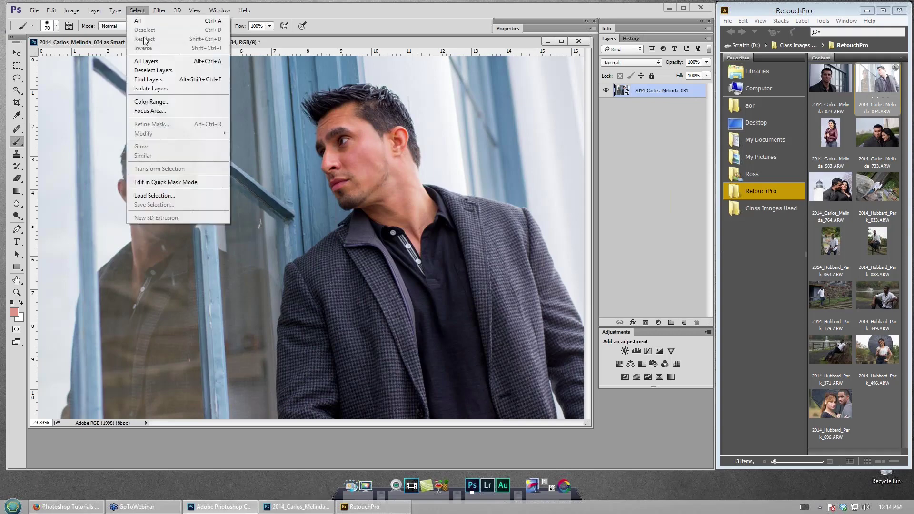
{"action": "left_click", "coordinate": [148, 102]}
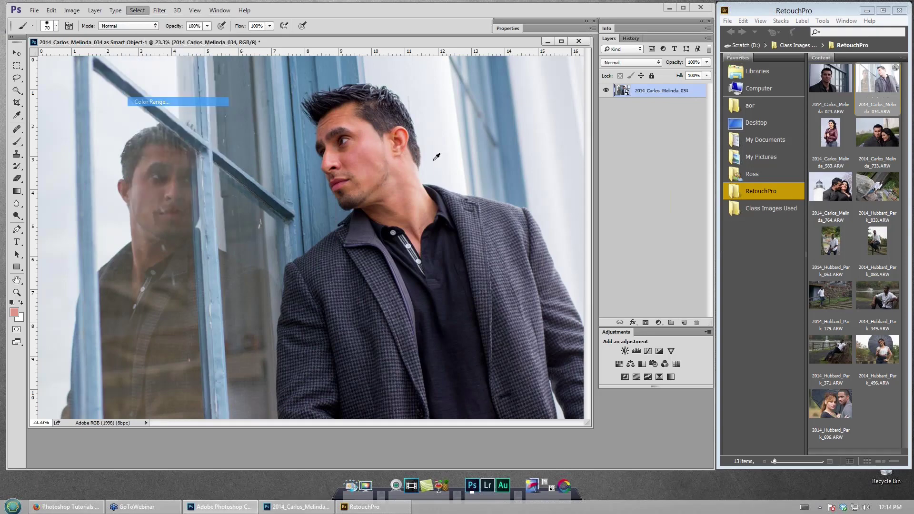
{"action": "left_click", "coordinate": [360, 158]}
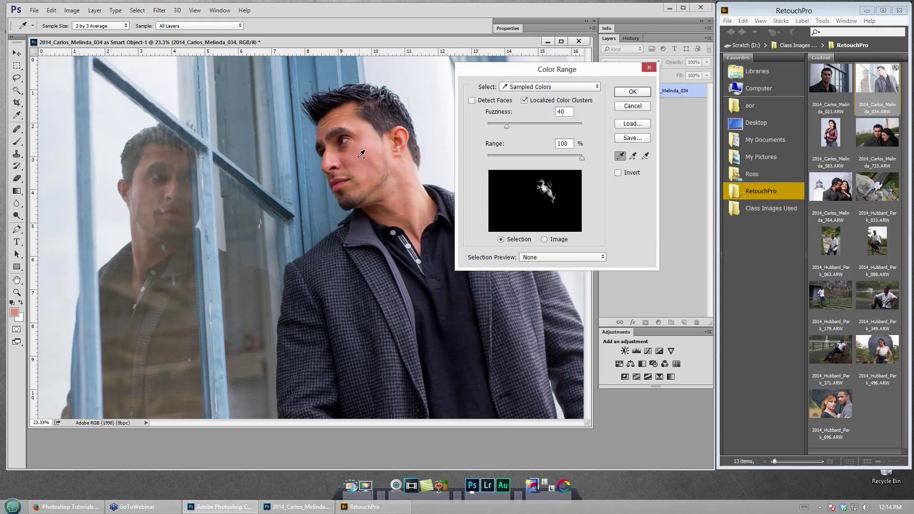
{"action": "left_click", "coordinate": [552, 258]}
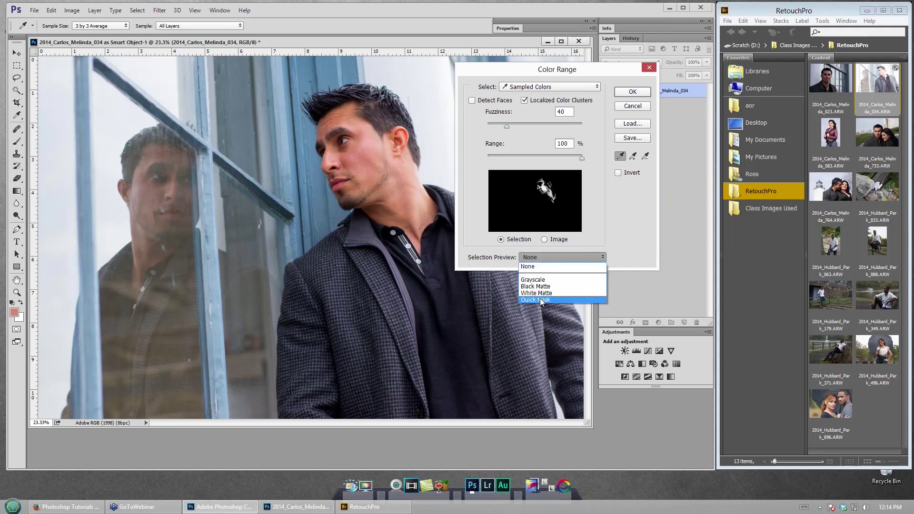
{"action": "left_click", "coordinate": [538, 299]}
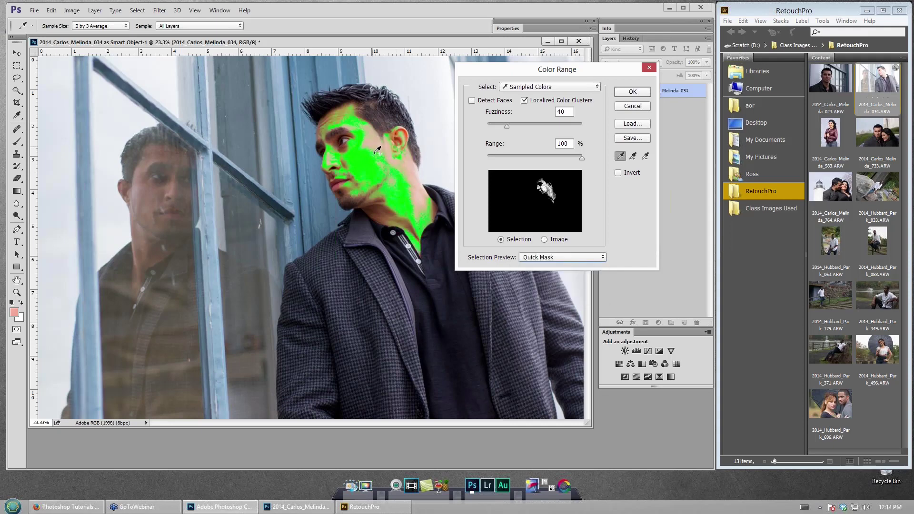
{"action": "left_click", "coordinate": [420, 193], "text": "shift"}
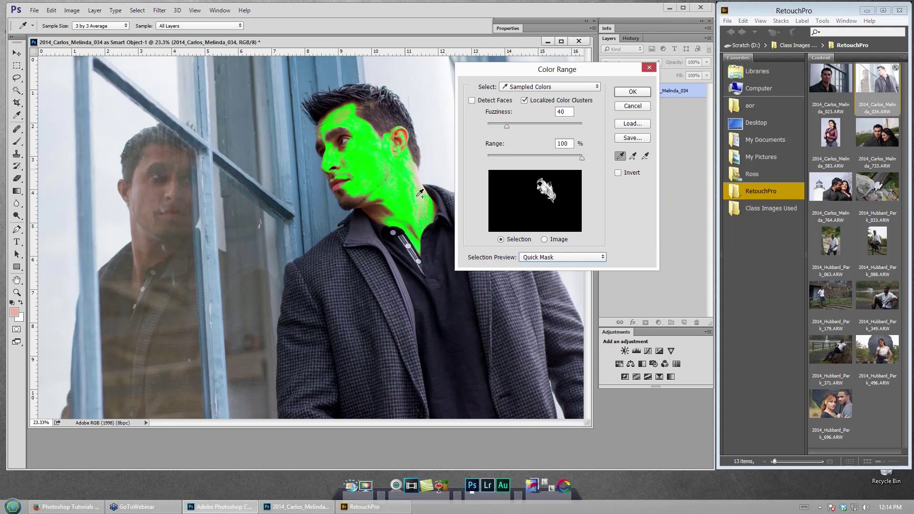
{"action": "left_click", "coordinate": [381, 191], "text": "shift"}
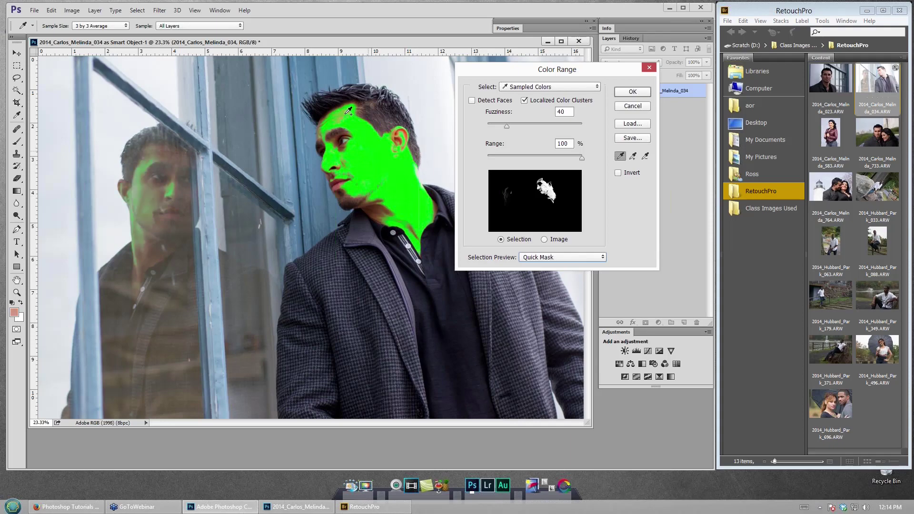
- Replace the Color Range sample with the blue wood beside the man's hair and create the selection at fuzziness 40
{"action": "left_click", "coordinate": [321, 89]}
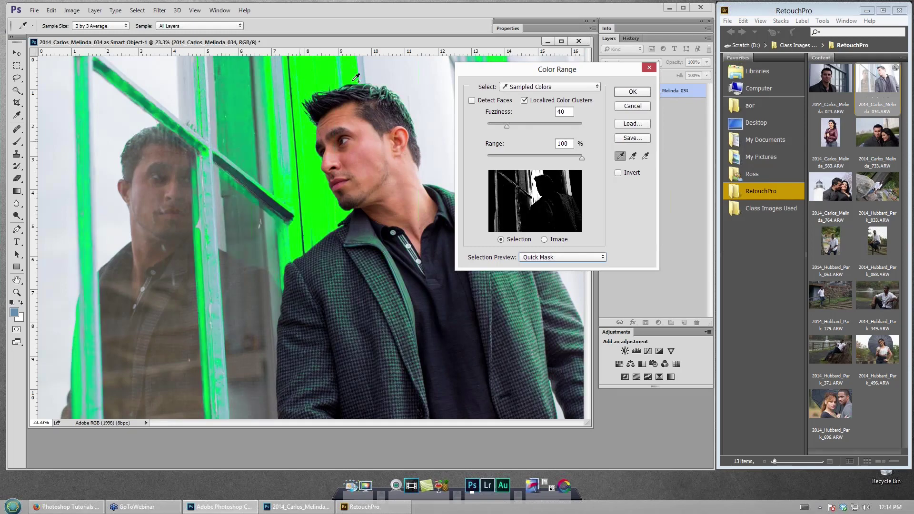
{"action": "left_click_drag", "start_coordinate": [527, 72], "coordinate": [649, 123]}
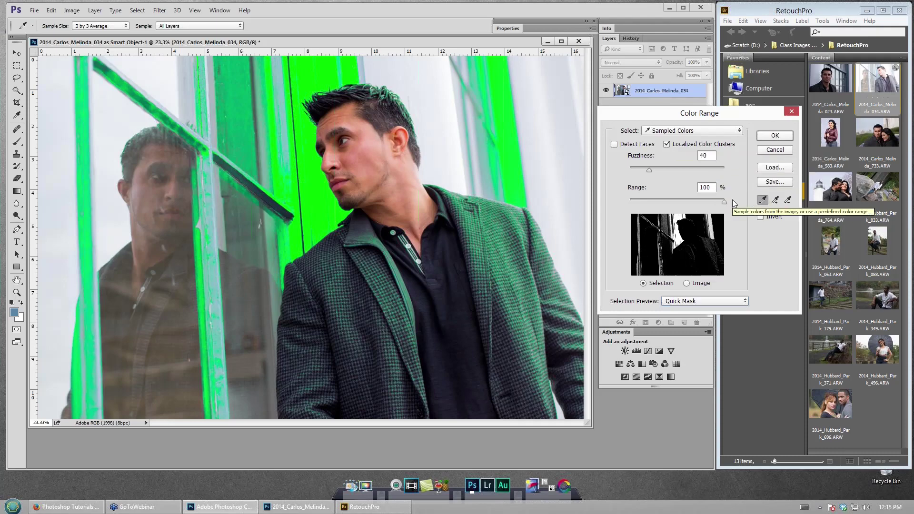
{"action": "left_click", "coordinate": [786, 135]}
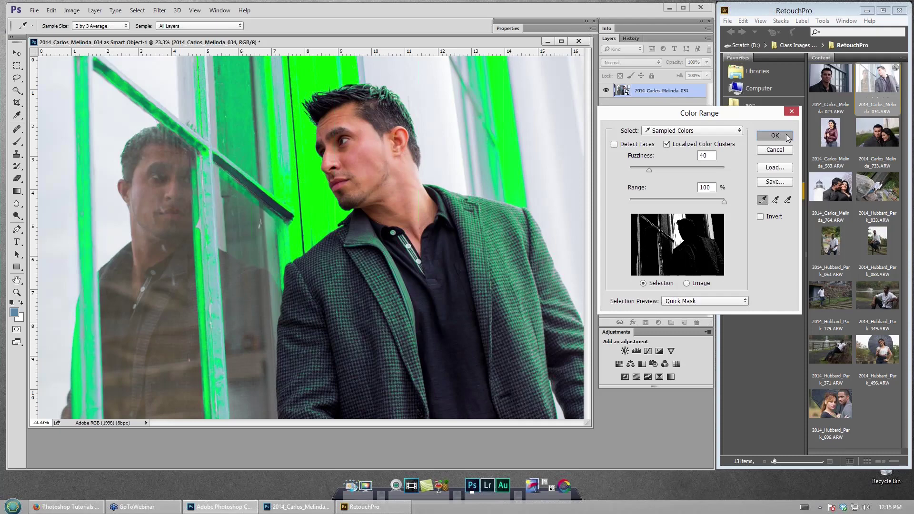
- Enter Quick Mask mode and remove the green overlay from the man's jacket with a white brush enlarged to 800 px
{"action": "key", "text": "b"}
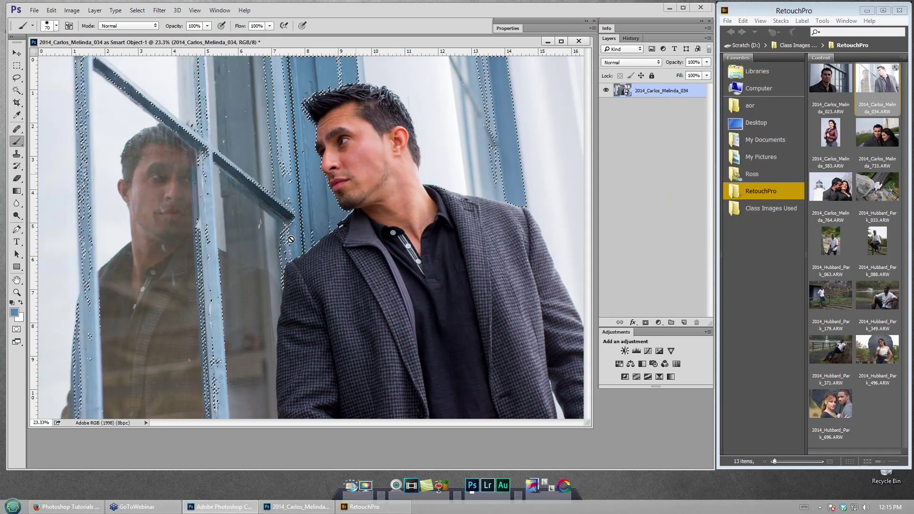
{"action": "left_click", "coordinate": [16, 330]}
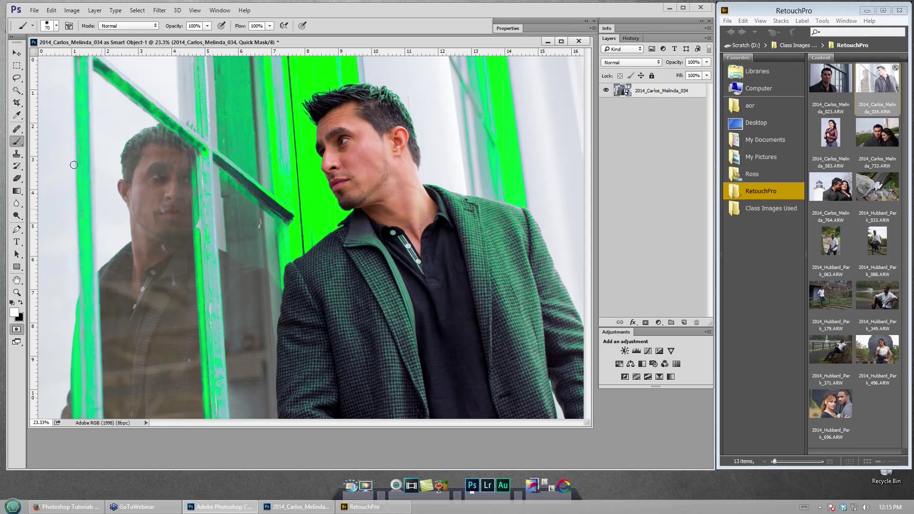
{"action": "left_click", "coordinate": [56, 26]}
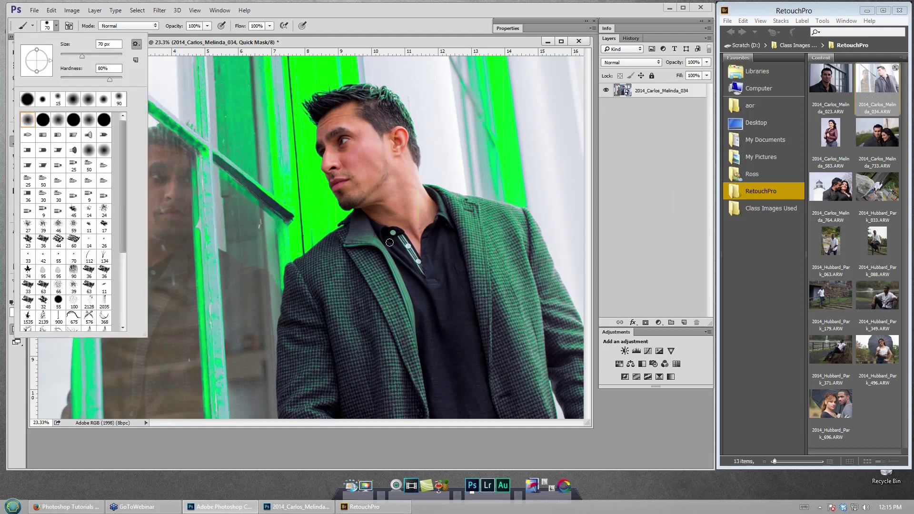
{"action": "left_click", "coordinate": [224, 43]}
{"action": "key", "text": "bracketright"}
{"action": "key", "text": "bracketright"}
{"action": "key", "text": "bracketright"}
{"action": "key", "text": "bracketright"}
{"action": "key", "text": "bracketright"}
{"action": "key", "text": "bracketright"}
{"action": "key", "text": "bracketright"}
{"action": "key", "text": "bracketright"}
{"action": "key", "text": "bracketright"}
{"action": "key", "text": "bracketright"}
{"action": "key", "text": "bracketright"}
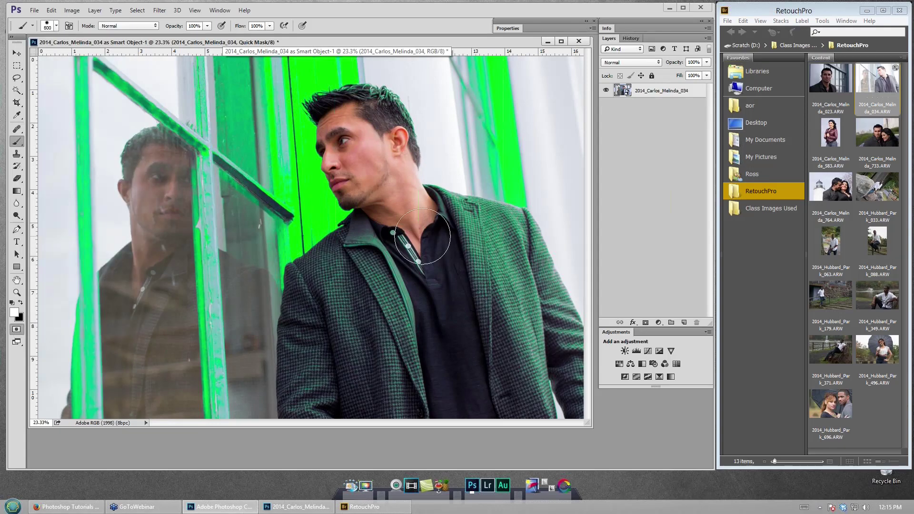
{"action": "mouse_move", "coordinate": [450, 240]}
{"action": "left_mouse_down"}
{"action": "mouse_move", "coordinate": [495, 239]}
{"action": "mouse_move", "coordinate": [517, 252]}
{"action": "mouse_move", "coordinate": [533, 353]}
{"action": "mouse_move", "coordinate": [465, 302]}
{"action": "mouse_move", "coordinate": [396, 275]}
{"action": "mouse_move", "coordinate": [367, 277]}
{"action": "mouse_move", "coordinate": [351, 317]}
{"action": "mouse_move", "coordinate": [426, 323]}
{"action": "mouse_move", "coordinate": [327, 337]}
{"action": "mouse_move", "coordinate": [368, 369]}
{"action": "left_mouse_up"}
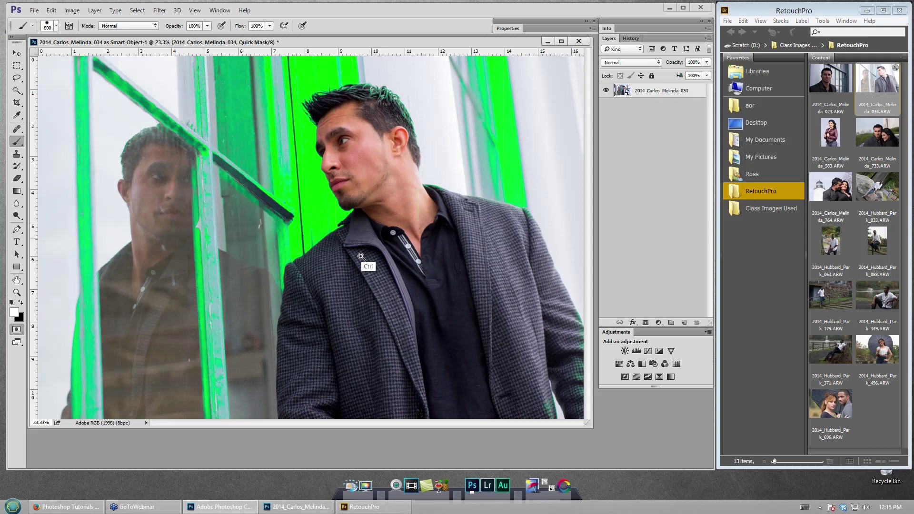
- Scribble a gap in the mask on the wood beside the man's chin with white, and paint it back in with black
{"action": "left_click_drag", "start_coordinate": [361, 257], "coordinate": [347, 239]}
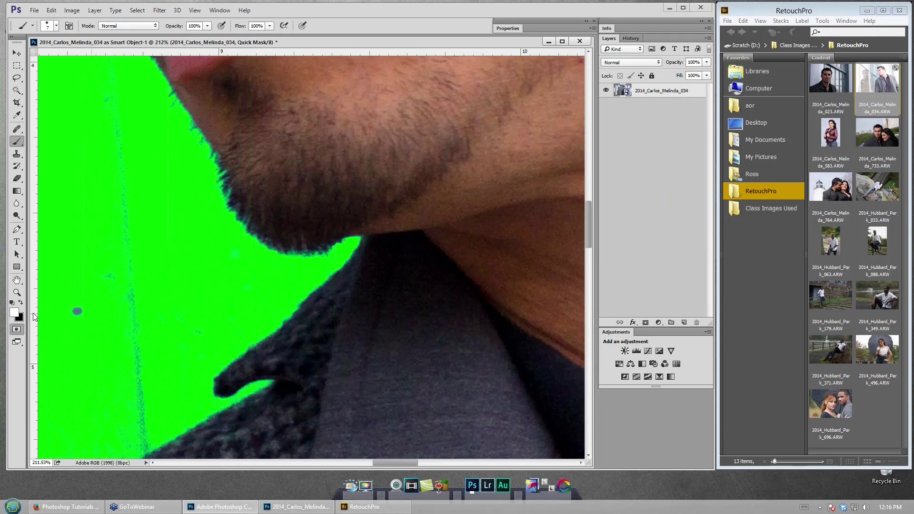
{"action": "left_click_drag", "start_coordinate": [79, 313], "coordinate": [91, 377]}
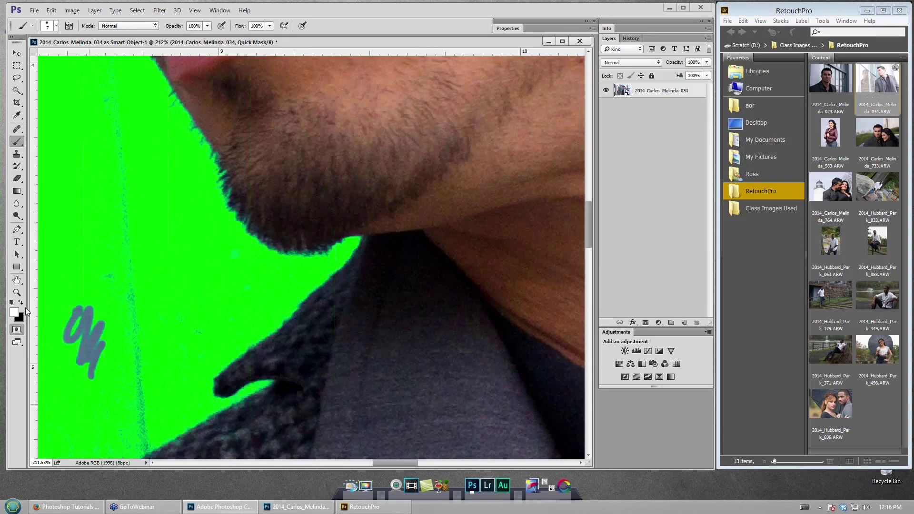
{"action": "left_click", "coordinate": [20, 302]}
{"action": "mouse_move", "coordinate": [87, 324]}
{"action": "left_mouse_down"}
{"action": "mouse_move", "coordinate": [100, 330]}
{"action": "mouse_move", "coordinate": [95, 376]}
{"action": "left_mouse_up"}
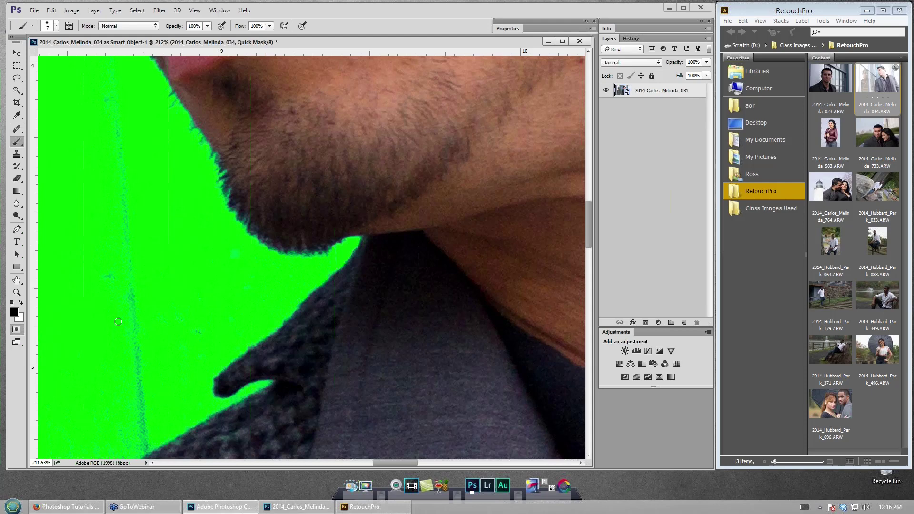
- Paint black with a 20 px brush along the wood's vertical seam to fill the mask, and leave Quick Mask mode
{"action": "key", "text": "bracketright"}
{"action": "left_click_drag", "start_coordinate": [139, 353], "coordinate": [130, 294]}
{"action": "left_click_drag", "start_coordinate": [131, 400], "coordinate": [132, 363]}
{"action": "key", "text": "ctrl+0"}
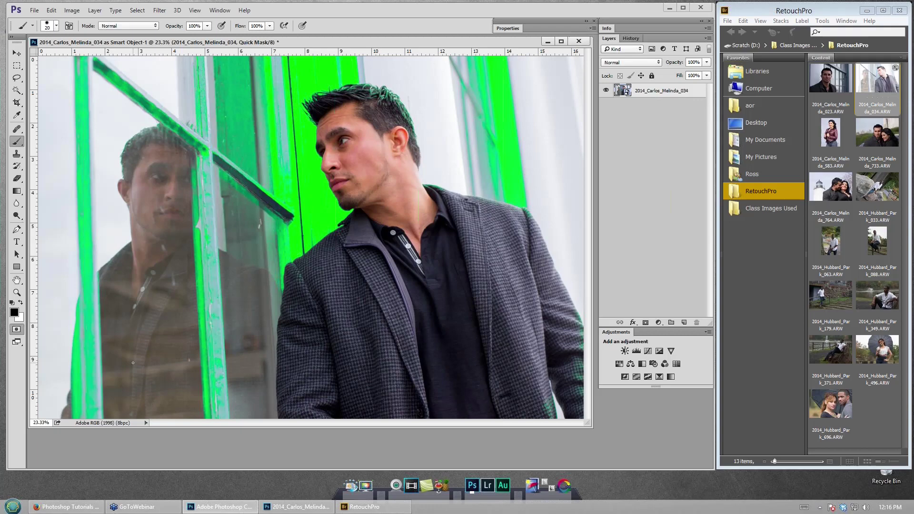
{"action": "left_click", "coordinate": [19, 333]}
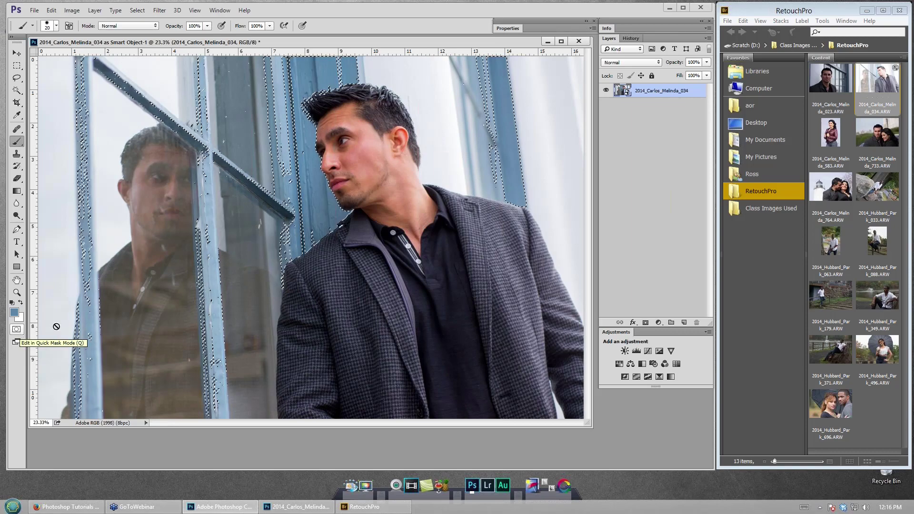
- Close the man's photo, open the NEF portrait of the woman in sunglasses from Bridge in Camera Raw, and enlarge the Camera Raw window
{"action": "left_click", "coordinate": [578, 41]}
{"action": "left_click", "coordinate": [359, 187]}
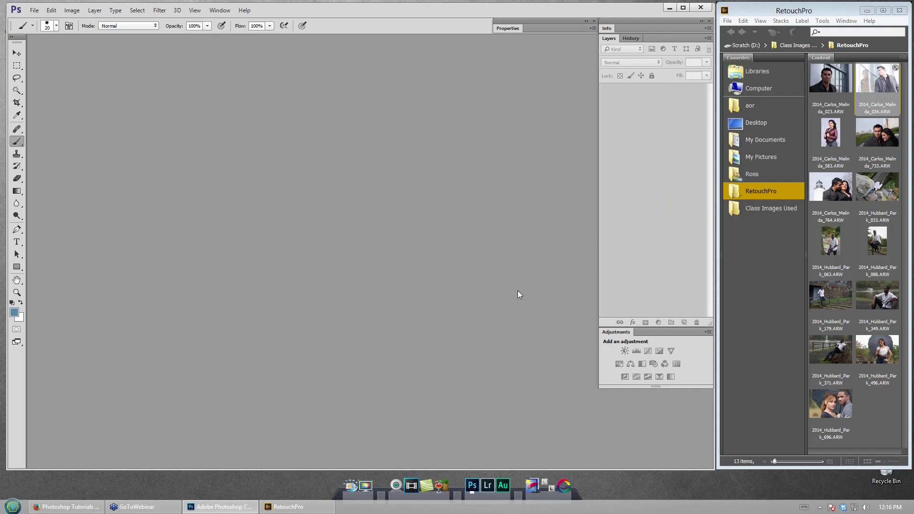
{"action": "left_click", "coordinate": [753, 175]}
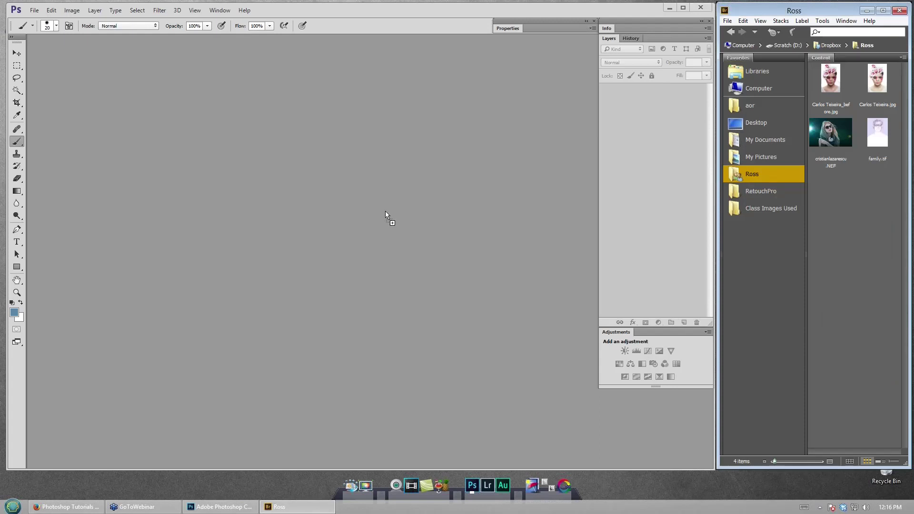
{"action": "left_click_drag", "start_coordinate": [385, 210], "coordinate": [350, 227]}
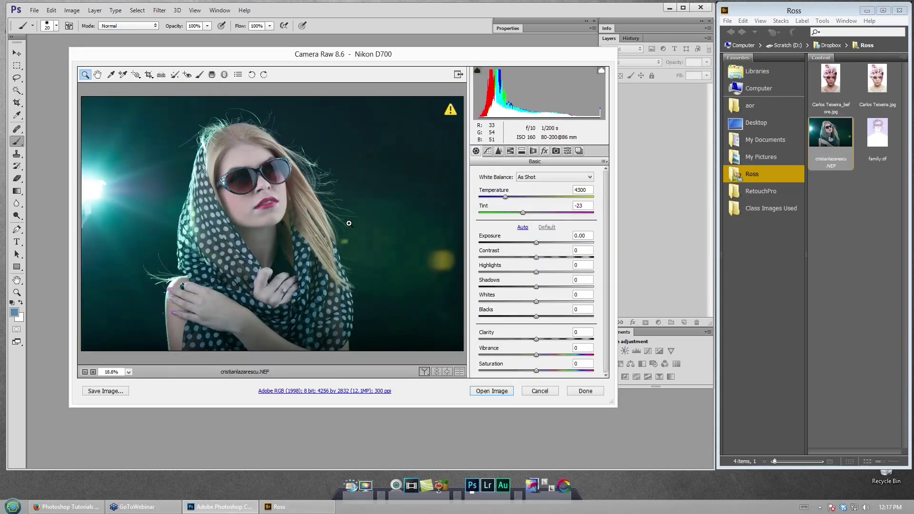
{"action": "left_click_drag", "start_coordinate": [370, 63], "coordinate": [306, 50]}
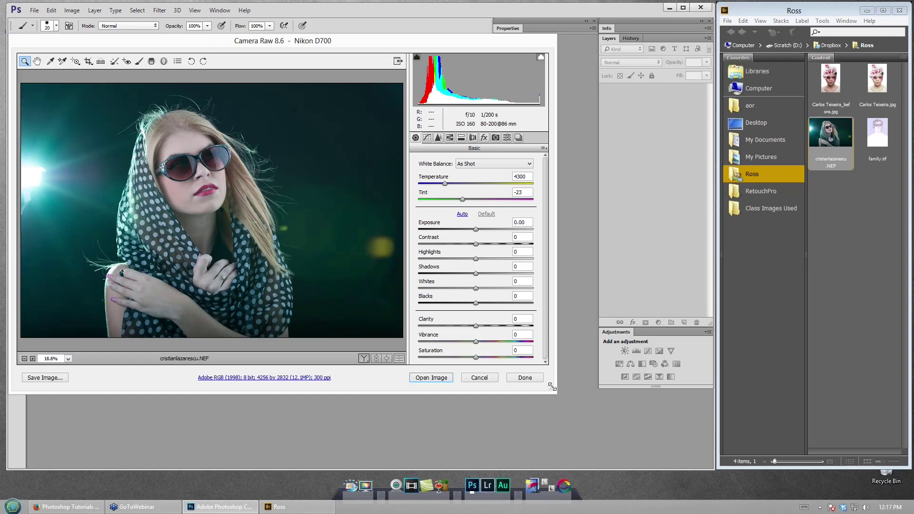
{"action": "left_click_drag", "start_coordinate": [551, 387], "coordinate": [707, 463]}
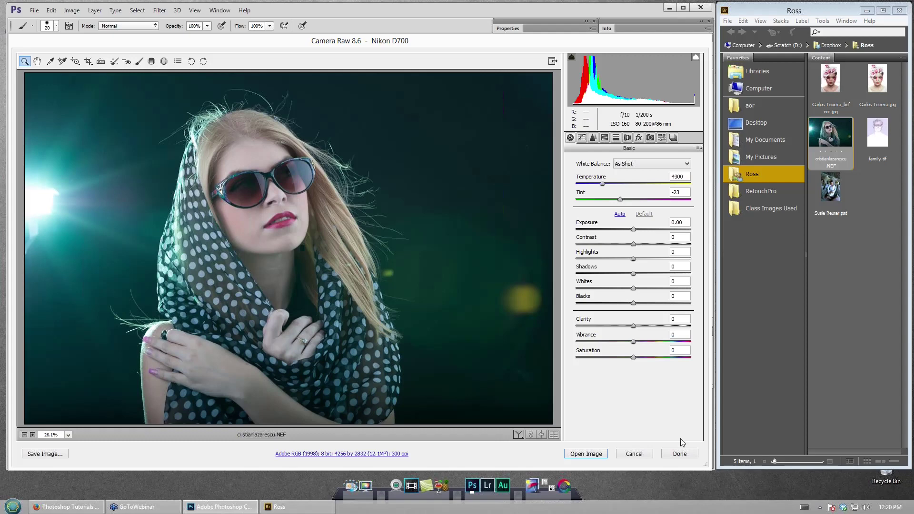
- Apply Auto tone to the portrait, and set Exposure to +0.10, Blacks to -41 and Highlights to +25
{"action": "left_click", "coordinate": [620, 214]}
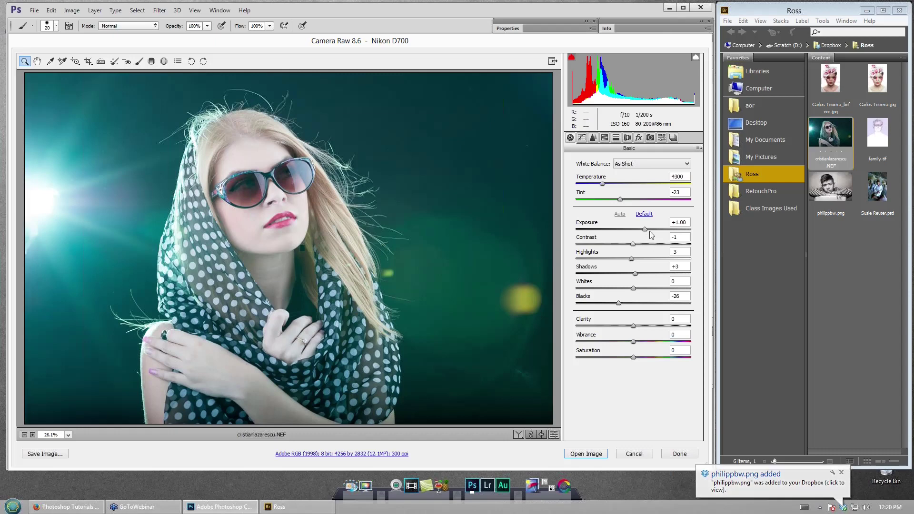
{"action": "left_click_drag", "start_coordinate": [645, 229], "coordinate": [634, 229]}
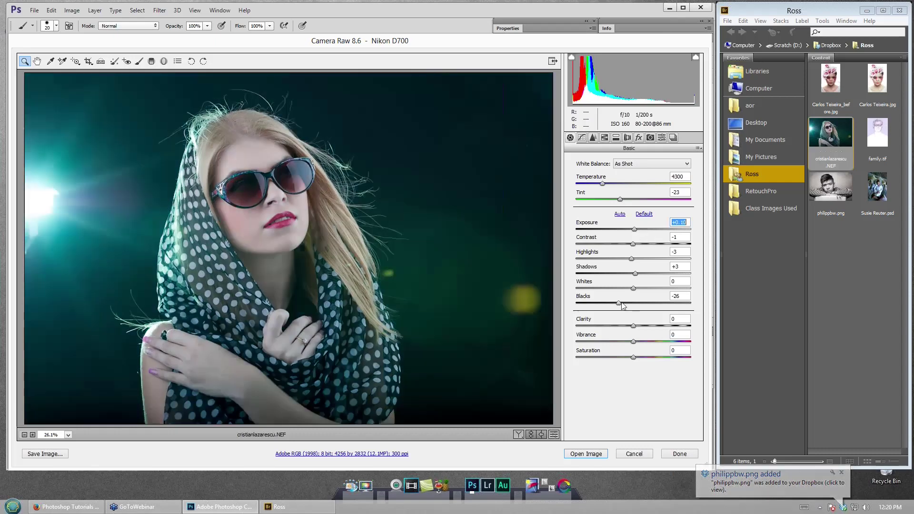
{"action": "left_click_drag", "start_coordinate": [619, 303], "coordinate": [582, 305]}
{"action": "left_click_drag", "start_coordinate": [635, 258], "coordinate": [671, 258]}
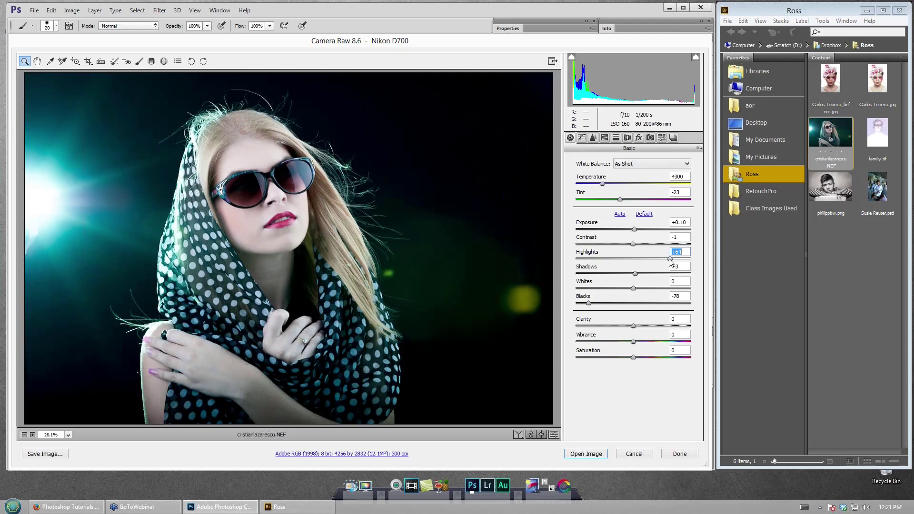
{"action": "left_click_drag", "start_coordinate": [589, 303], "coordinate": [590, 303]}
{"action": "left_click", "coordinate": [610, 304]}
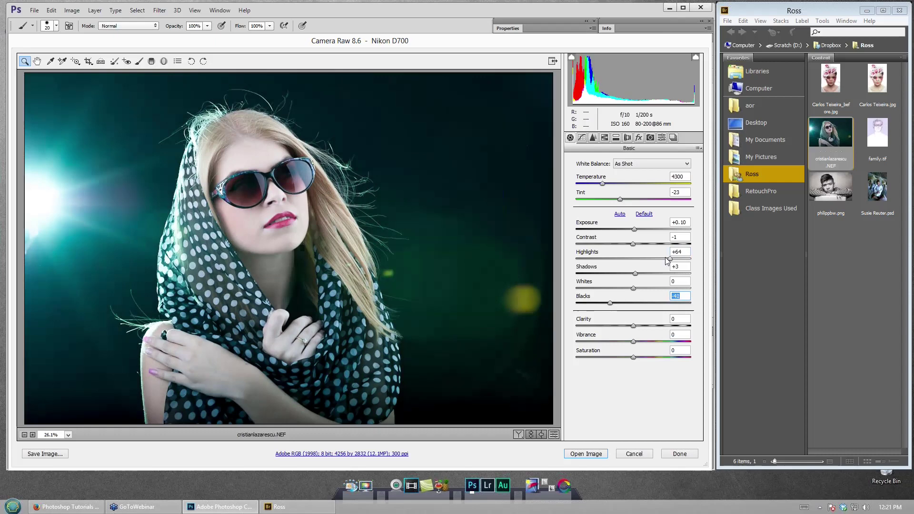
{"action": "left_click", "coordinate": [647, 258]}
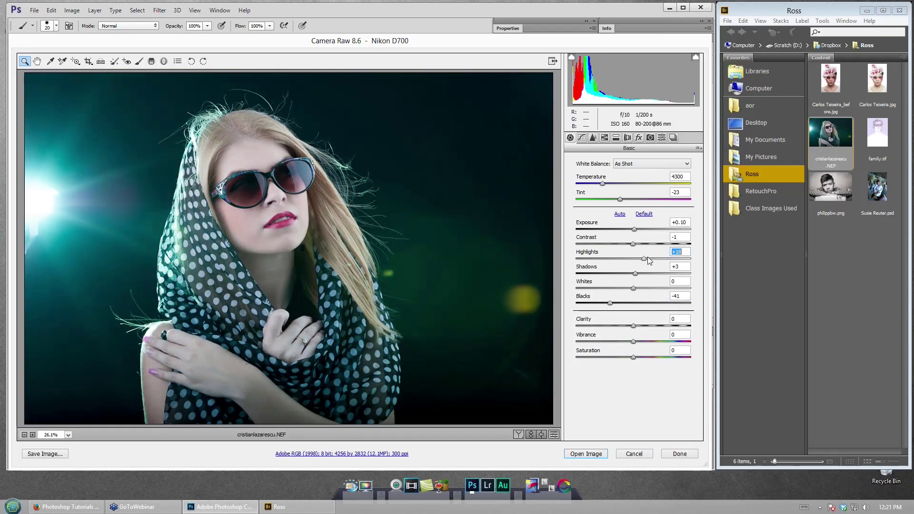
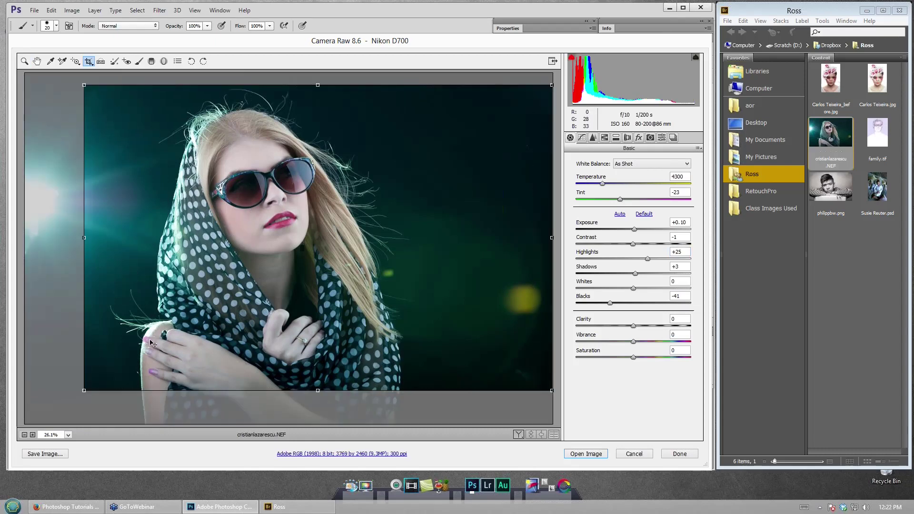
- Enlarge the portrait's crop toward its lower-left corner to 3945 by 2663 pixels and shift it slightly upward
{"action": "left_click_drag", "start_coordinate": [80, 399], "coordinate": [61, 418]}
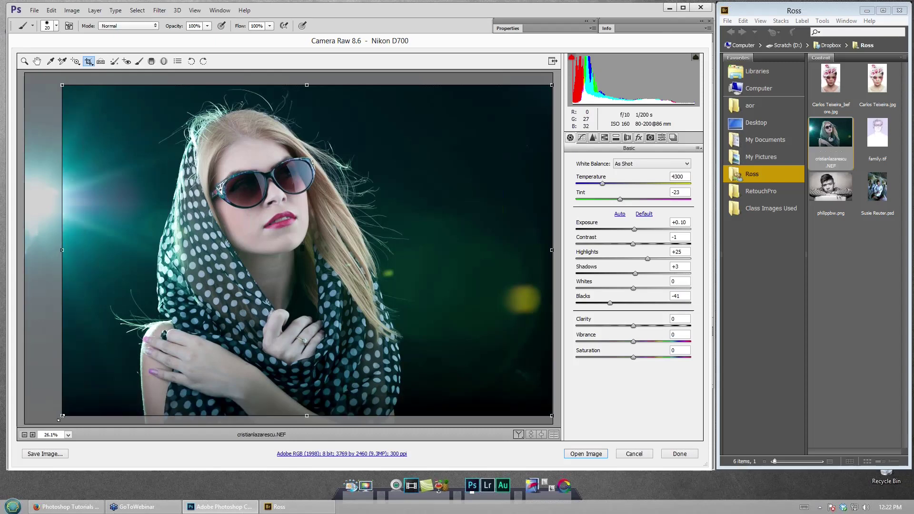
{"action": "left_click_drag", "start_coordinate": [61, 418], "coordinate": [61, 418]}
{"action": "left_click_drag", "start_coordinate": [346, 285], "coordinate": [346, 281]}
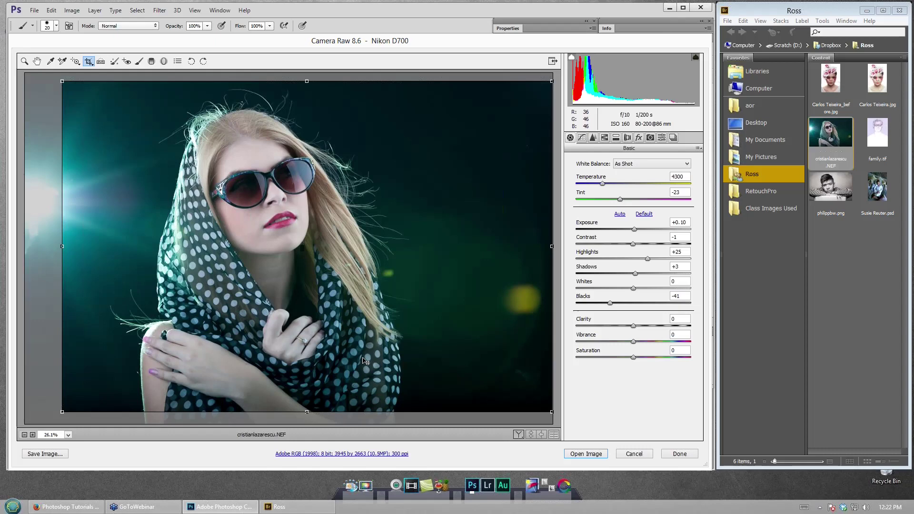
- Start a new Graduated Filter and reset its Exposure, Highlights and Sharpness to 0
{"action": "left_click", "coordinate": [151, 62]}
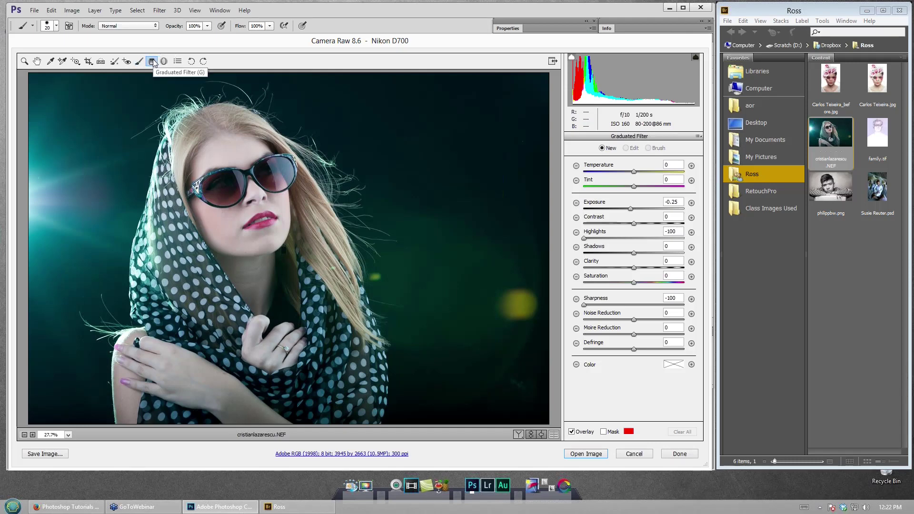
{"action": "double_click", "coordinate": [674, 202]}
{"action": "key", "text": "ctrl+a"}
{"action": "type", "text": "0"}
{"action": "key", "text": "Tab"}
{"action": "key", "text": "Tab"}
{"action": "type", "text": "0"}
{"action": "key", "text": "Tab"}
{"action": "key", "text": "Tab"}
{"action": "key", "text": "Tab"}
{"action": "key", "text": "Tab"}
{"action": "type", "text": "0"}
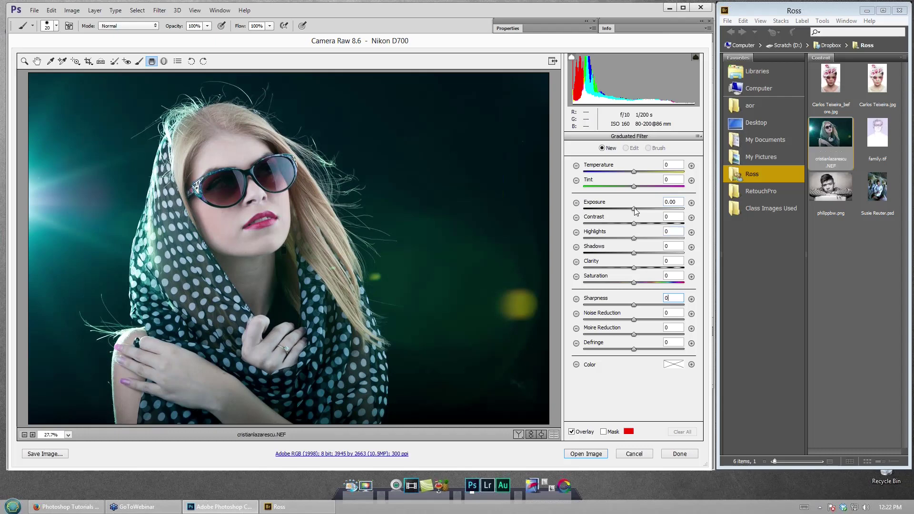
- Draw a graduated filter diagonally between the woman's neck and her lower forearm, with Exposure set to -0.60
{"action": "left_click", "coordinate": [632, 208]}
{"action": "left_click_drag", "start_coordinate": [633, 208], "coordinate": [579, 209]}
{"action": "left_click_drag", "start_coordinate": [244, 264], "coordinate": [154, 383]}
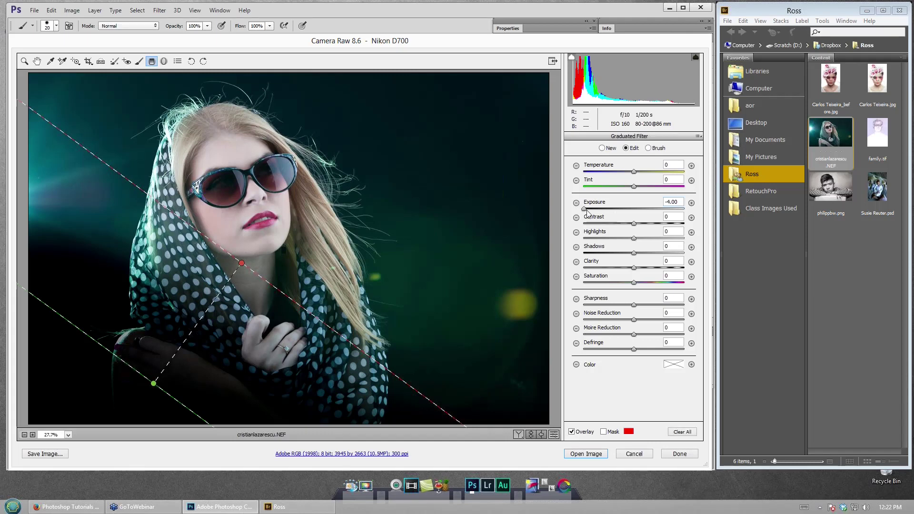
{"action": "left_click_drag", "start_coordinate": [585, 210], "coordinate": [632, 210]}
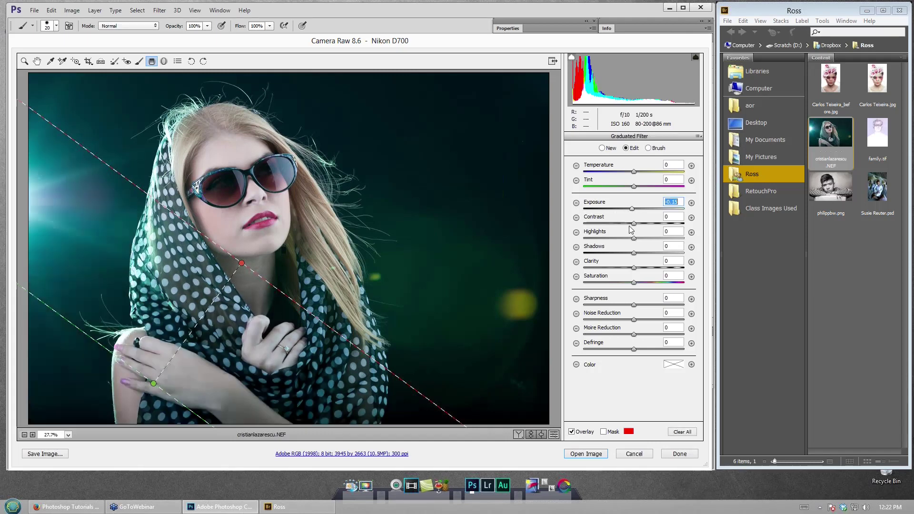
{"action": "left_click_drag", "start_coordinate": [632, 210], "coordinate": [627, 210]}
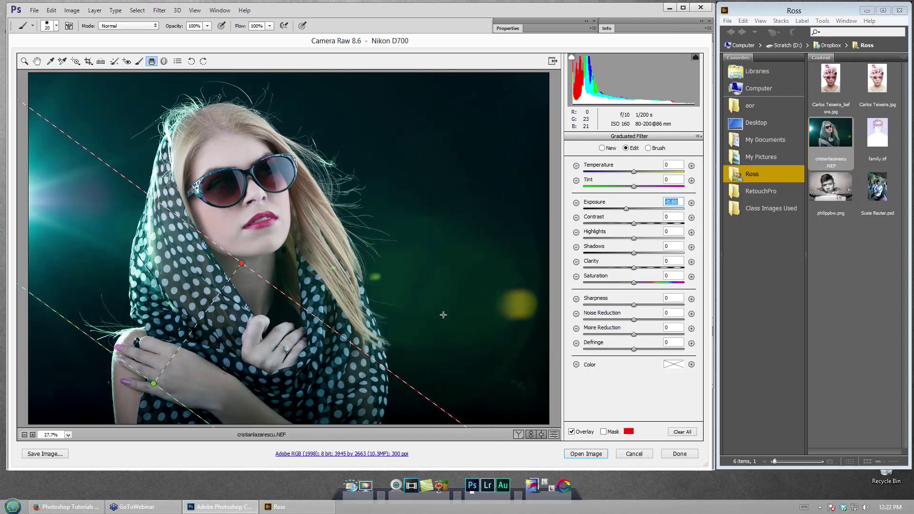
- Add a second graduated filter across the image's lower-right background, with Exposure +0.05 and Shadows -21
{"action": "left_click_drag", "start_coordinate": [500, 383], "coordinate": [448, 312]}
{"action": "left_click", "coordinate": [635, 207]}
{"action": "left_click", "coordinate": [622, 253]}
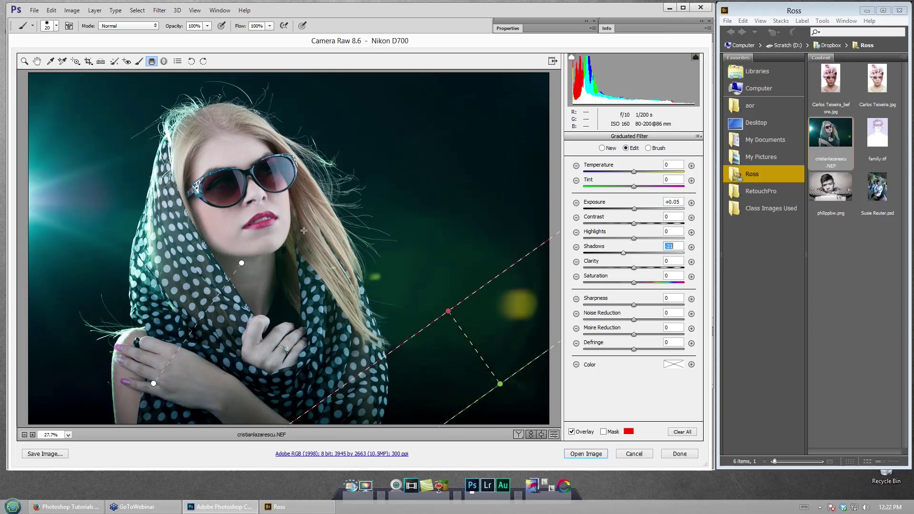
- Set Highlights to -30 on the graduated filter over the woman's arm
{"action": "left_click", "coordinate": [242, 263]}
{"action": "left_click", "coordinate": [635, 240]}
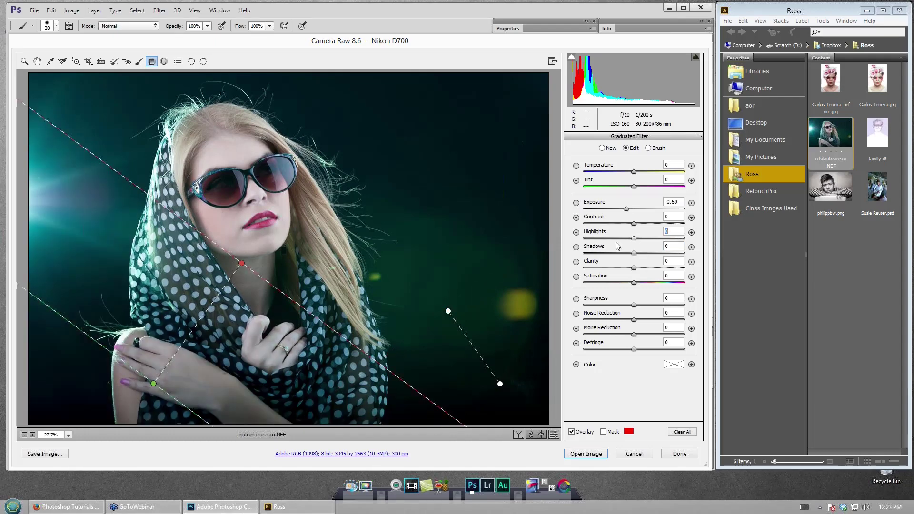
{"action": "type", "text": "-30"}
{"action": "key", "text": "Return"}
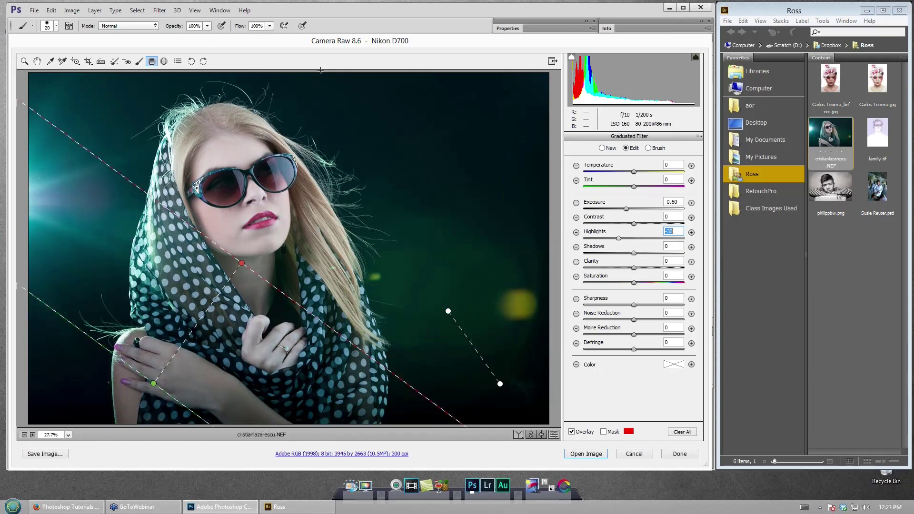
- Compare the portrait with the Basic adjustments and the graduated filters toggled between current settings and defaults
{"action": "left_click", "coordinate": [24, 62]}
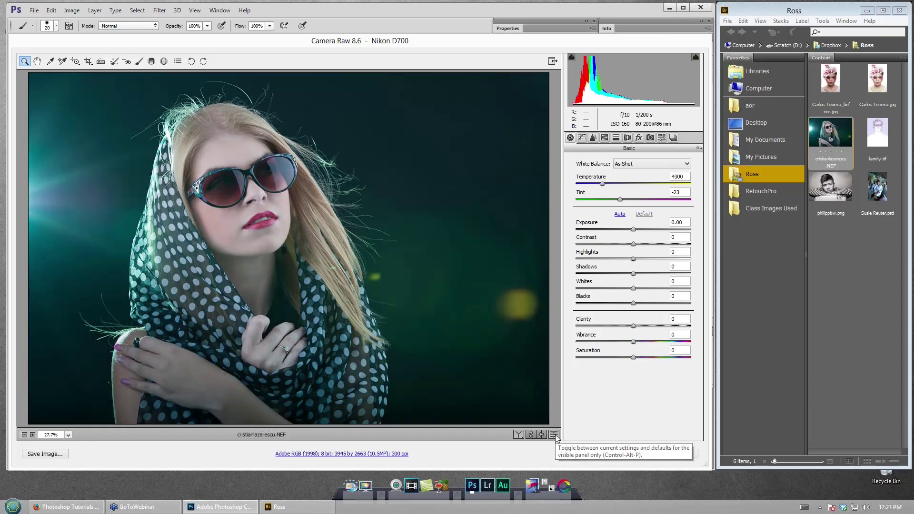
{"action": "left_click", "coordinate": [152, 61]}
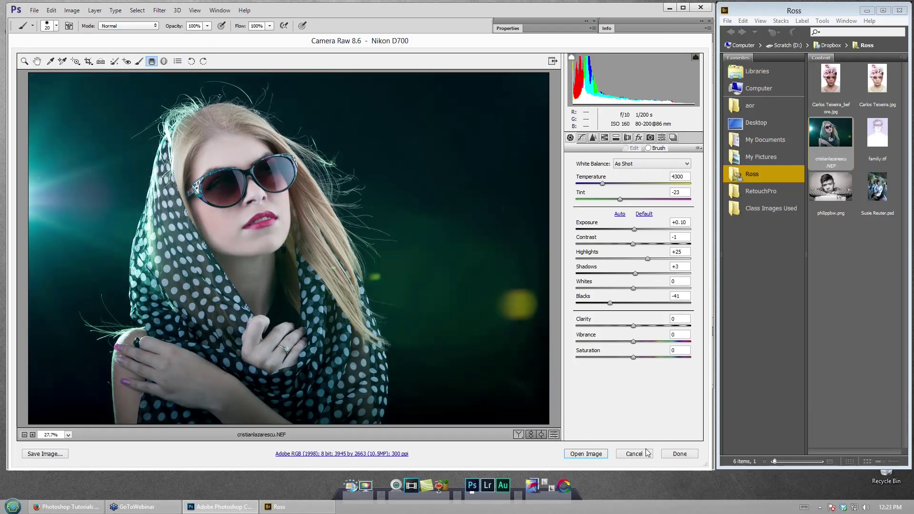
{"action": "left_click", "coordinate": [555, 435]}
{"action": "left_click", "coordinate": [555, 434]}
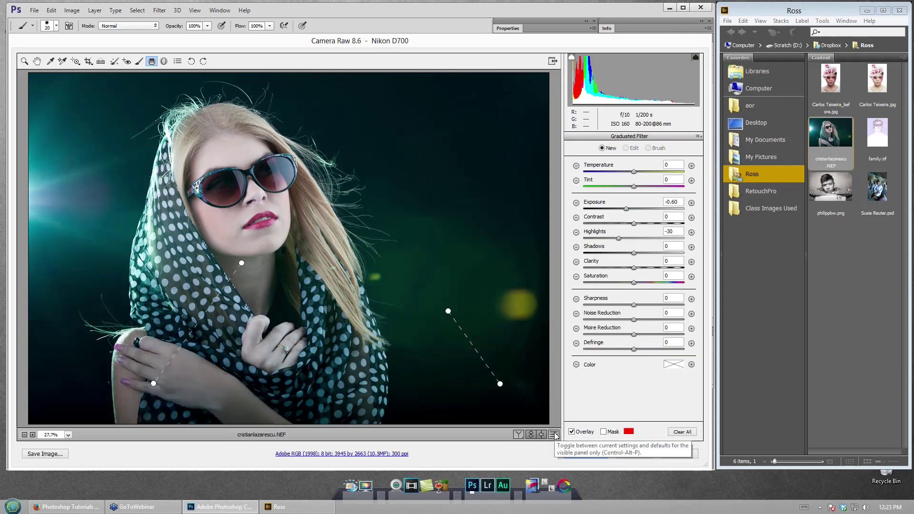
{"action": "left_click", "coordinate": [555, 435]}
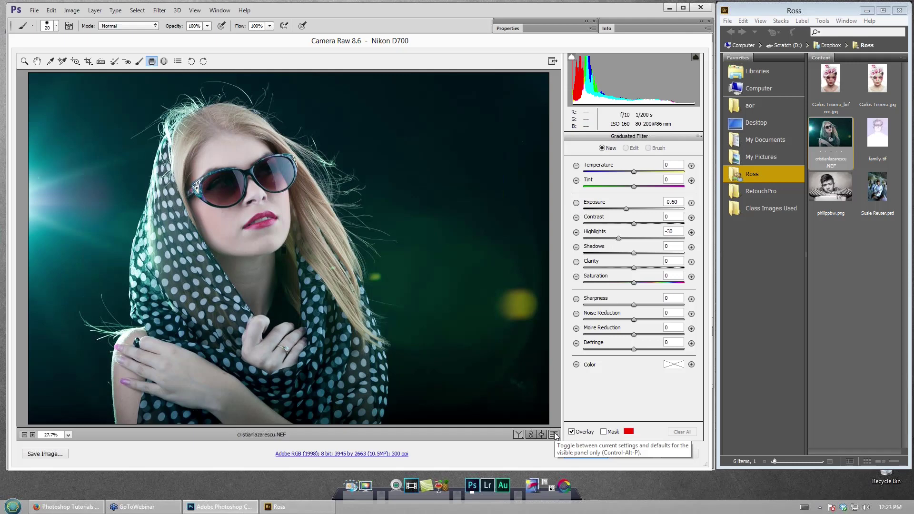
- Restore the current settings in the preview and switch from the Graduated Filter to the Zoom tool
{"action": "left_click", "coordinate": [554, 435]}
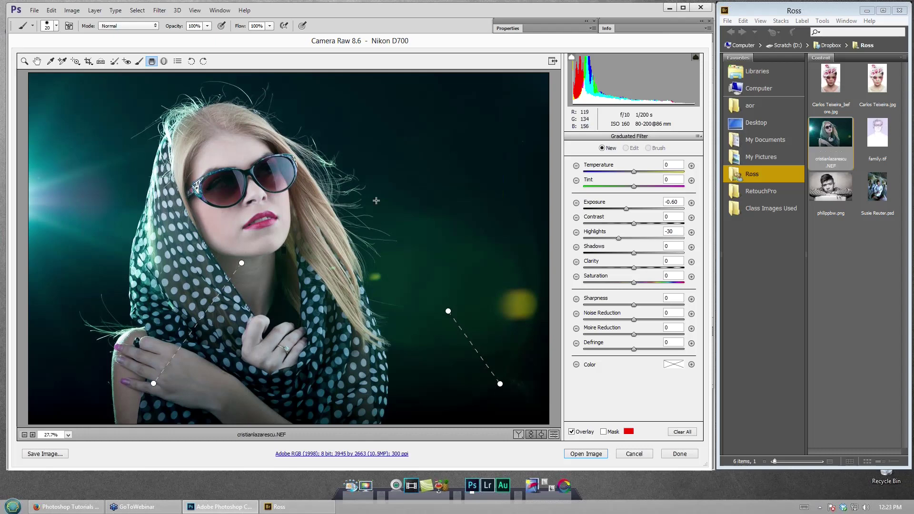
{"action": "left_click", "coordinate": [24, 61]}
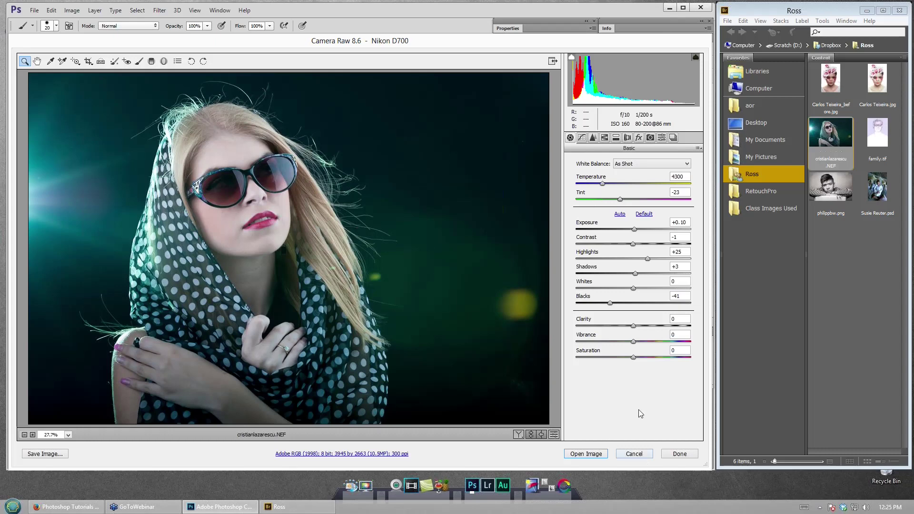
- Review the bit depth choices in the Workflow Options and keep 8 Bits/Channel
{"action": "left_click", "coordinate": [314, 455]}
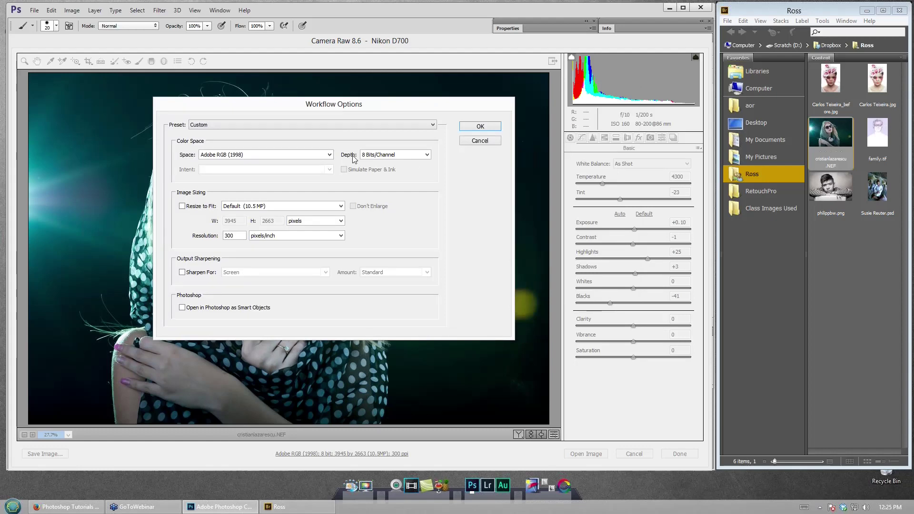
{"action": "left_click", "coordinate": [391, 156]}
{"action": "left_click", "coordinate": [496, 190]}
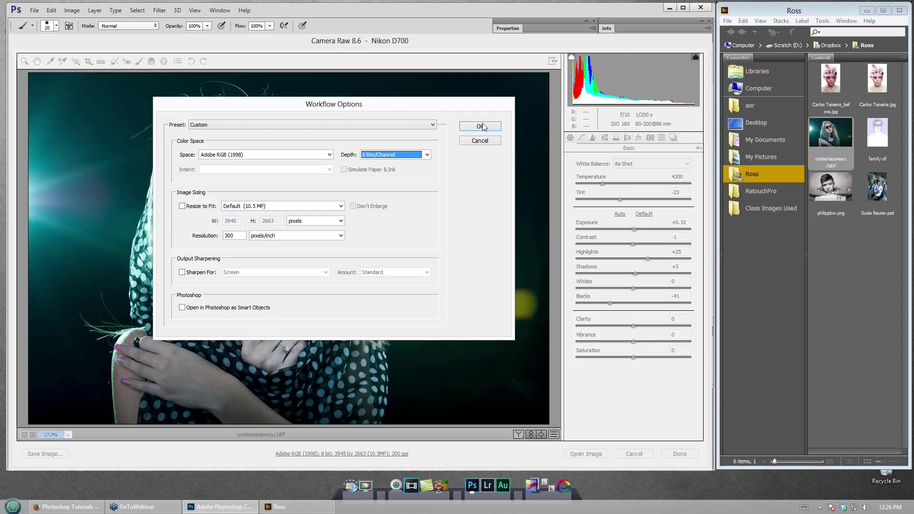
{"action": "key", "text": "Tab"}
{"action": "key", "text": "Return"}
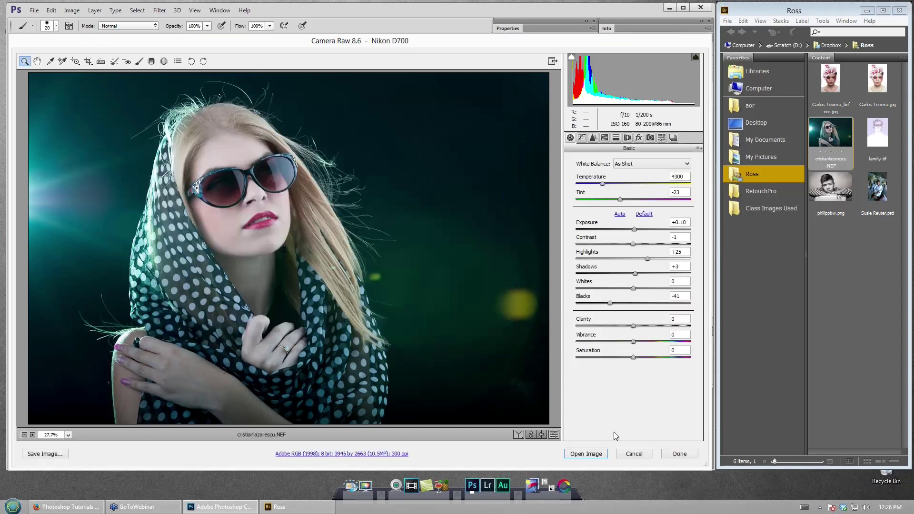
- Open the raw portrait in Photoshop as a Smart Object, and close it without saving
{"action": "left_click", "coordinate": [602, 455]}
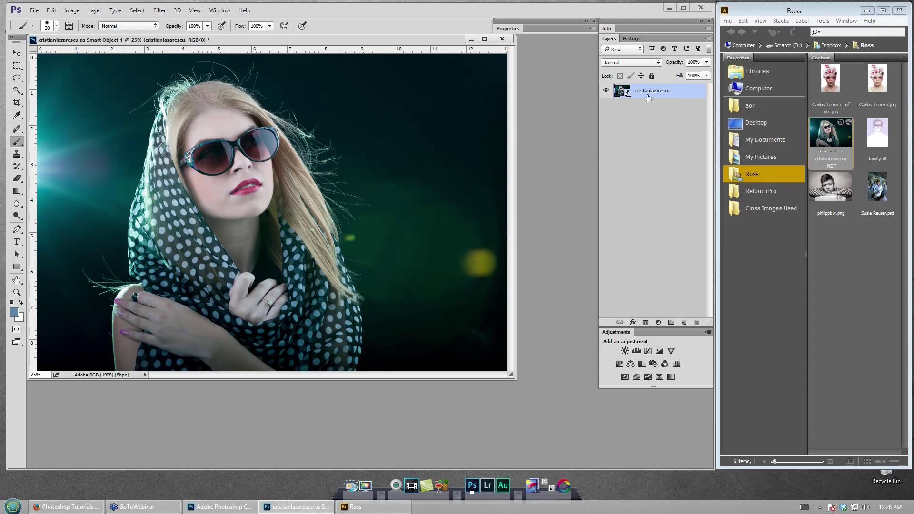
{"action": "left_click", "coordinate": [502, 38]}
{"action": "left_click", "coordinate": [358, 186]}
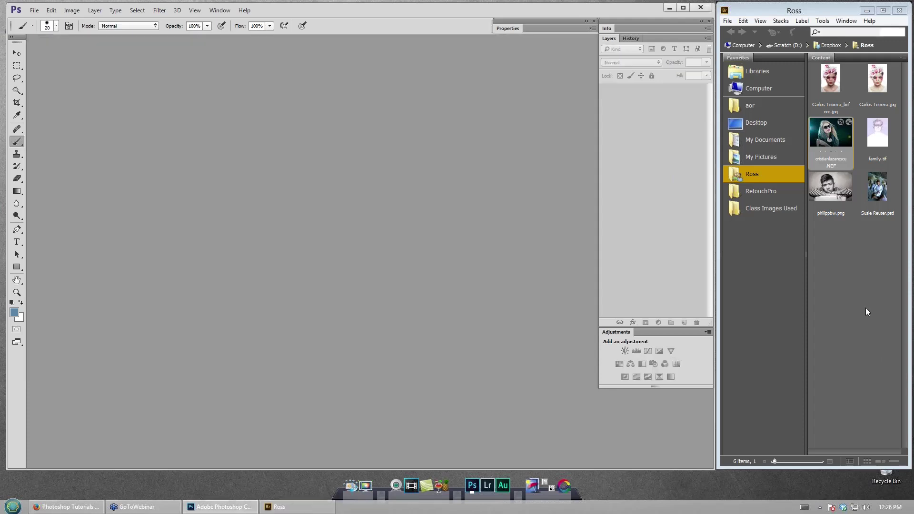
- Open the before and after orchid headdress portraits from Bridge with their embedded profile, and arrange both windows side by side
{"action": "left_click", "coordinate": [867, 305]}
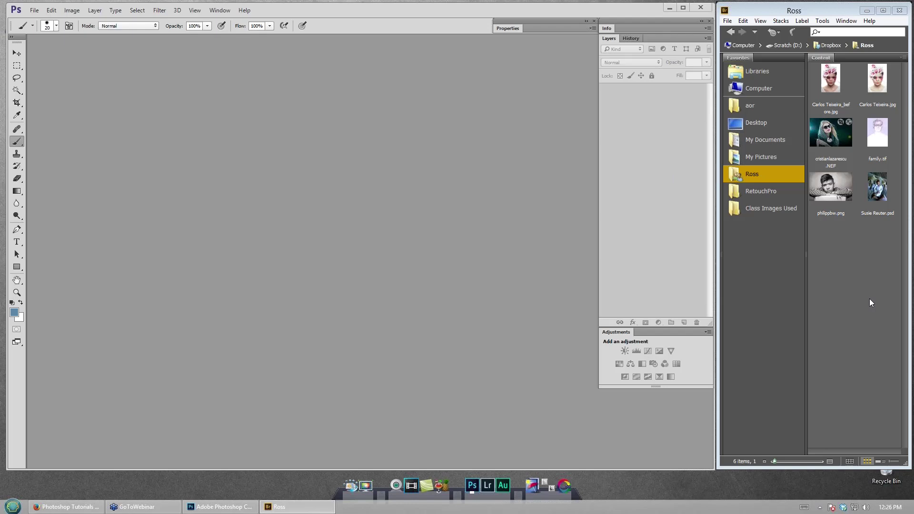
{"action": "left_click", "coordinate": [879, 81]}
{"action": "left_click", "coordinate": [831, 81], "text": "ctrl"}
{"action": "left_click_drag", "start_coordinate": [831, 81], "coordinate": [396, 272]}
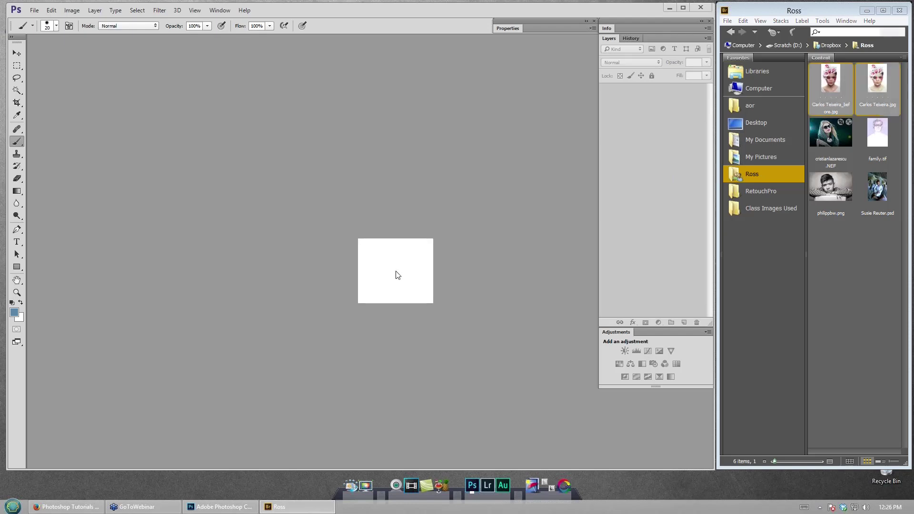
{"action": "left_click", "coordinate": [389, 220]}
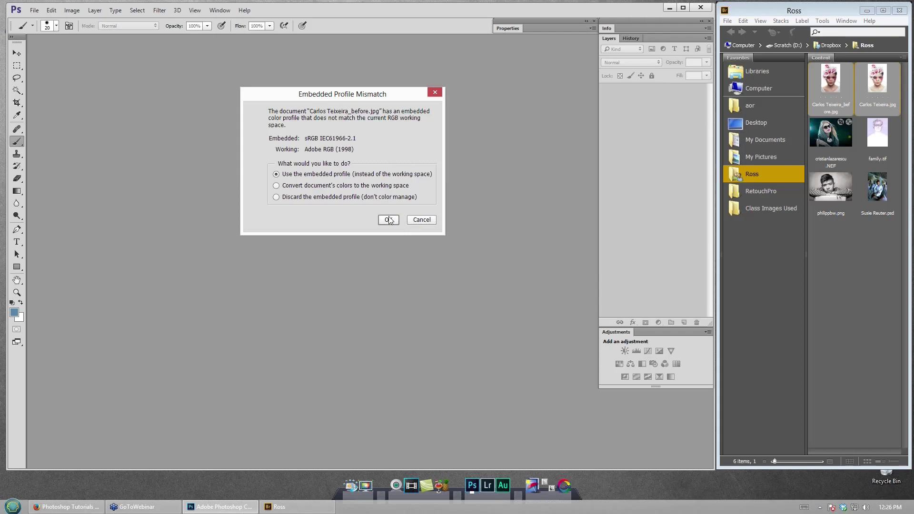
{"action": "key", "text": "Return"}
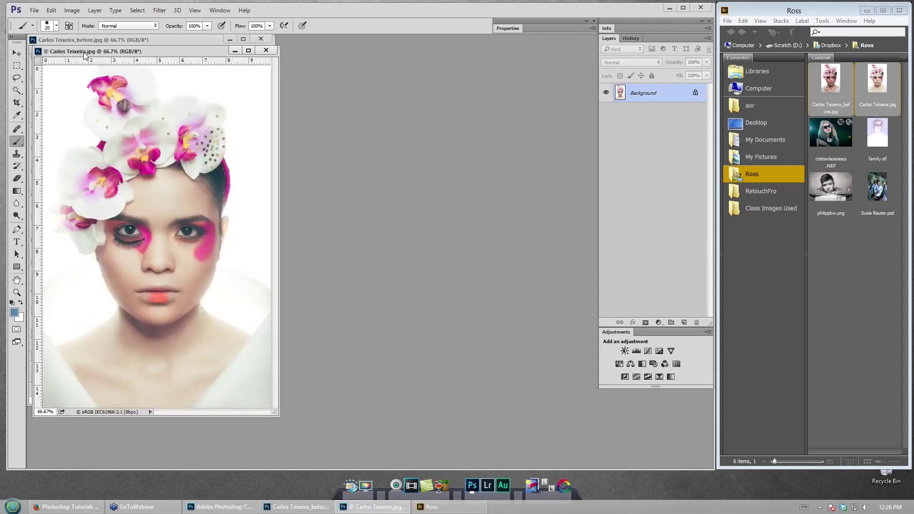
{"action": "left_click_drag", "start_coordinate": [85, 53], "coordinate": [327, 64]}
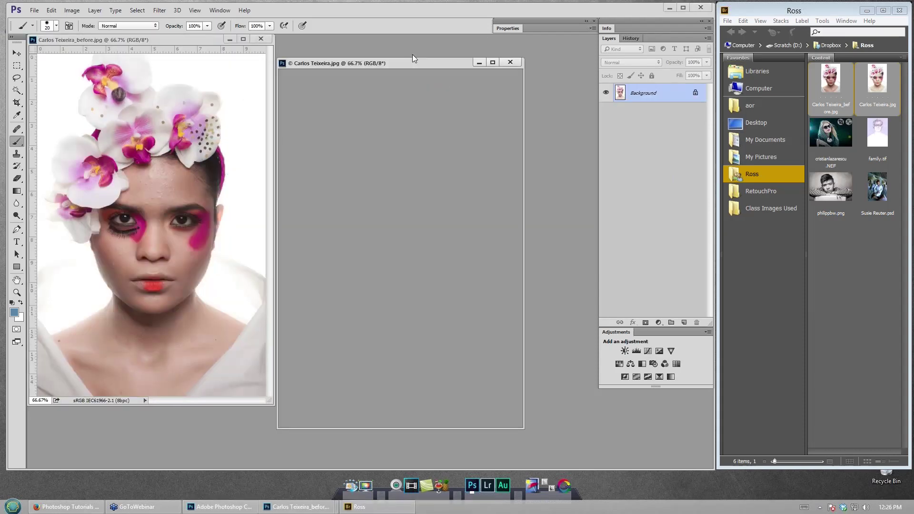
{"action": "left_click_drag", "start_coordinate": [398, 49], "coordinate": [400, 41]}
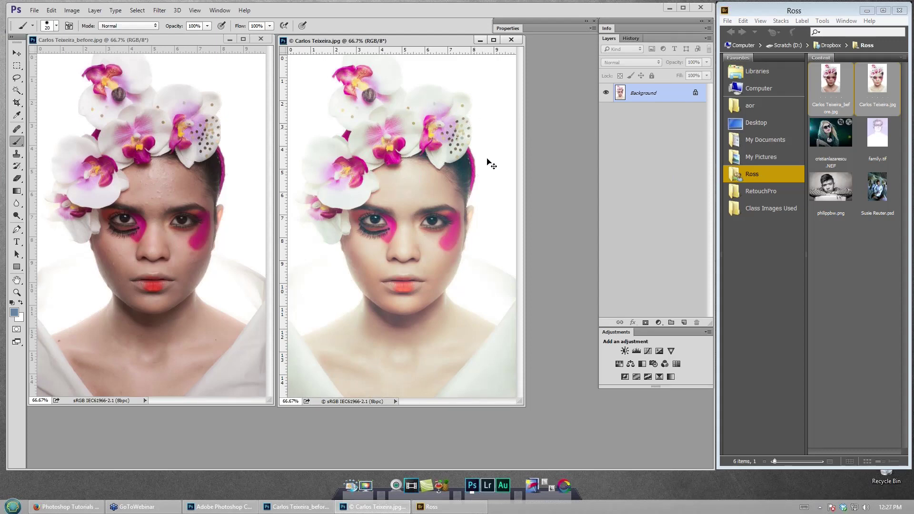
- Examine the RGB values of the retouched portrait's petals and white background with the Eyedropper and Info readout
{"action": "left_click", "coordinate": [433, 204], "text": "ctrl"}
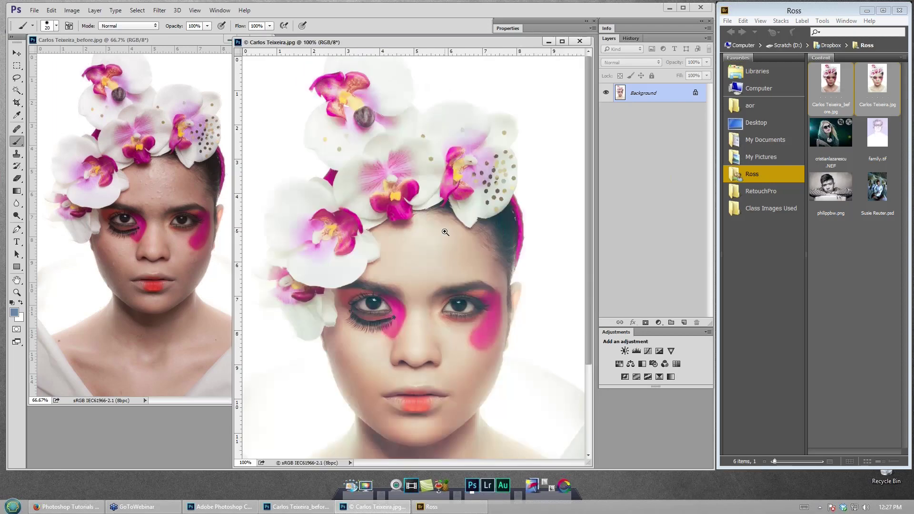
{"action": "left_click", "coordinate": [390, 323], "text": "ctrl"}
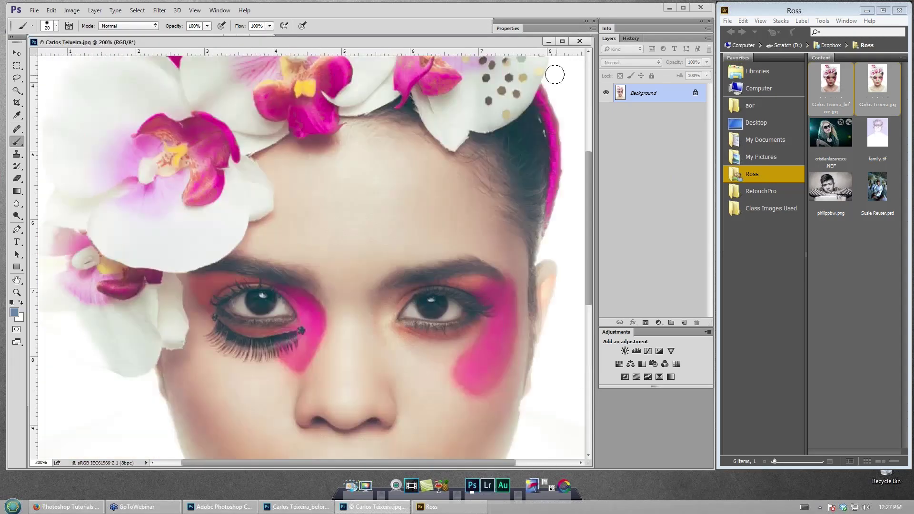
{"action": "left_click", "coordinate": [18, 114]}
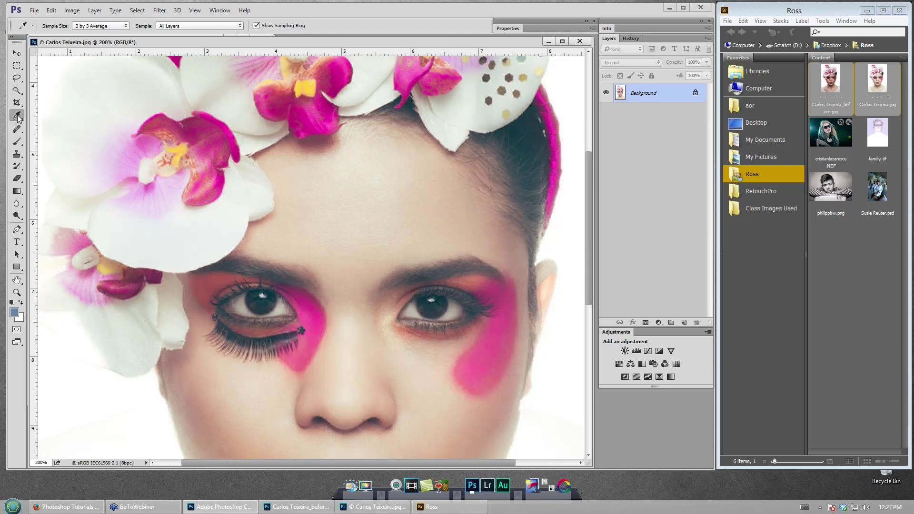
{"action": "left_click", "coordinate": [607, 29]}
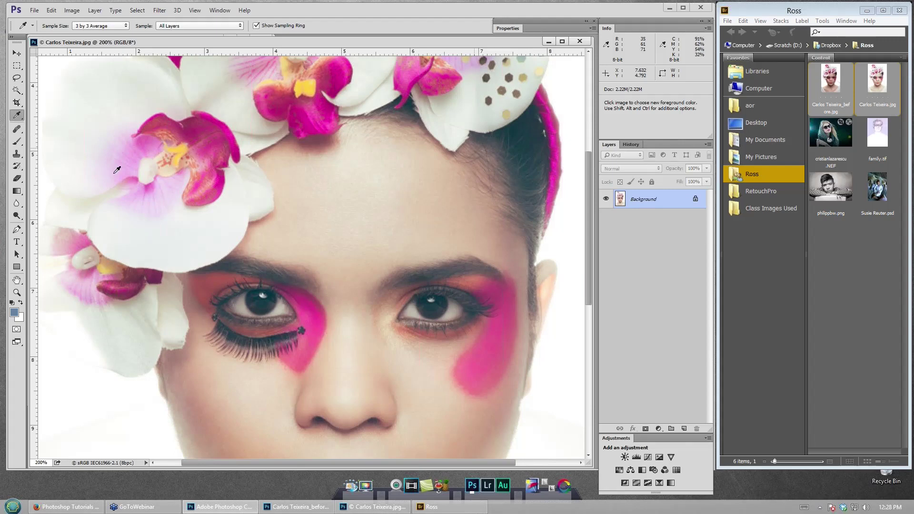
{"action": "scroll", "coordinate": [105, 129], "scroll_direction": "up", "scroll_amount": 3}
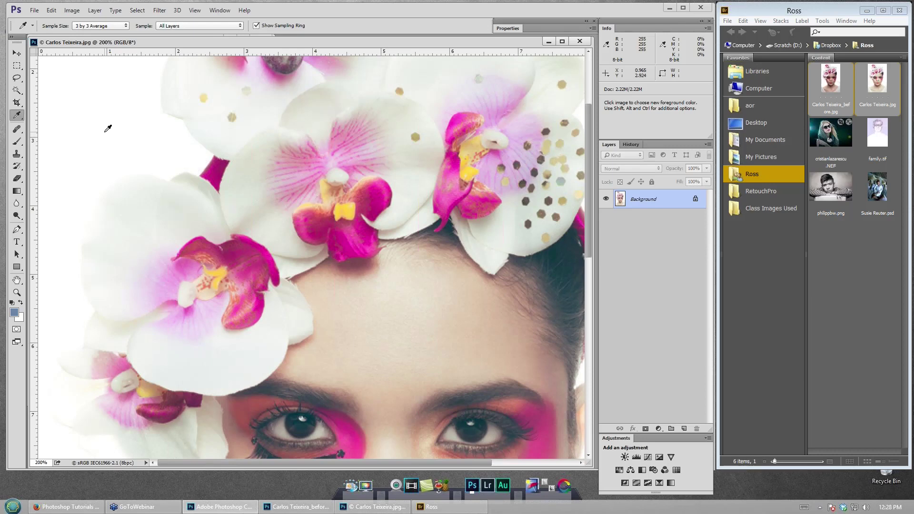
{"action": "key", "text": "ctrl"}
{"action": "key", "text": "ctrl+0"}
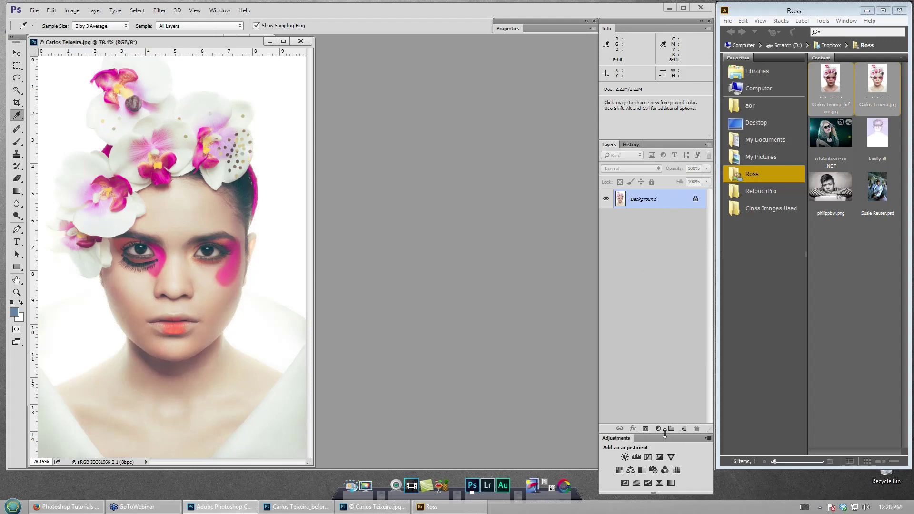
- Add a Curves adjustment layer, slightly lower the RGB white point's output, and anchor the curve at the three-quarter tones and midtones
{"action": "left_click_drag", "start_coordinate": [665, 434], "coordinate": [664, 393]}
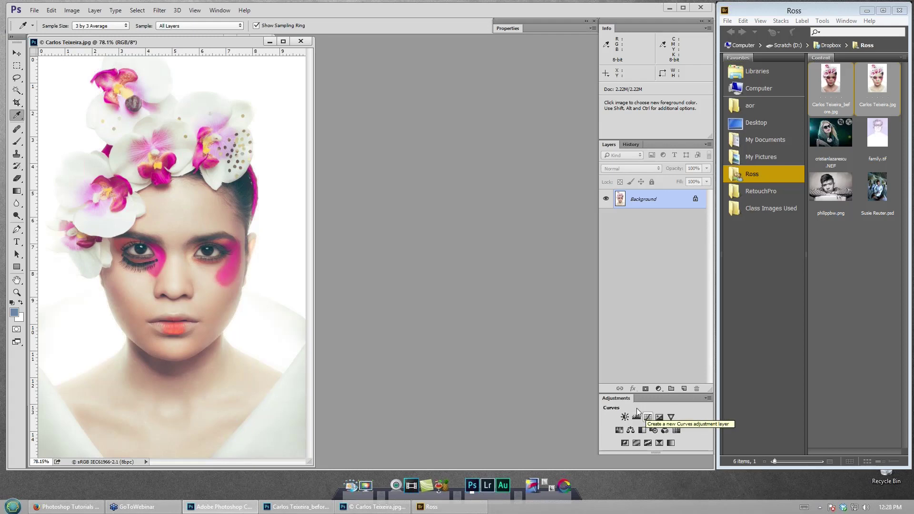
{"action": "left_click", "coordinate": [658, 390]}
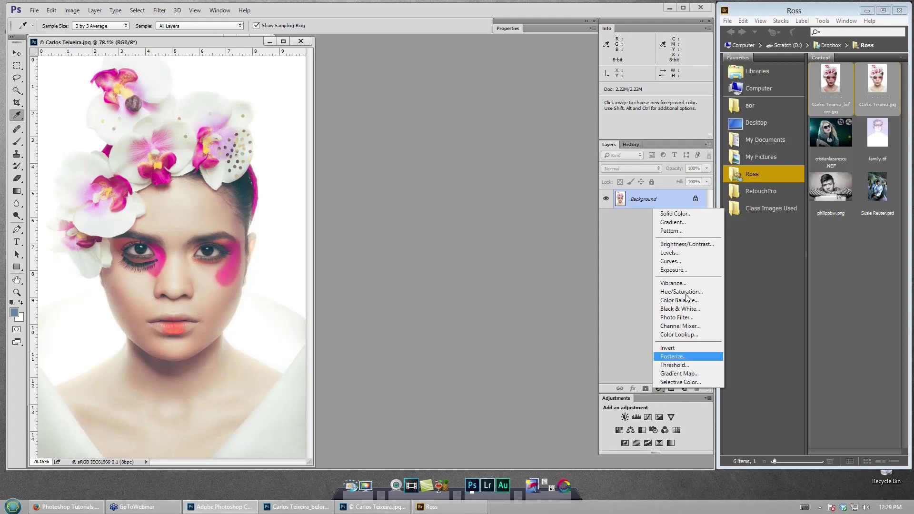
{"action": "left_click", "coordinate": [678, 262]}
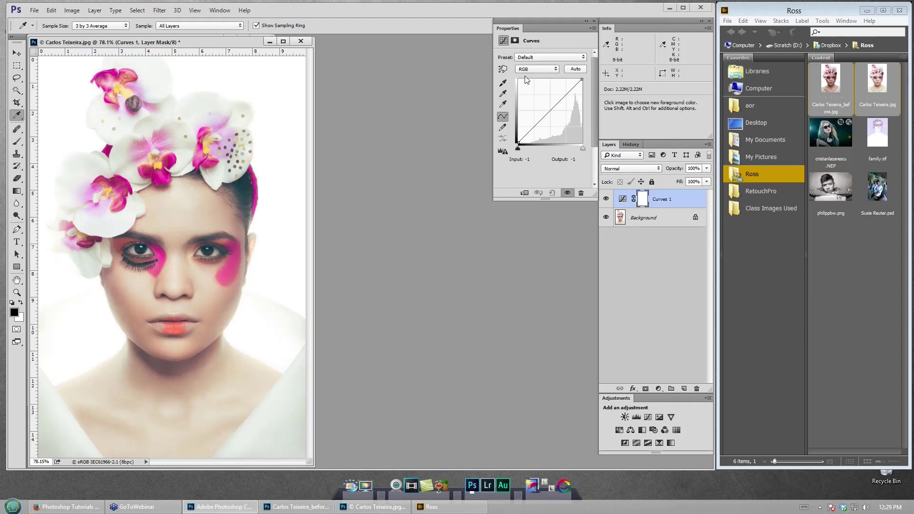
{"action": "left_click", "coordinate": [582, 80]}
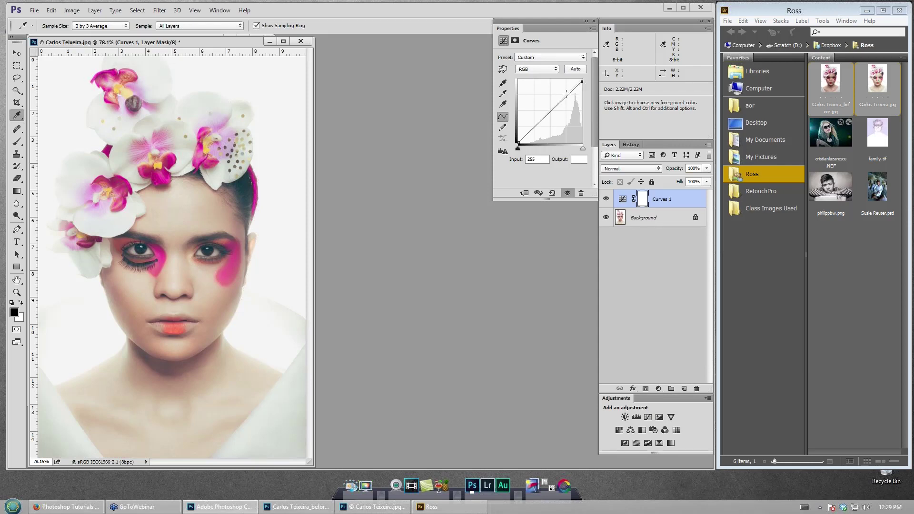
{"action": "left_click", "coordinate": [566, 94]}
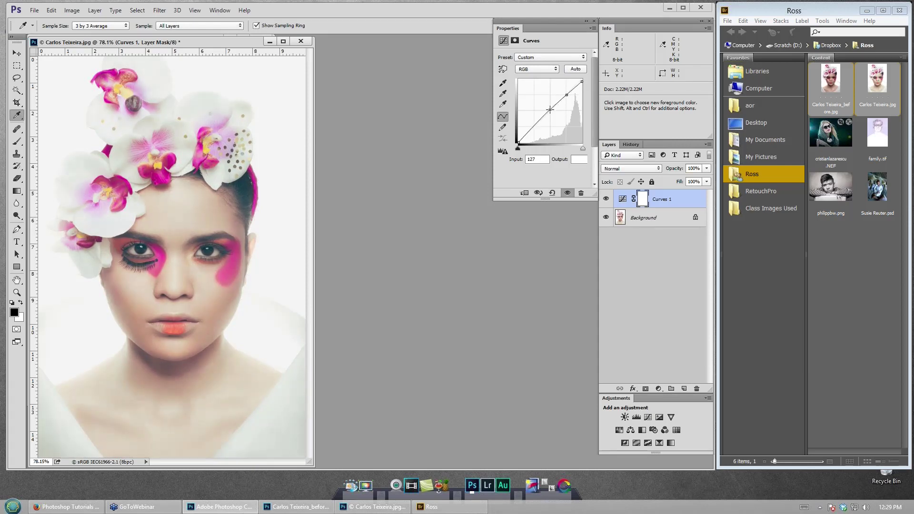
{"action": "left_click", "coordinate": [550, 110]}
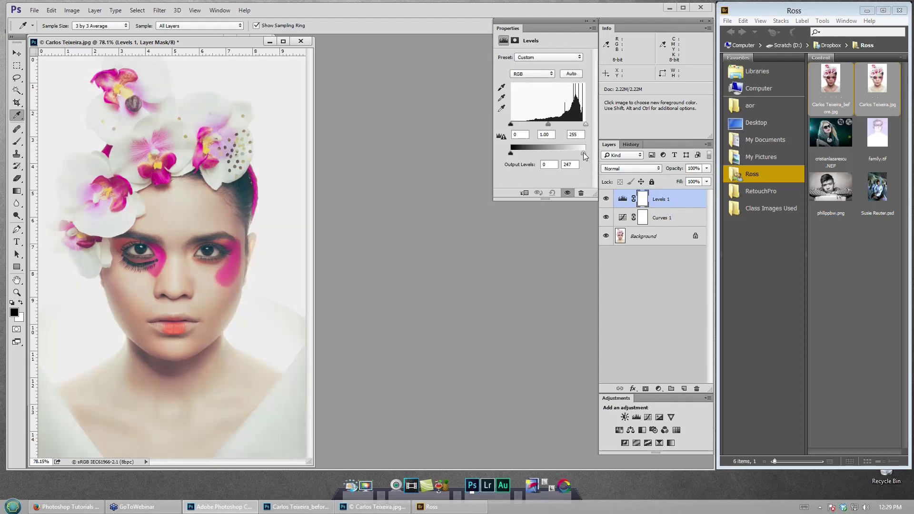
- Limit the Levels adjustment layer's white output to 247, and delete both the Levels and Curves layers
{"action": "left_click_drag", "start_coordinate": [584, 152], "coordinate": [581, 153]}
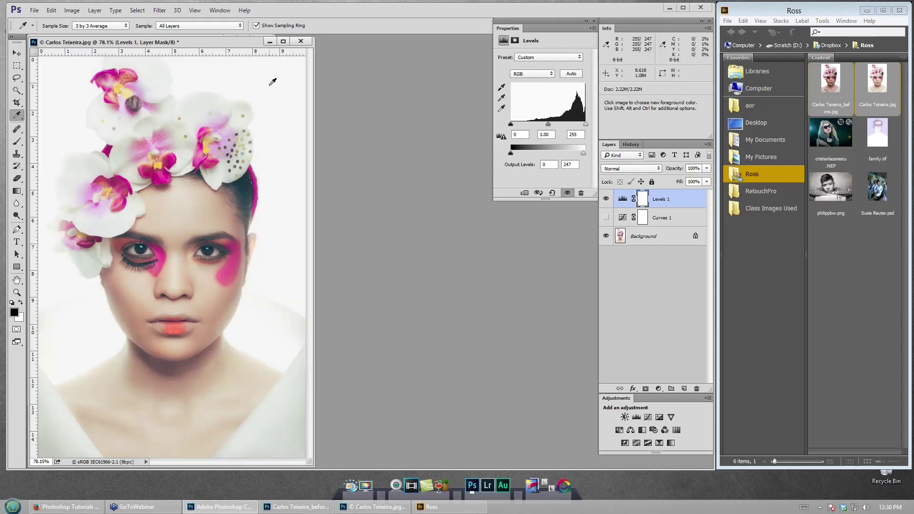
{"action": "left_click", "coordinate": [677, 218], "text": "shift"}
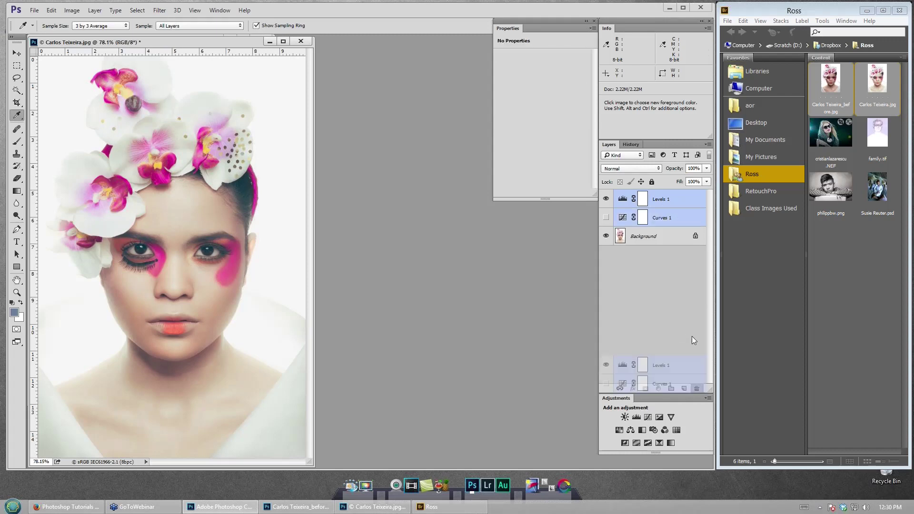
{"action": "key", "text": "Delete"}
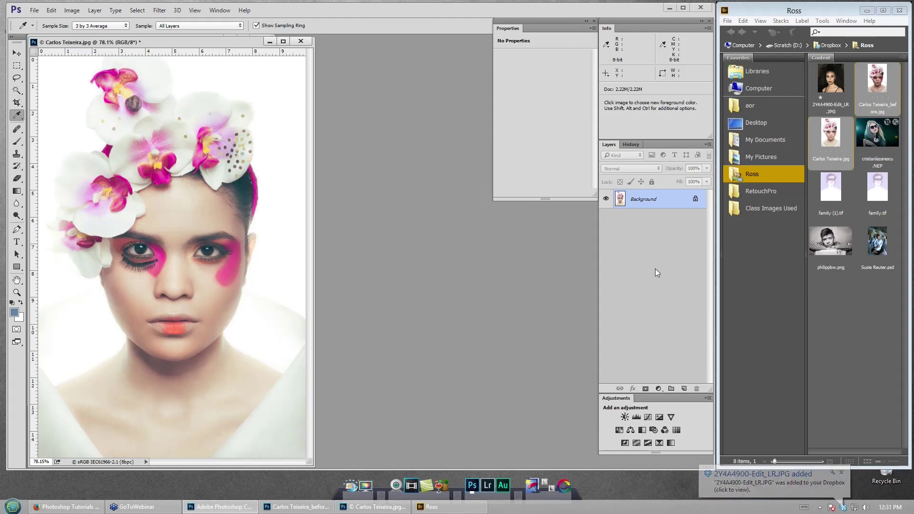
- Add a new Curves adjustment layer to the retouched portrait and select its Blue channel
{"action": "left_click", "coordinate": [648, 418]}
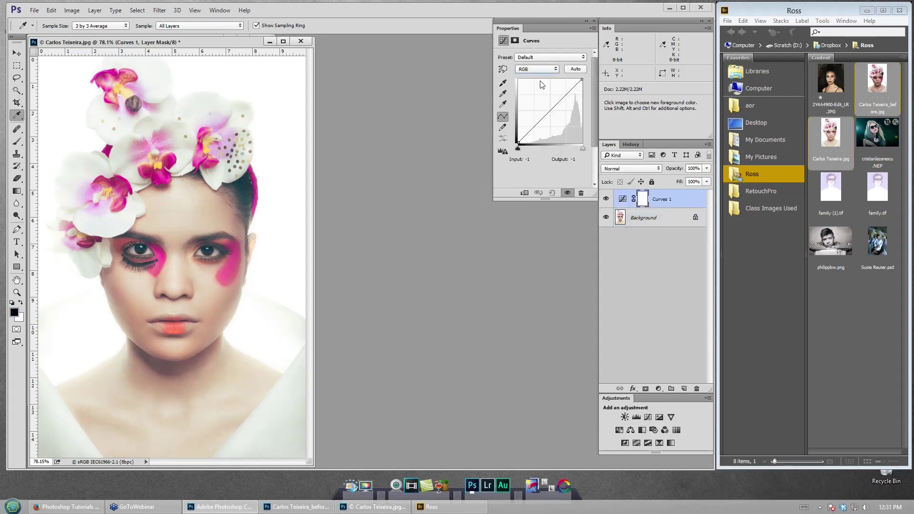
{"action": "left_click", "coordinate": [538, 71]}
{"action": "left_click", "coordinate": [541, 95]}
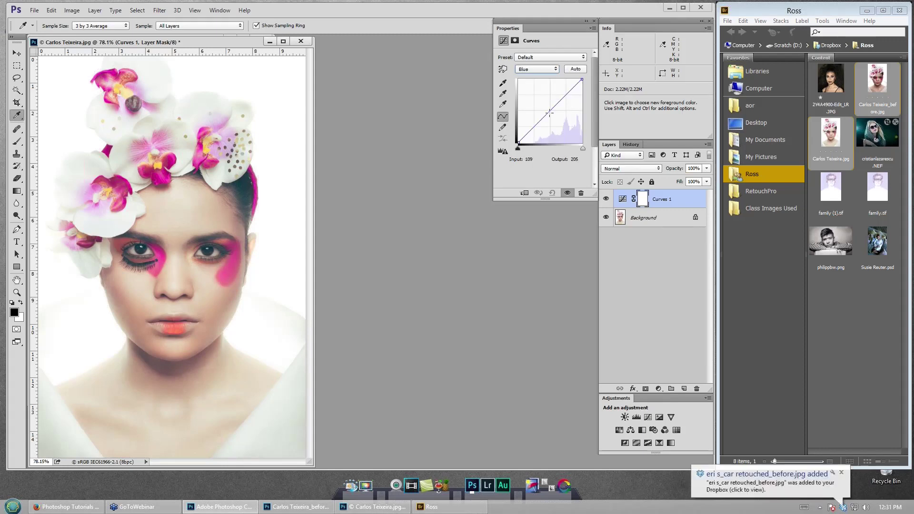
- Try bending the Blue channel curve's midtones up and down, undo the change, and look over the channel choices
{"action": "left_click_drag", "start_coordinate": [550, 109], "coordinate": [542, 82]}
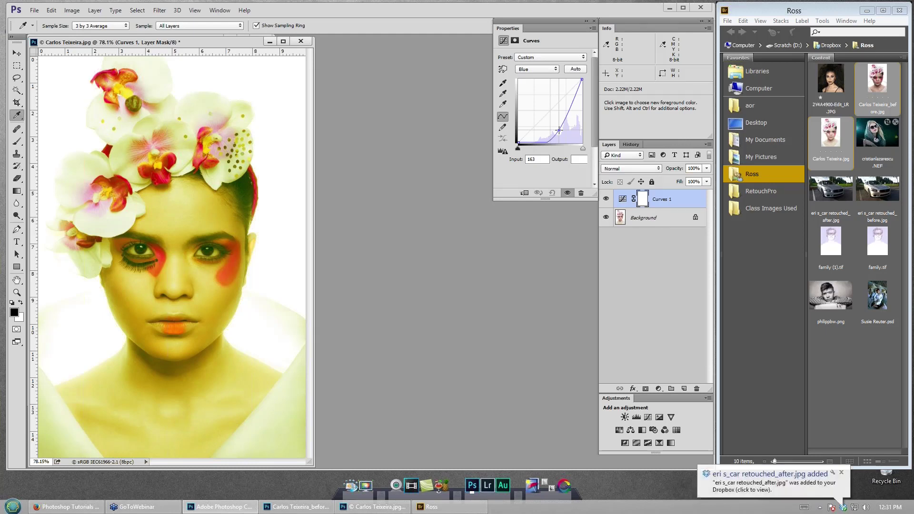
{"action": "key", "text": "ctrl+z"}
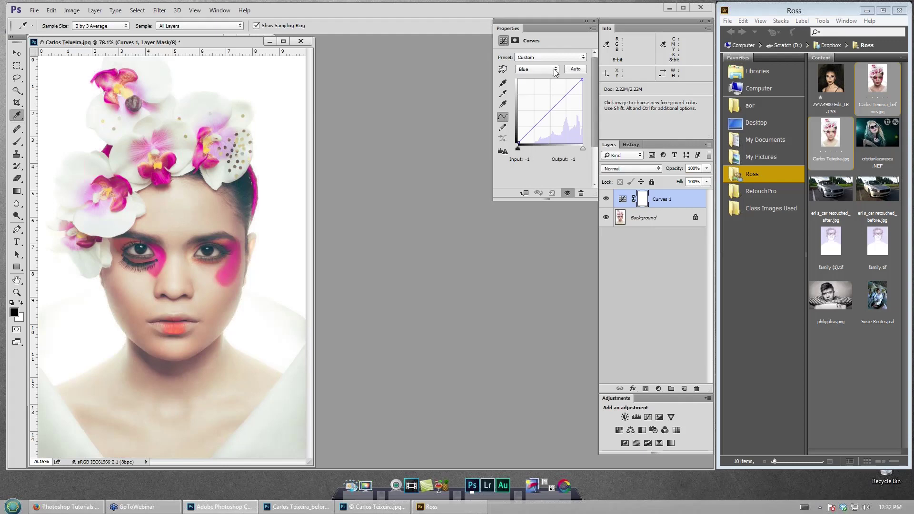
{"action": "left_click", "coordinate": [536, 69]}
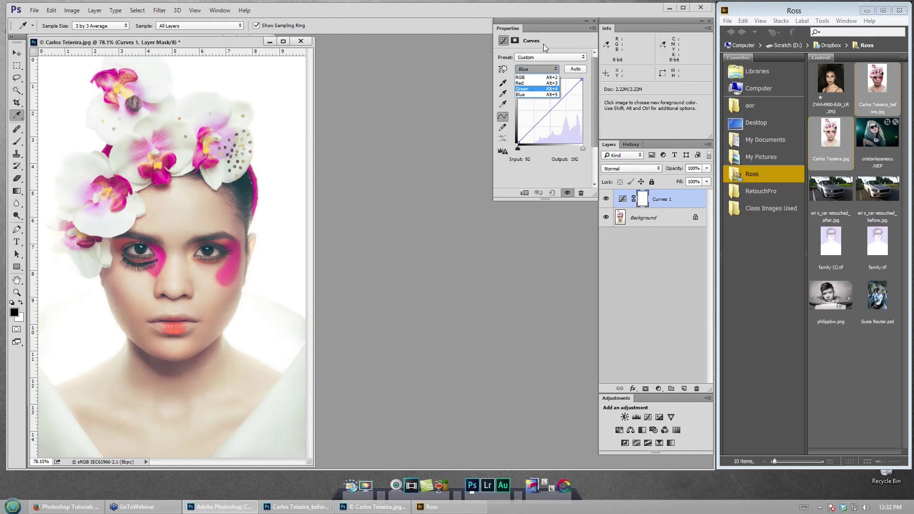
- Add a Selective Color adjustment layer above the curve and raise the Yellow amount strongly in the Magentas range
{"action": "left_click", "coordinate": [677, 337]}
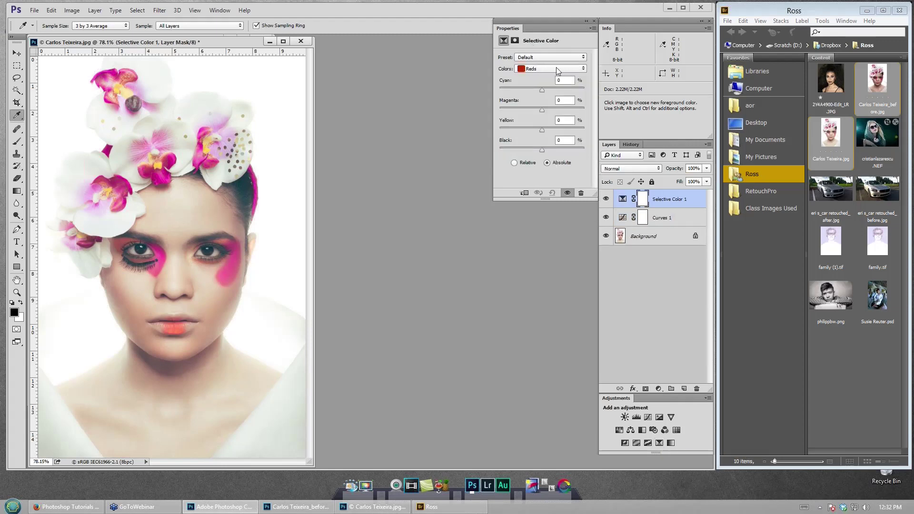
{"action": "left_click", "coordinate": [556, 67]}
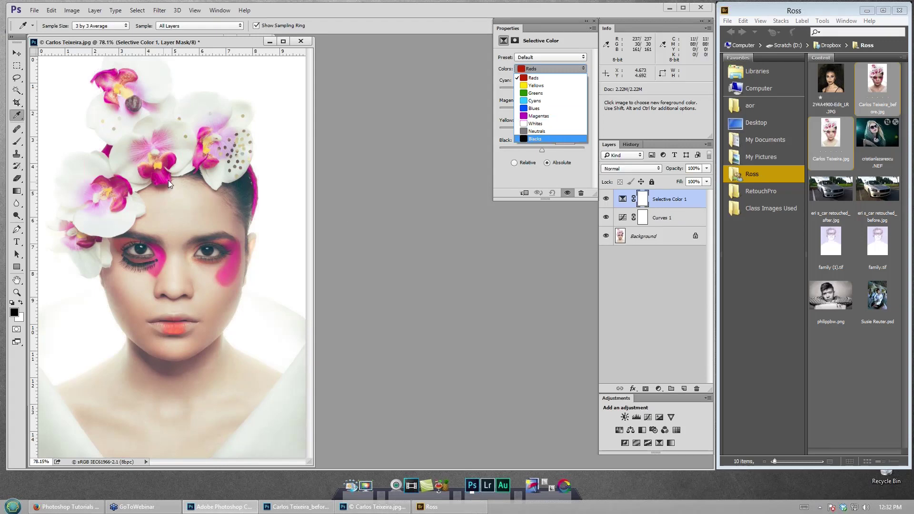
{"action": "left_click", "coordinate": [540, 117]}
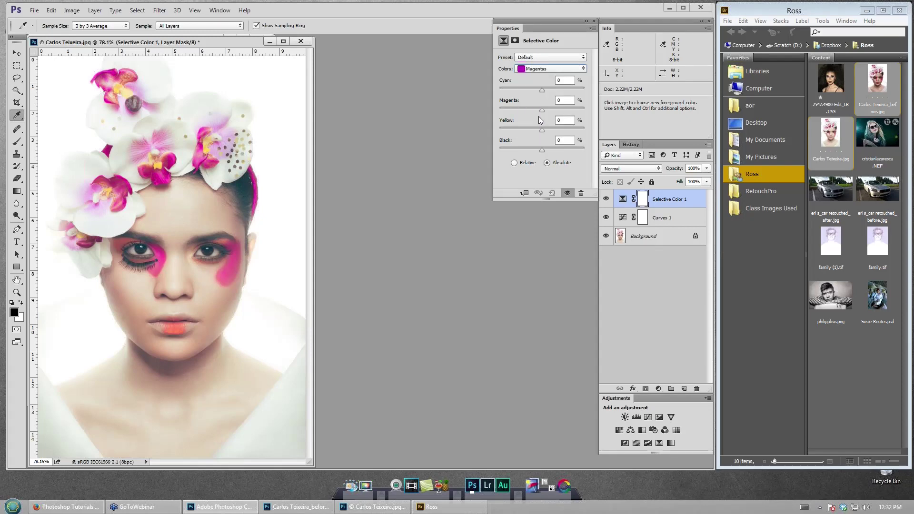
{"action": "mouse_move", "coordinate": [542, 109]}
{"action": "left_mouse_down"}
{"action": "mouse_move", "coordinate": [489, 113]}
{"action": "mouse_move", "coordinate": [539, 110]}
{"action": "left_mouse_up"}
{"action": "left_click", "coordinate": [542, 110]}
{"action": "left_click_drag", "start_coordinate": [544, 132], "coordinate": [601, 130]}
- Compare the Relative and Absolute methods of the Selective Color layer, keep Relative, and switch the colour range to Reds
{"action": "left_click", "coordinate": [526, 163]}
{"action": "left_click", "coordinate": [564, 164]}
{"action": "left_click", "coordinate": [517, 163]}
{"action": "left_click", "coordinate": [549, 163]}
{"action": "left_click", "coordinate": [515, 163]}
{"action": "left_click", "coordinate": [544, 69]}
{"action": "left_click", "coordinate": [537, 42]}
{"action": "left_click", "coordinate": [561, 69]}
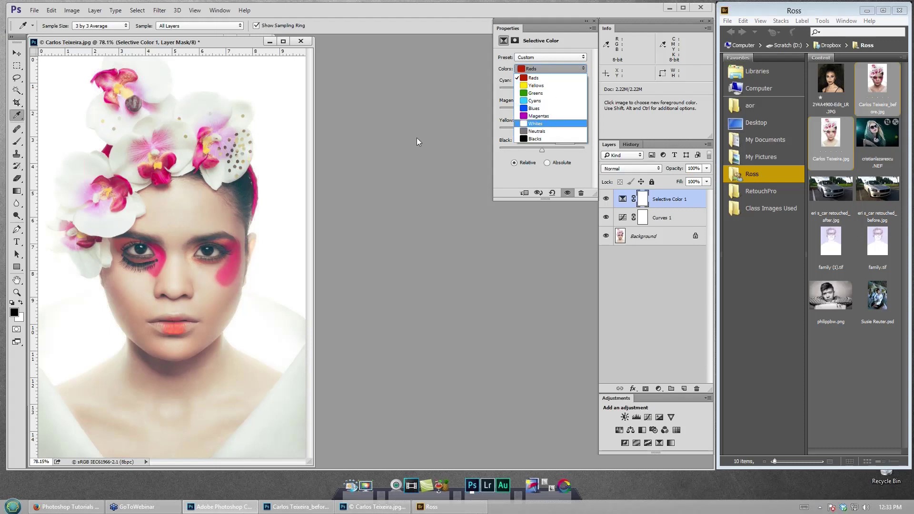
{"action": "left_click", "coordinate": [424, 162]}
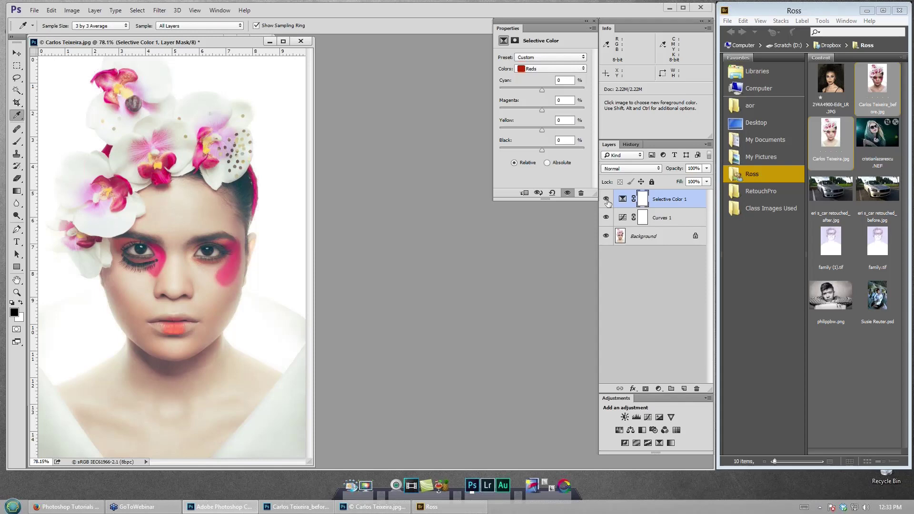
- Hide the Selective Color and Curves layers, and show each again to compare their effect on the portrait
{"action": "left_click_drag", "start_coordinate": [608, 219], "coordinate": [606, 199]}
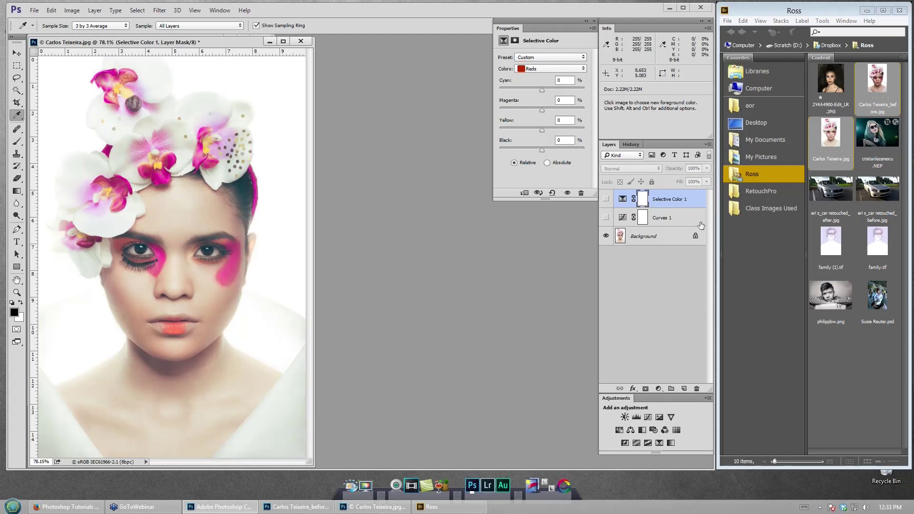
{"action": "left_click", "coordinate": [606, 199]}
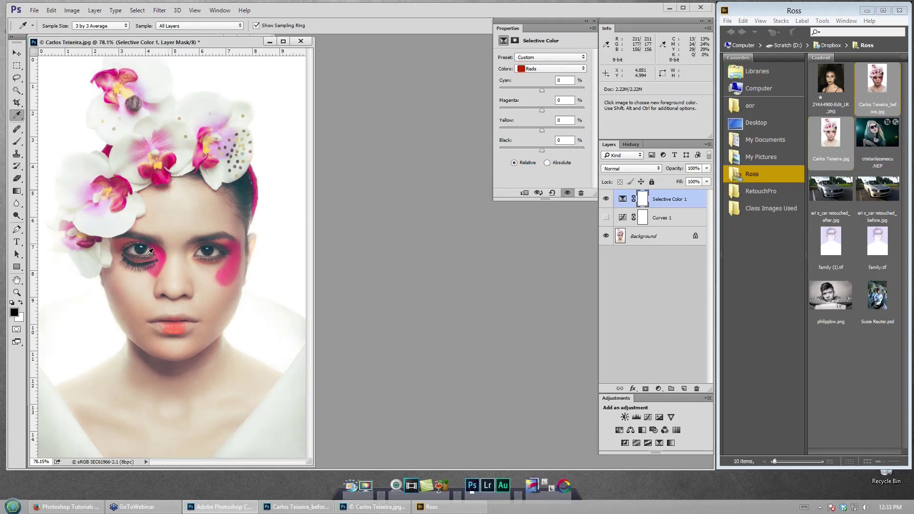
{"action": "left_click", "coordinate": [606, 218]}
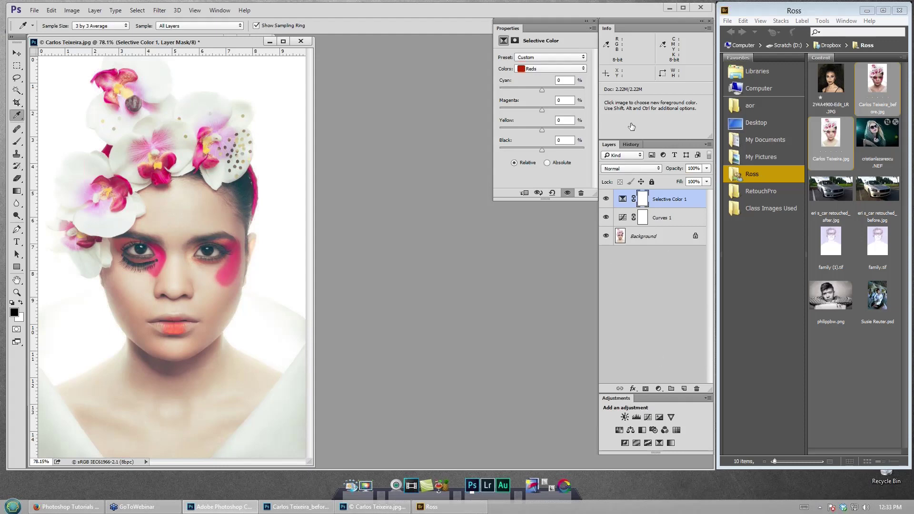
- Slightly lower the shadows of the existing Curves layer, anchor its RGB midtones at input 132, and compare with the layer hidden
{"action": "left_click", "coordinate": [662, 218]}
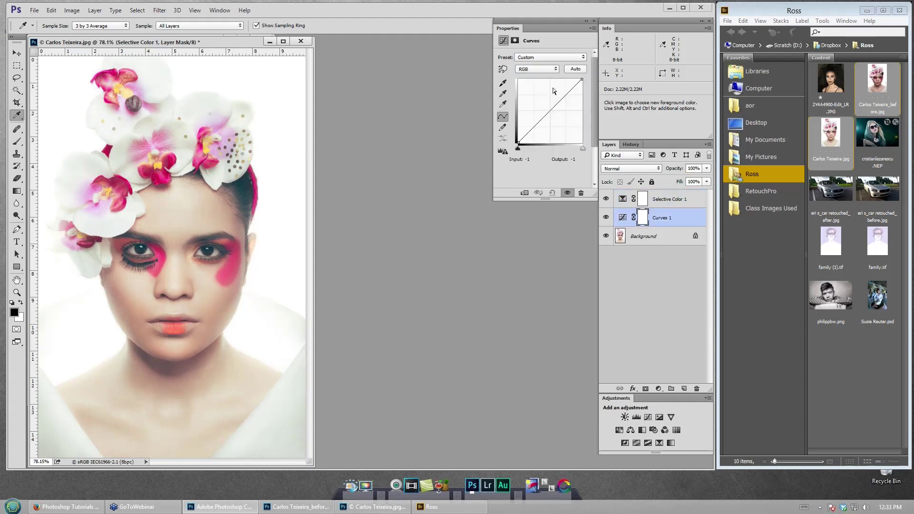
{"action": "left_click", "coordinate": [525, 135]}
{"action": "left_click_drag", "start_coordinate": [526, 135], "coordinate": [527, 137]}
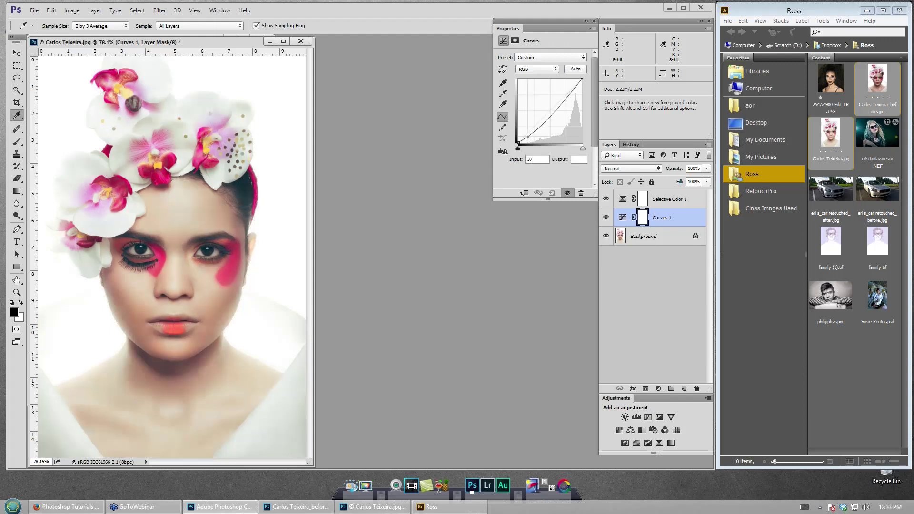
{"action": "left_click", "coordinate": [551, 110]}
{"action": "left_click_drag", "start_coordinate": [551, 110], "coordinate": [551, 111]}
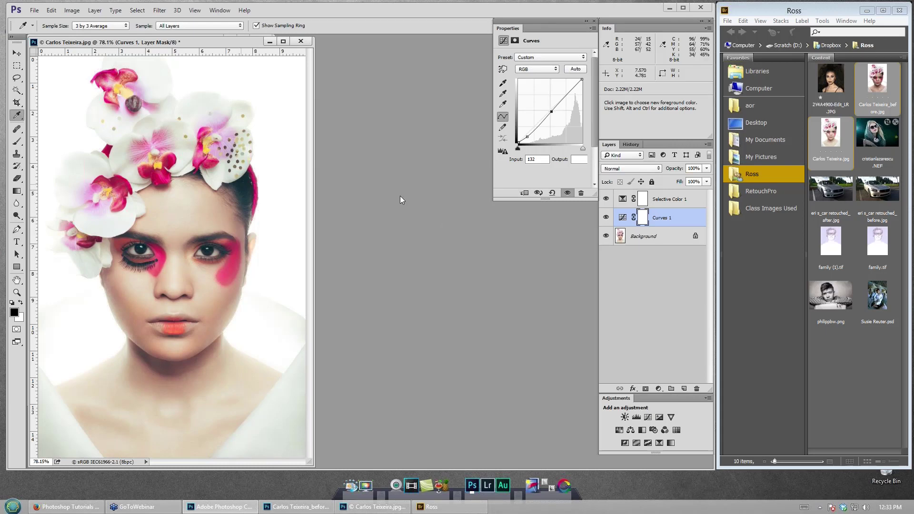
{"action": "left_click", "coordinate": [608, 218]}
{"action": "left_click", "coordinate": [607, 218]}
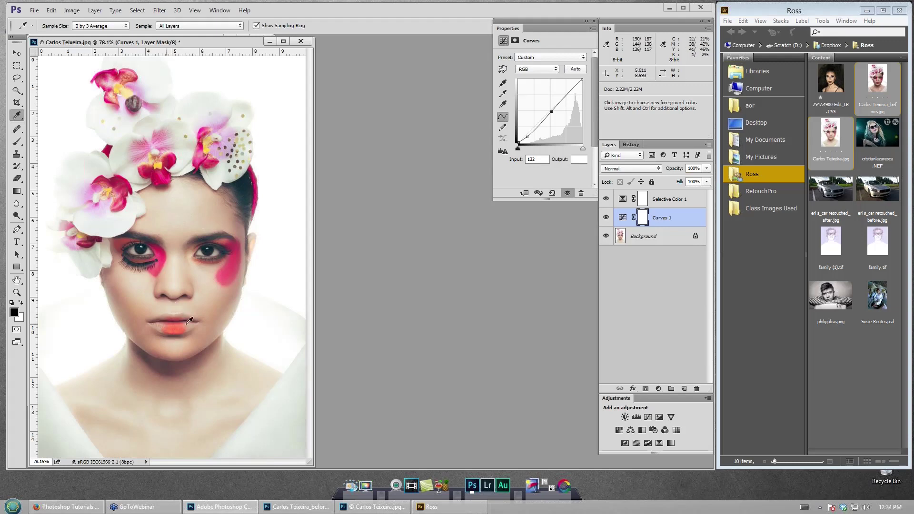
- Select both adjustment layers, and close the retouched and original portrait images
{"action": "left_click", "coordinate": [689, 199], "text": "shift"}
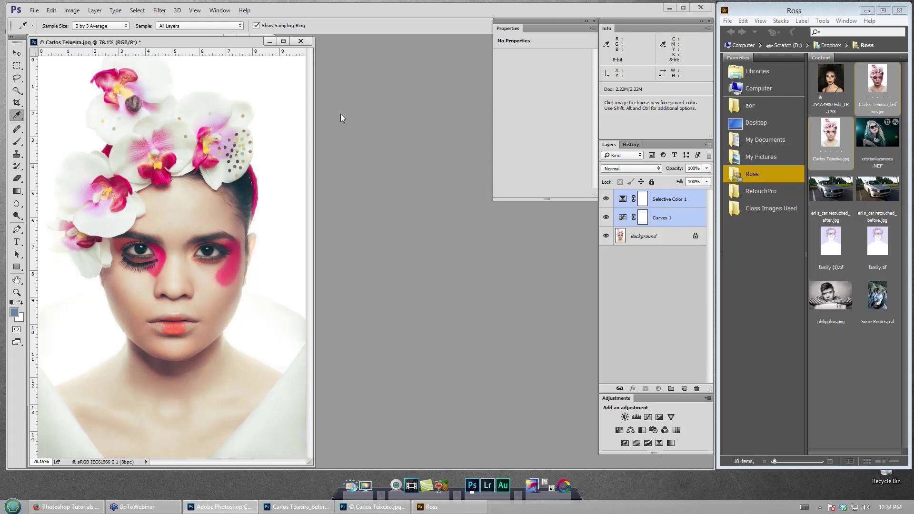
{"action": "left_click", "coordinate": [301, 41]}
{"action": "left_click", "coordinate": [359, 185]}
{"action": "key", "text": "ctrl+w"}
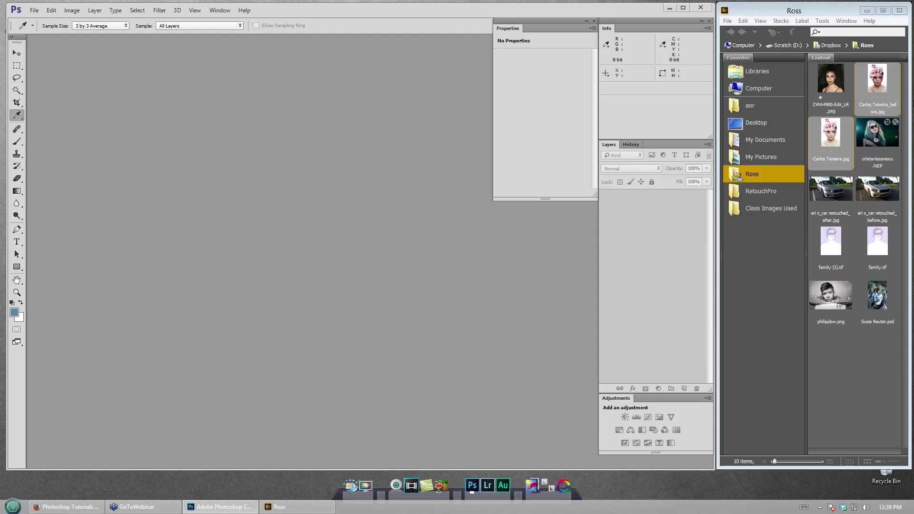
- Open the before and after images of the retouched car from Bridge in Photoshop
{"action": "left_click", "coordinate": [877, 186]}
{"action": "left_click", "coordinate": [831, 191], "text": "shift"}
{"action": "left_click_drag", "start_coordinate": [831, 191], "coordinate": [273, 241]}
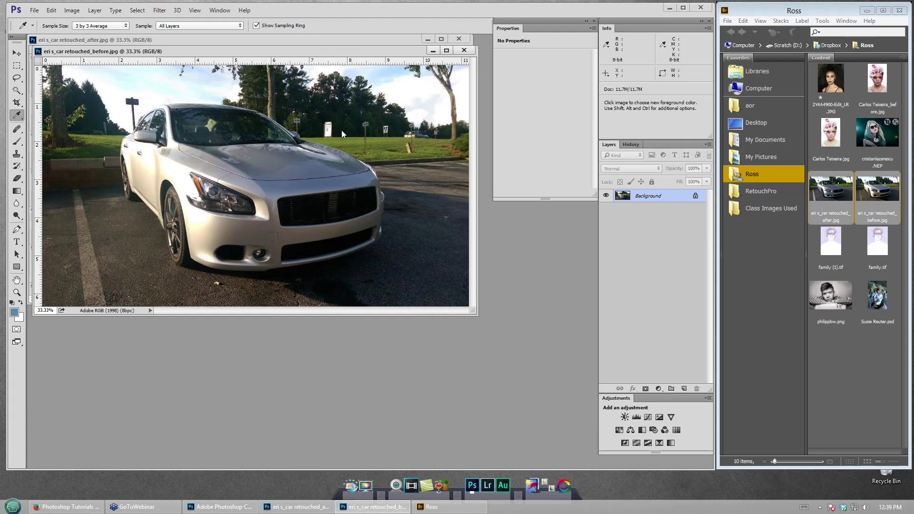
- Hide the panels and arrange the before and after car windows diagonally for comparison, with the after image in front
{"action": "left_click_drag", "start_coordinate": [260, 51], "coordinate": [413, 178]}
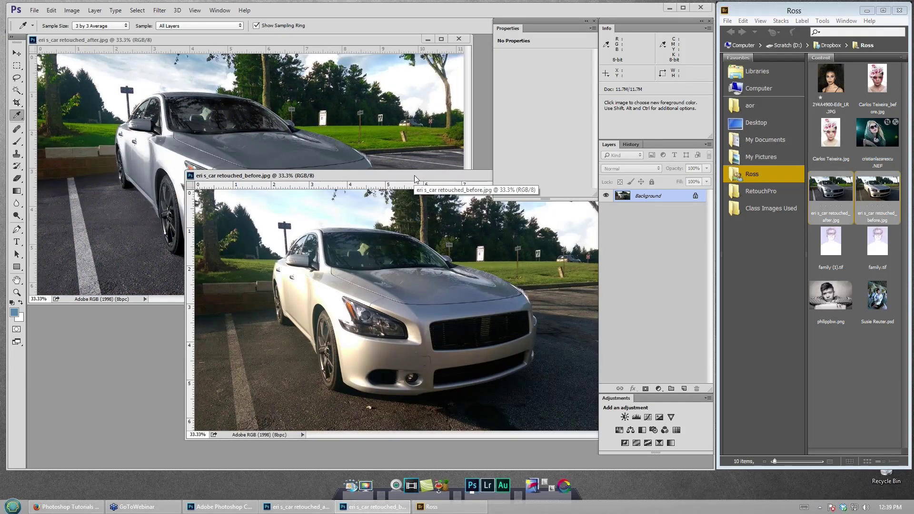
{"action": "key", "text": "Tab"}
{"action": "left_click_drag", "start_coordinate": [420, 174], "coordinate": [490, 195]}
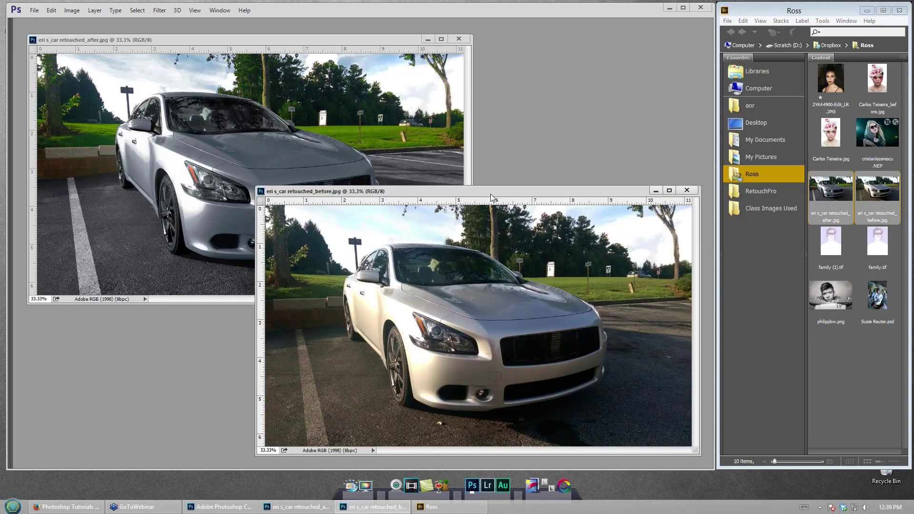
{"action": "left_click", "coordinate": [341, 38]}
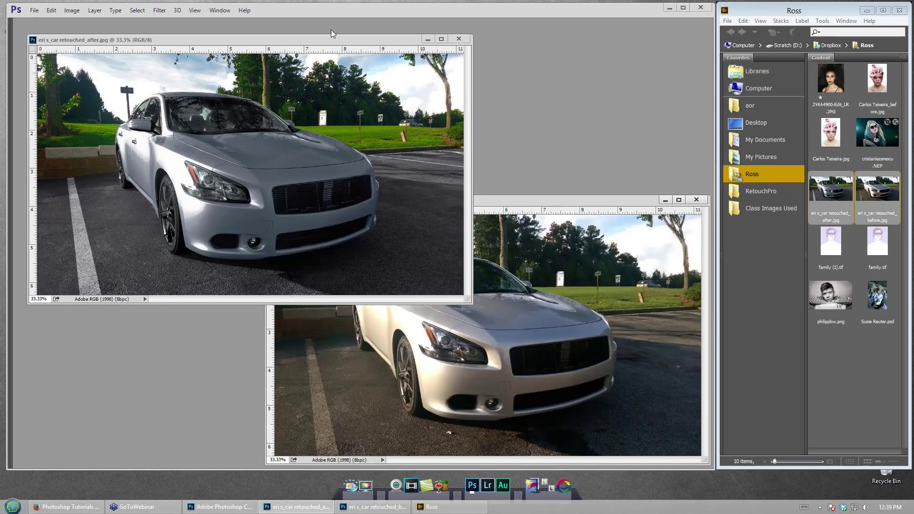
{"action": "left_click_drag", "start_coordinate": [332, 33], "coordinate": [319, 19]}
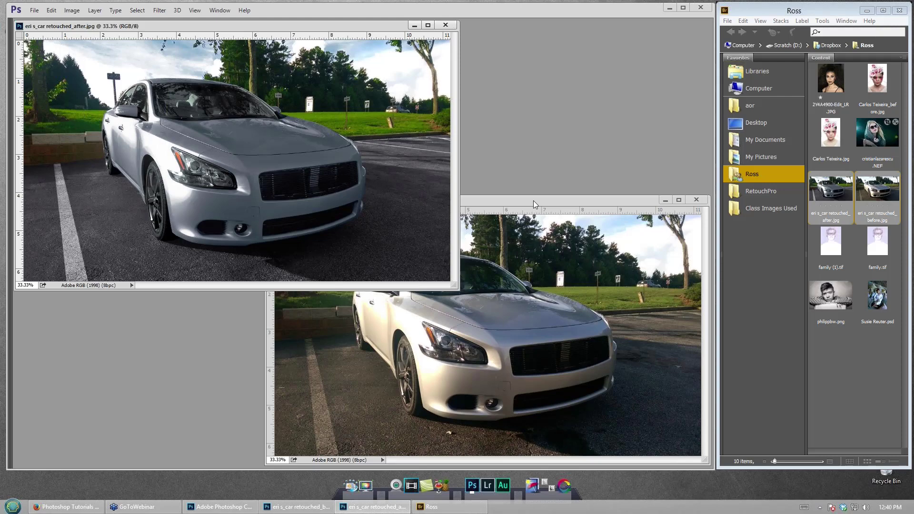
- Show the panels again and examine the highlights on the after car's front fender and door at high magnification
{"action": "key", "text": "Tab"}
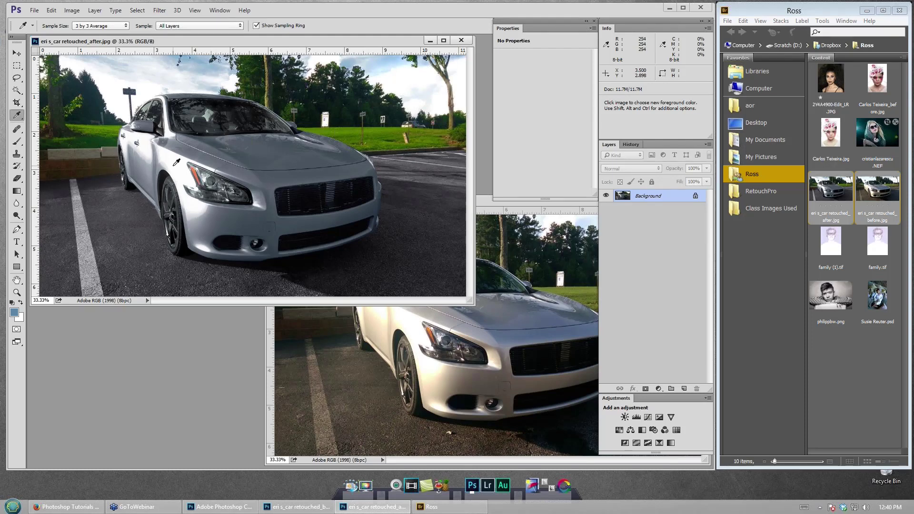
{"action": "key", "text": "ctrl+space"}
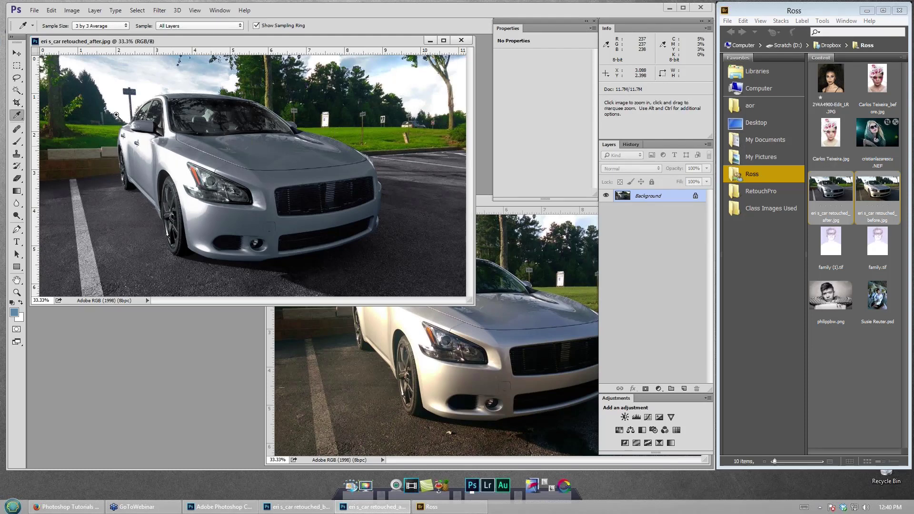
{"action": "left_click_drag", "start_coordinate": [221, 208], "coordinate": [200, 207]}
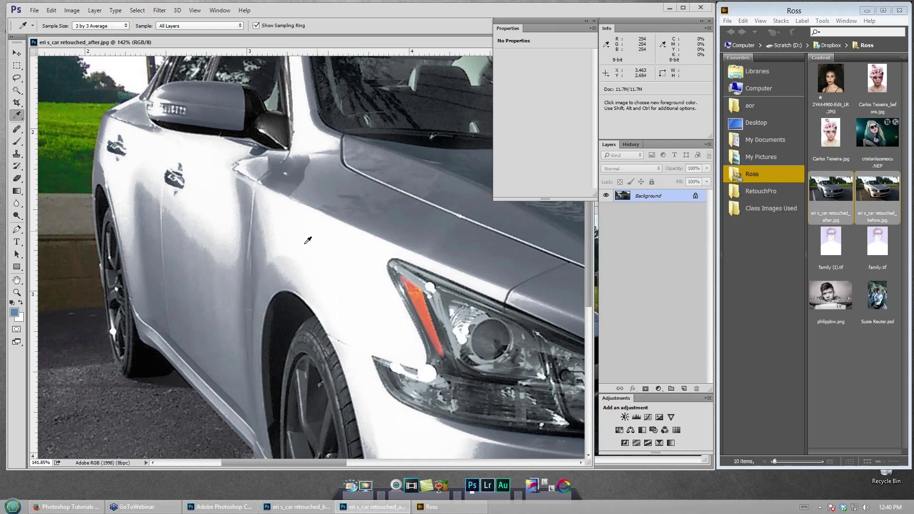
{"action": "key", "text": "ctrl+space"}
{"action": "left_click_drag", "start_coordinate": [223, 207], "coordinate": [160, 277]}
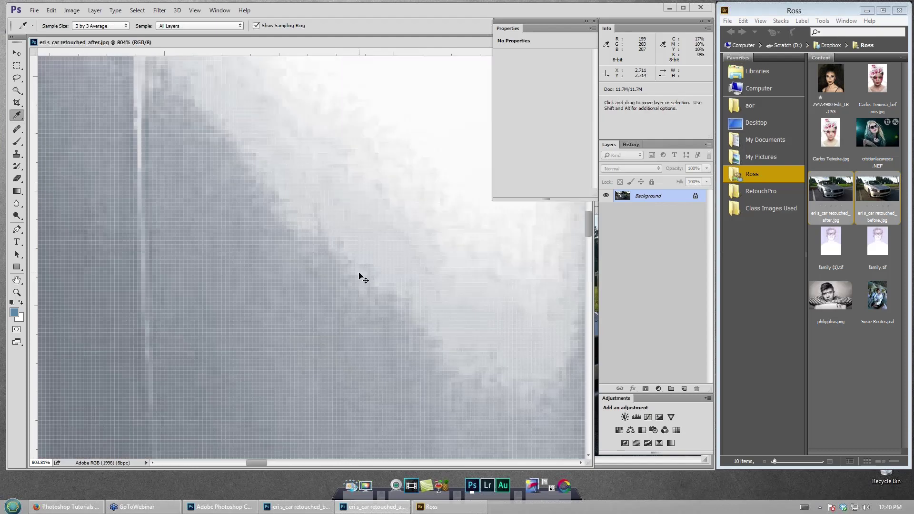
{"action": "key", "text": "ctrl+minus"}
{"action": "key", "text": "ctrl+minus"}
{"action": "key", "text": "ctrl+minus"}
{"action": "key", "text": "ctrl+minus"}
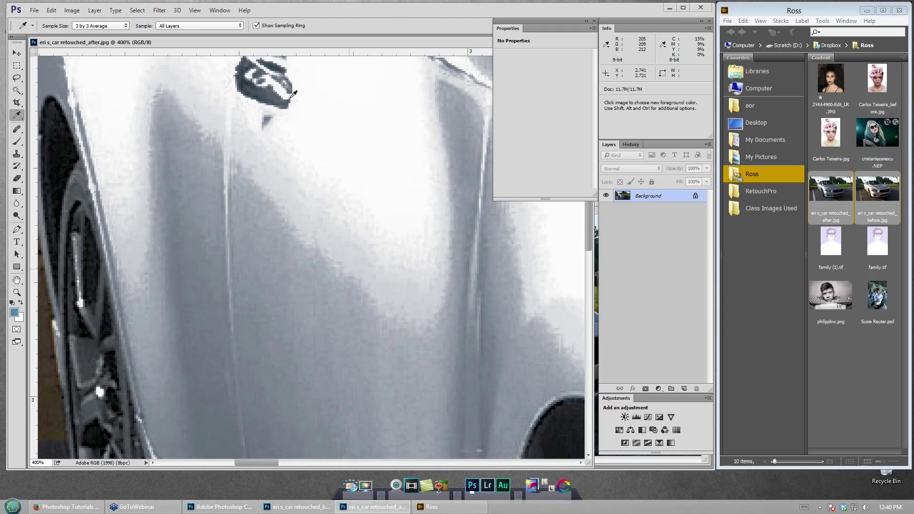
{"action": "key", "text": "ctrl"}
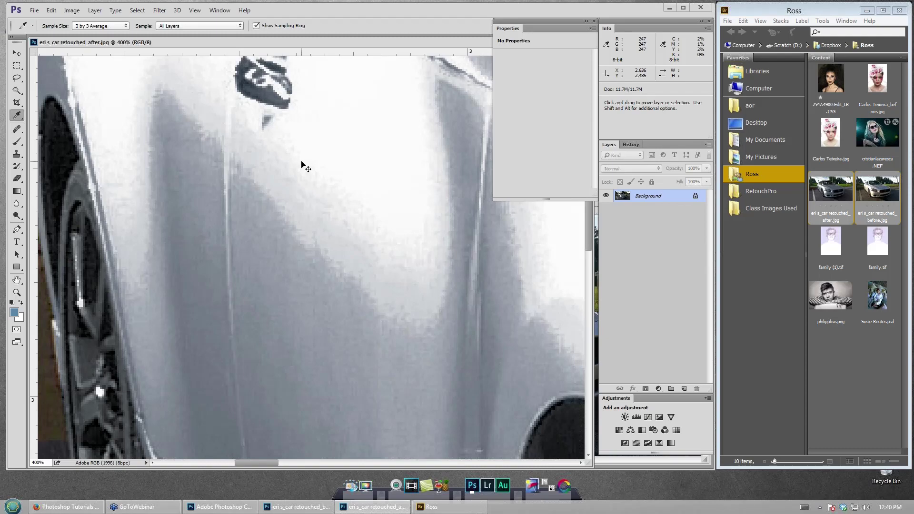
{"action": "key", "text": "ctrl+1"}
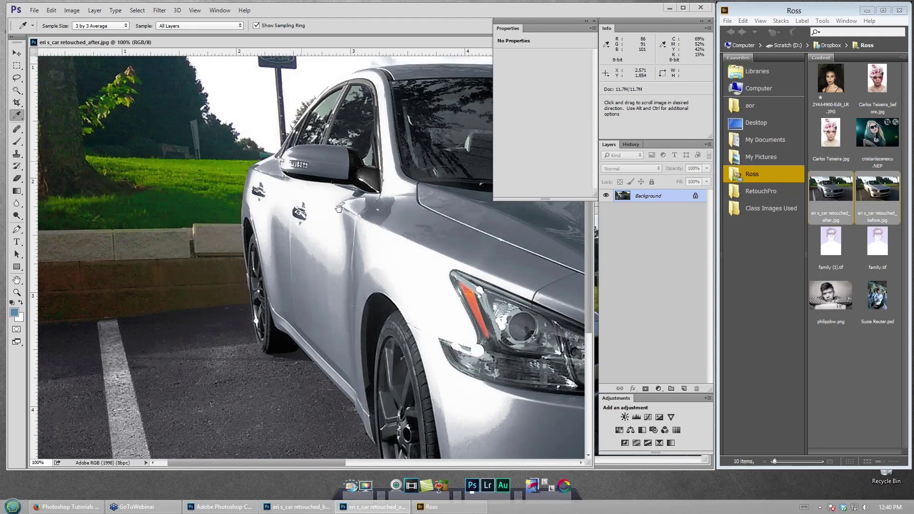
- Examine the after car's hood, headlight, grille and bumper at 100%, and fit the whole image on screen
{"action": "left_click_drag", "start_coordinate": [325, 282], "coordinate": [110, 339]}
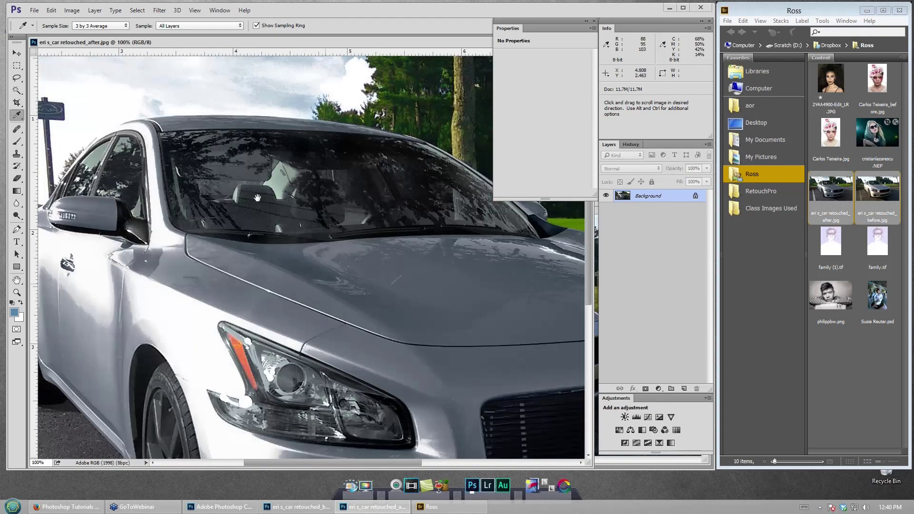
{"action": "left_click_drag", "start_coordinate": [433, 357], "coordinate": [231, 185]}
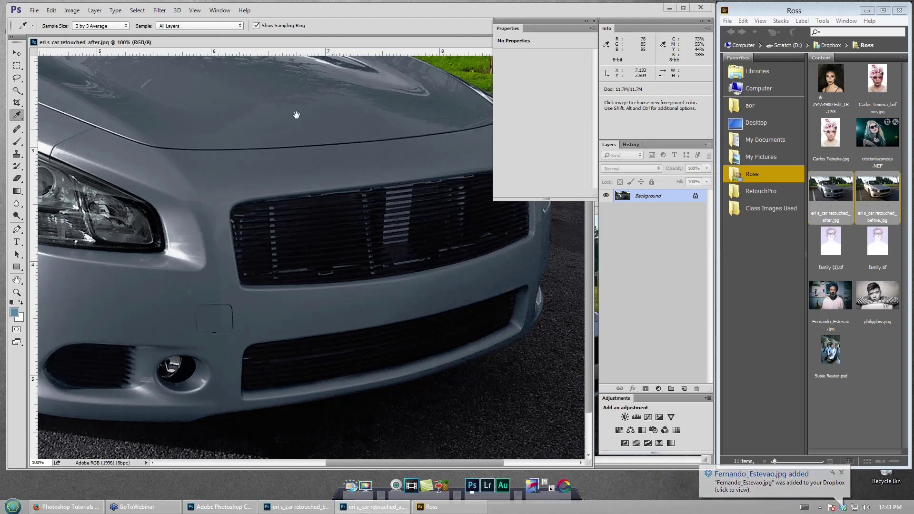
{"action": "left_click_drag", "start_coordinate": [209, 200], "coordinate": [303, 373]}
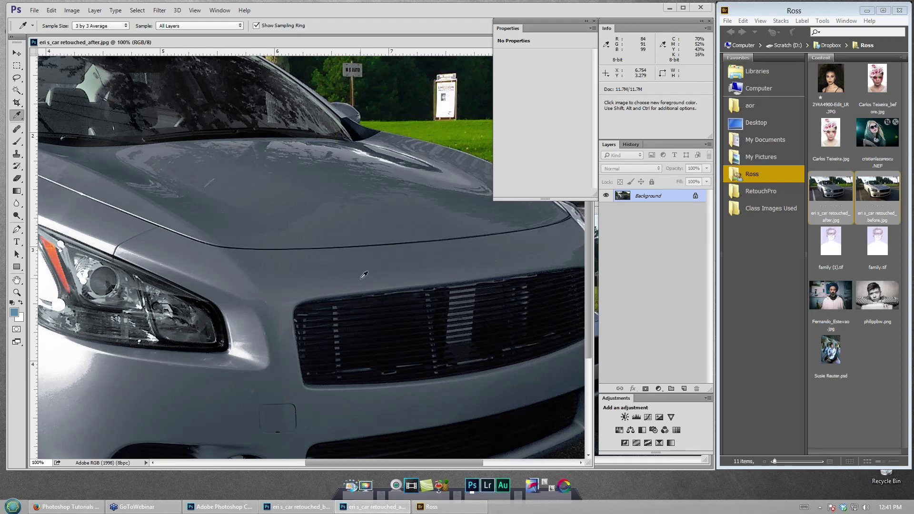
{"action": "key", "text": "ctrl"}
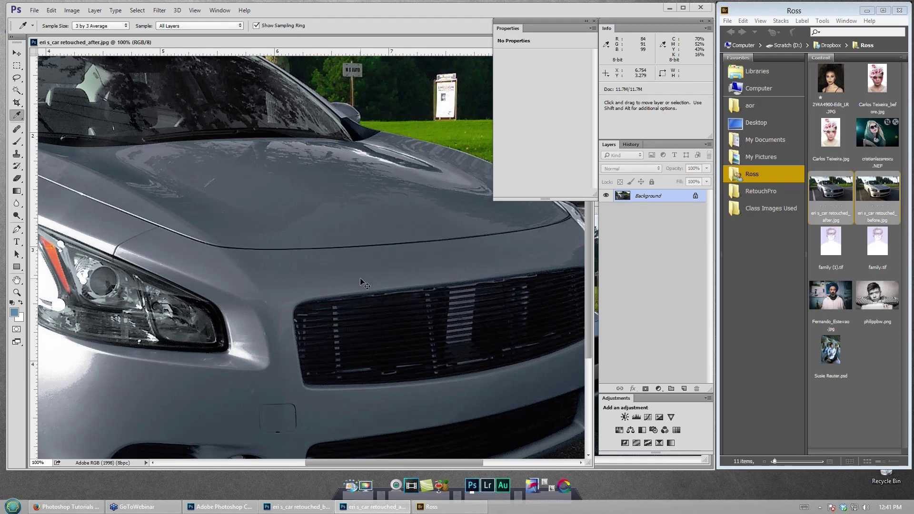
{"action": "key", "text": "ctrl+0"}
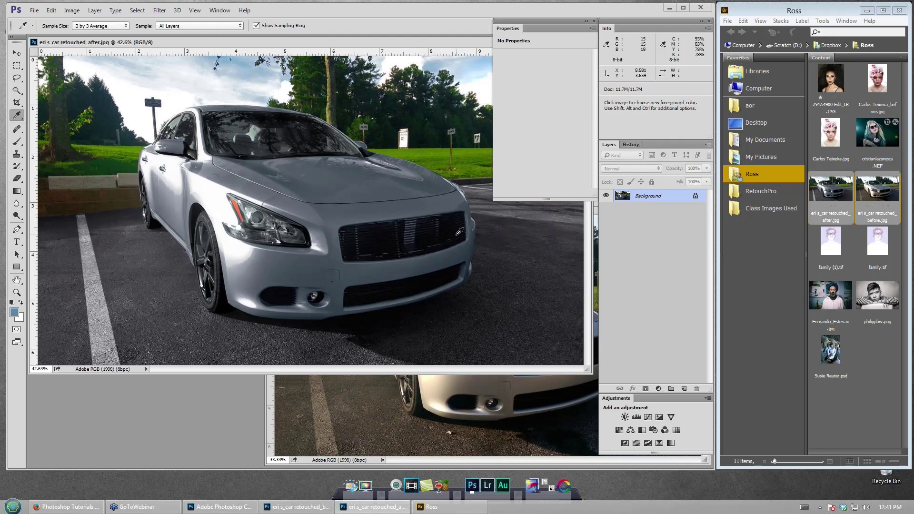
- Add a Curves adjustment layer to the after car image, try raising the RGB midtones, and remove the curve point
{"action": "left_click", "coordinate": [648, 418]}
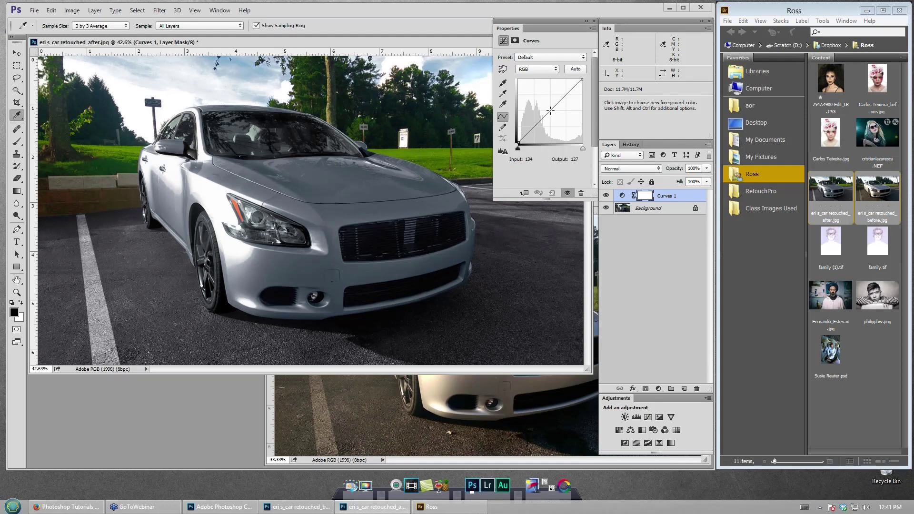
{"action": "left_click", "coordinate": [551, 95]}
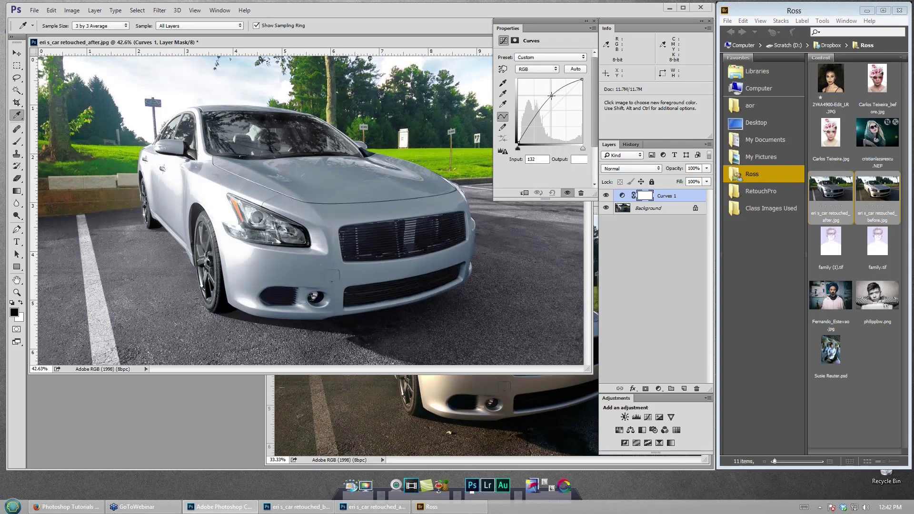
{"action": "left_click_drag", "start_coordinate": [552, 129], "coordinate": [564, 151]}
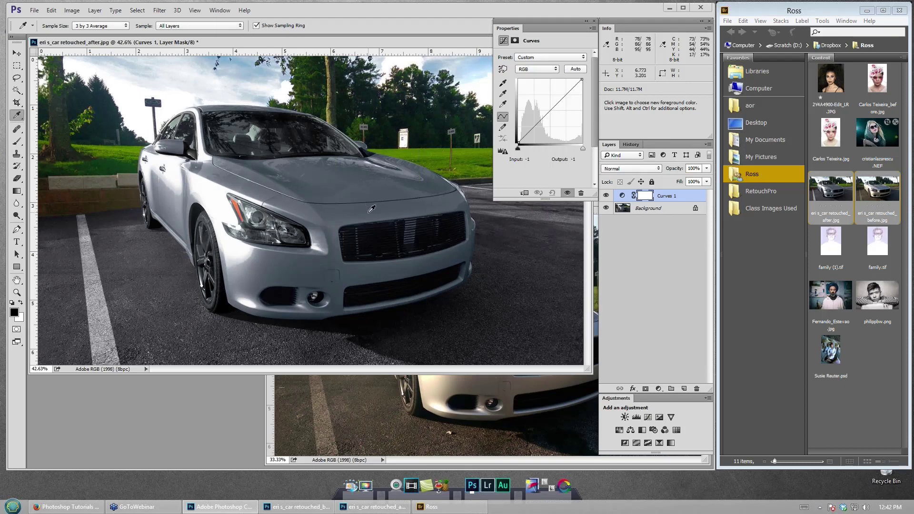
- With the Curves on-image adjustment, raise the midtones sampled on the car's hood at input 84 and hold down the grille shadows at input 13
{"action": "left_click", "coordinate": [503, 70]}
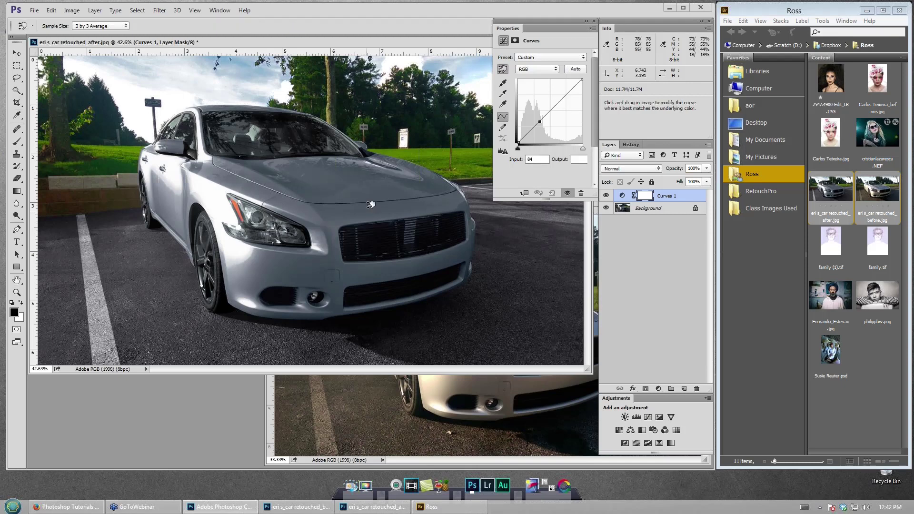
{"action": "left_click_drag", "start_coordinate": [370, 204], "coordinate": [370, 186]}
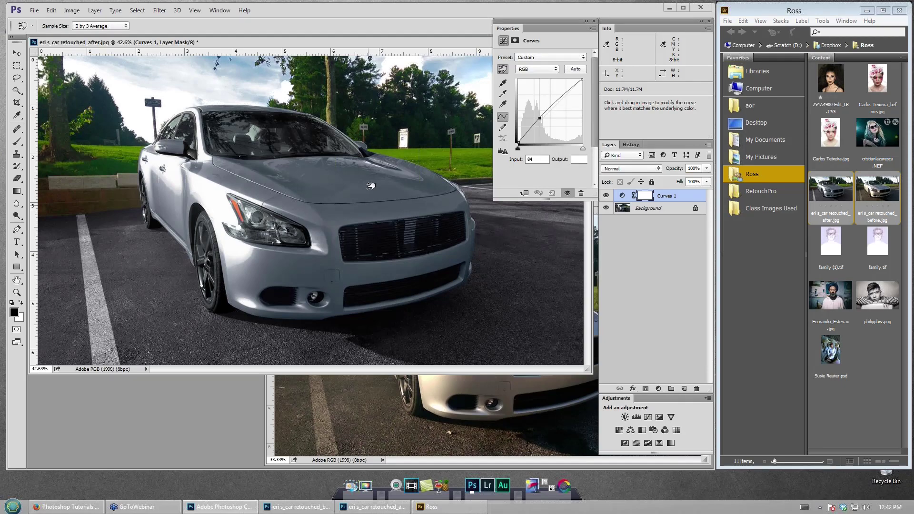
{"action": "mouse_move", "coordinate": [370, 186]}
{"action": "left_mouse_down"}
{"action": "mouse_move", "coordinate": [369, 167]}
{"action": "mouse_move", "coordinate": [367, 224]}
{"action": "mouse_move", "coordinate": [364, 202]}
{"action": "left_mouse_up"}
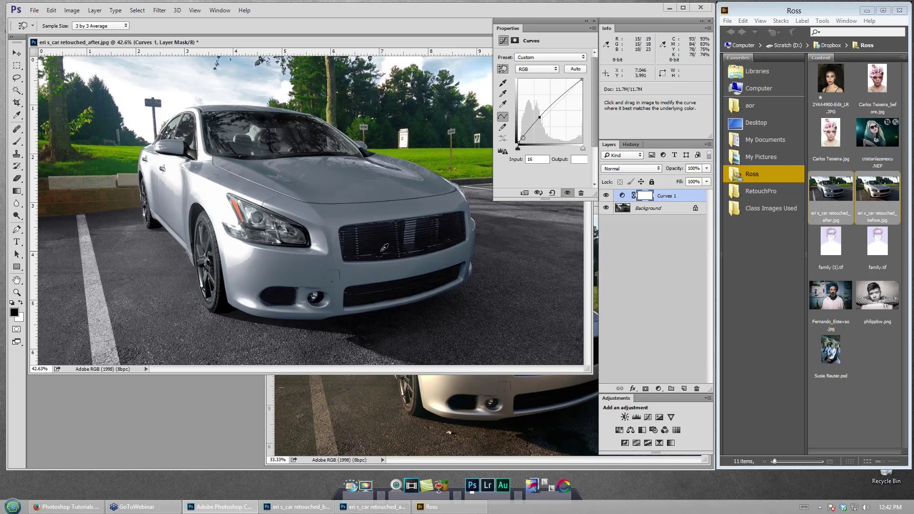
{"action": "left_click_drag", "start_coordinate": [385, 257], "coordinate": [384, 247]}
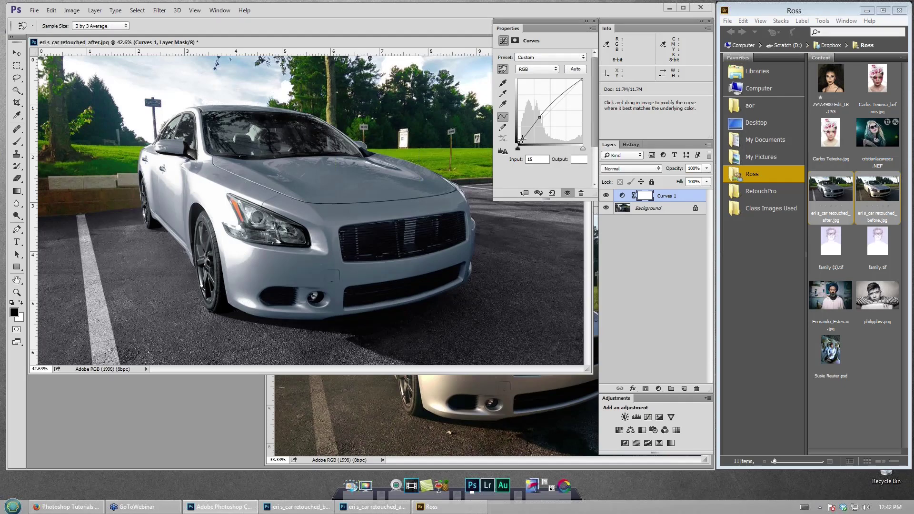
{"action": "left_click_drag", "start_coordinate": [522, 140], "coordinate": [521, 139]}
- Compare the car image with the Curves adjustment layer hidden and shown
{"action": "left_click", "coordinate": [608, 196]}
{"action": "left_click", "coordinate": [608, 196]}
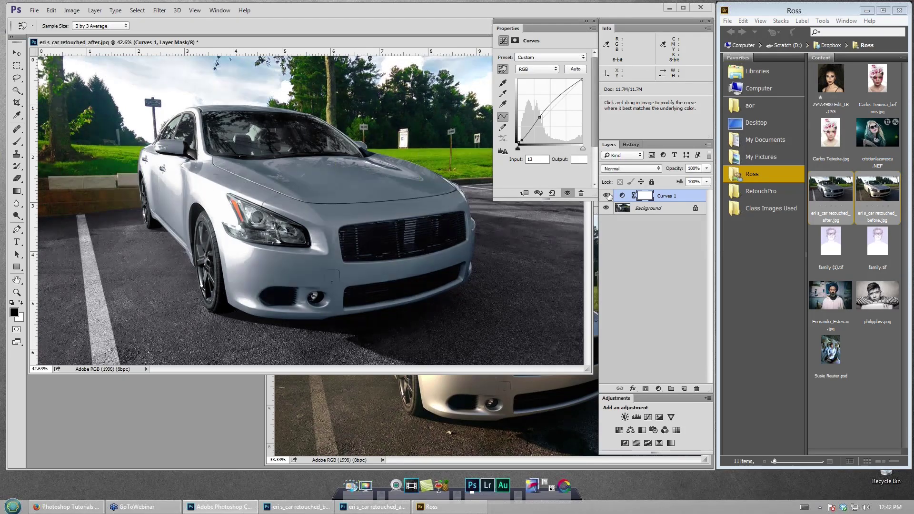
{"action": "left_click", "coordinate": [607, 196]}
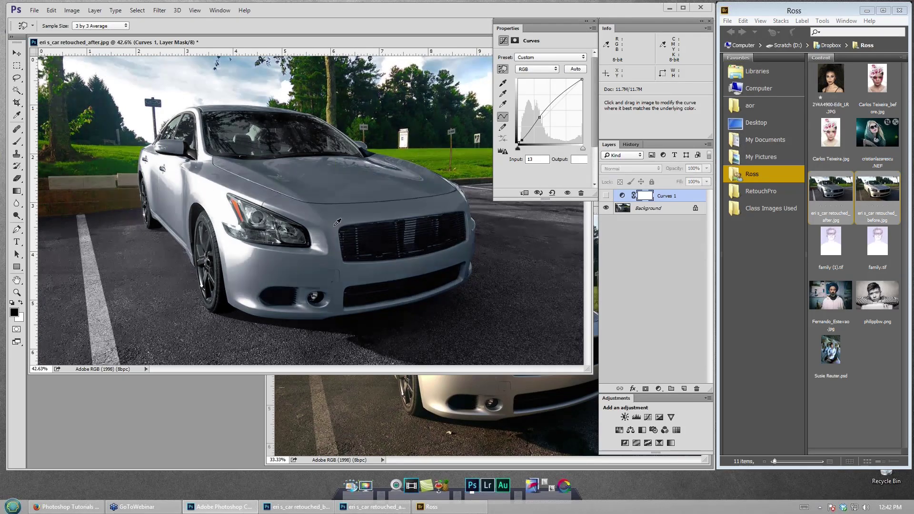
{"action": "left_click", "coordinate": [606, 196]}
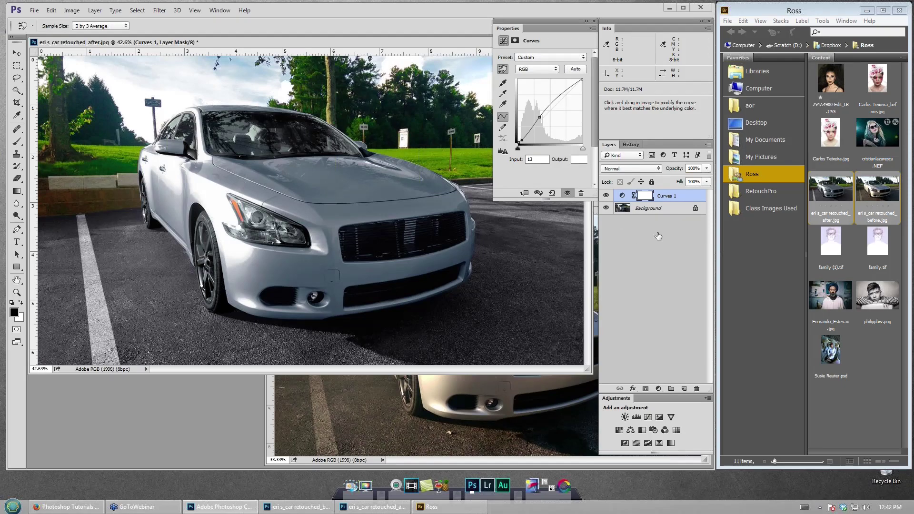
- Collapse the adjustment properties and convert the Background layer to a smart object
{"action": "left_click", "coordinate": [652, 208]}
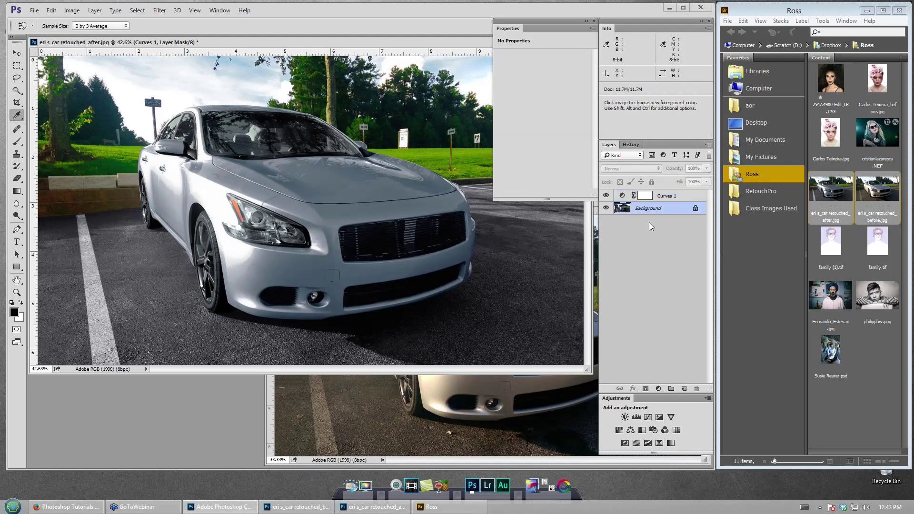
{"action": "double_click", "coordinate": [508, 29]}
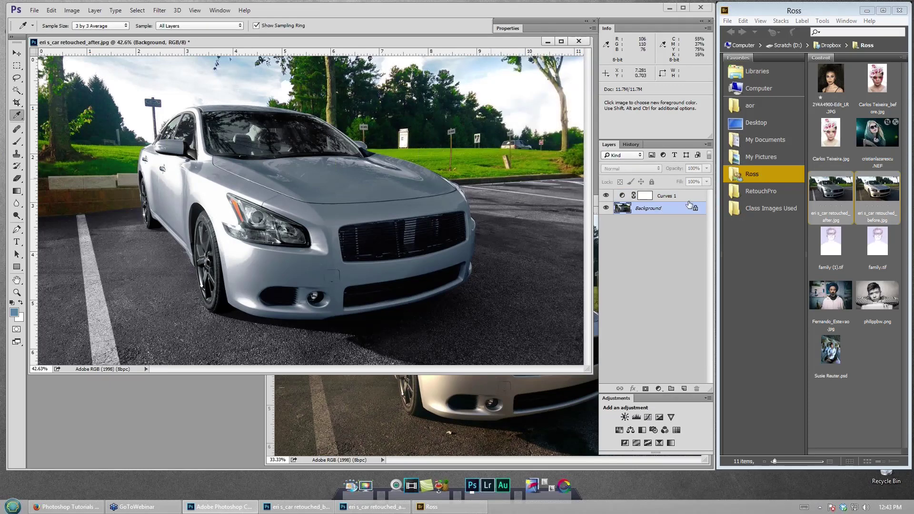
{"action": "right_click", "coordinate": [648, 211]}
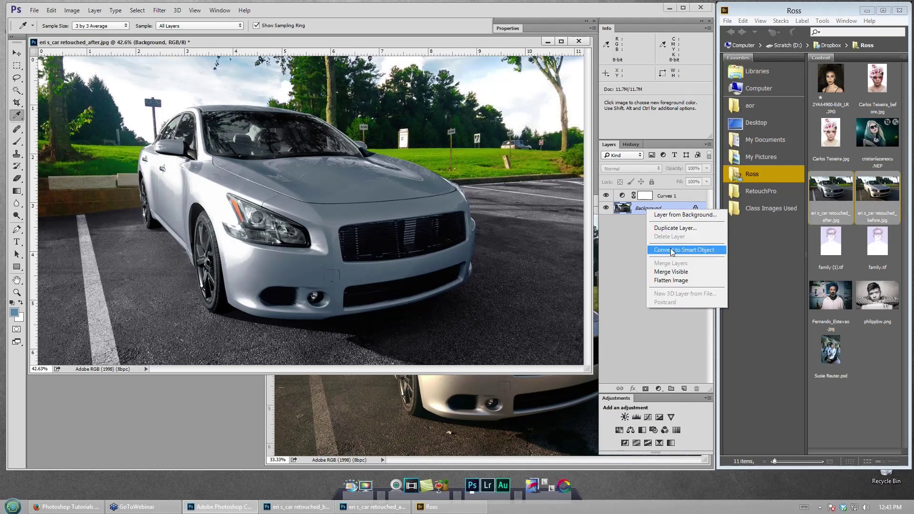
{"action": "left_click", "coordinate": [672, 250]}
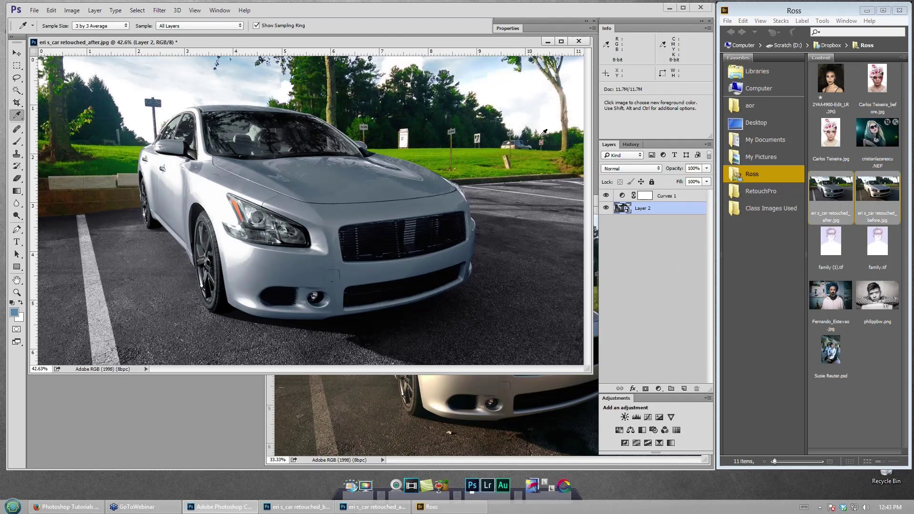
- Apply the Camera Raw Filter to the smart object with Clarity +89, and compare the image with the filter off and on
{"action": "left_click", "coordinate": [160, 11]}
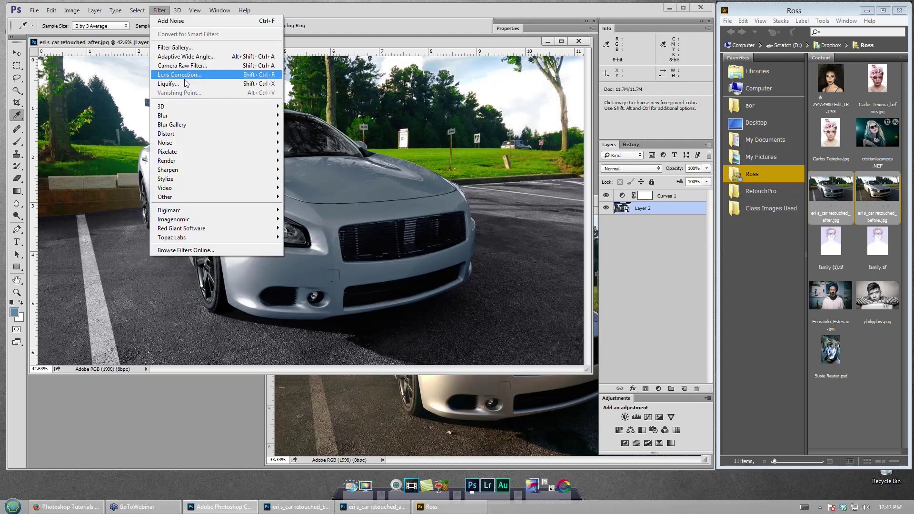
{"action": "left_click", "coordinate": [209, 65]}
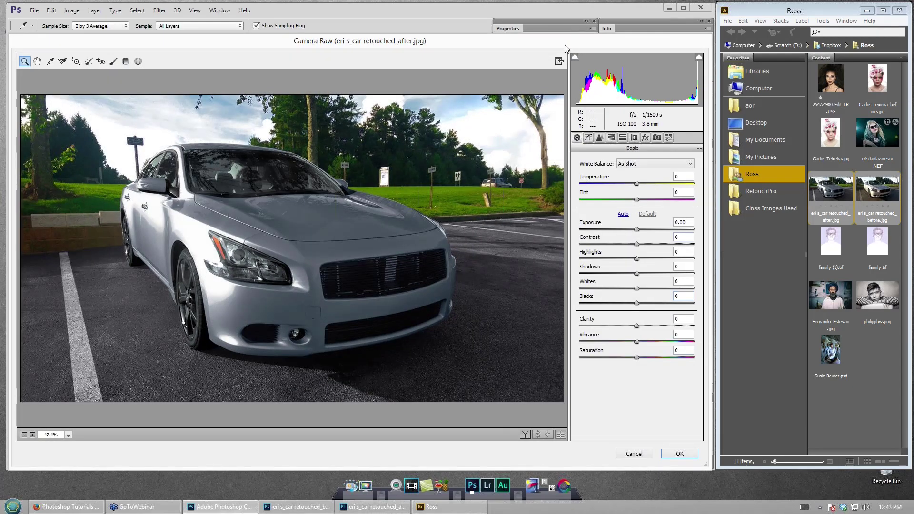
{"action": "left_click_drag", "start_coordinate": [572, 46], "coordinate": [450, 45]}
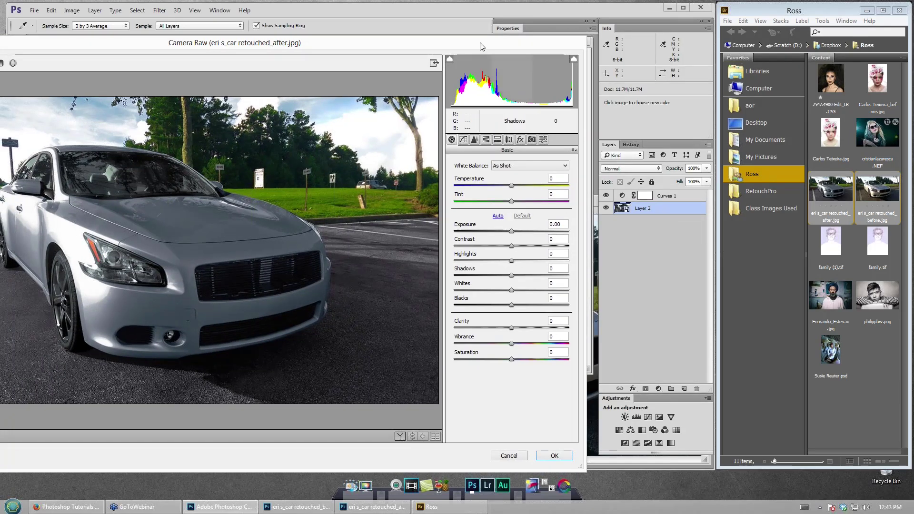
{"action": "left_click_drag", "start_coordinate": [572, 30], "coordinate": [646, 20]}
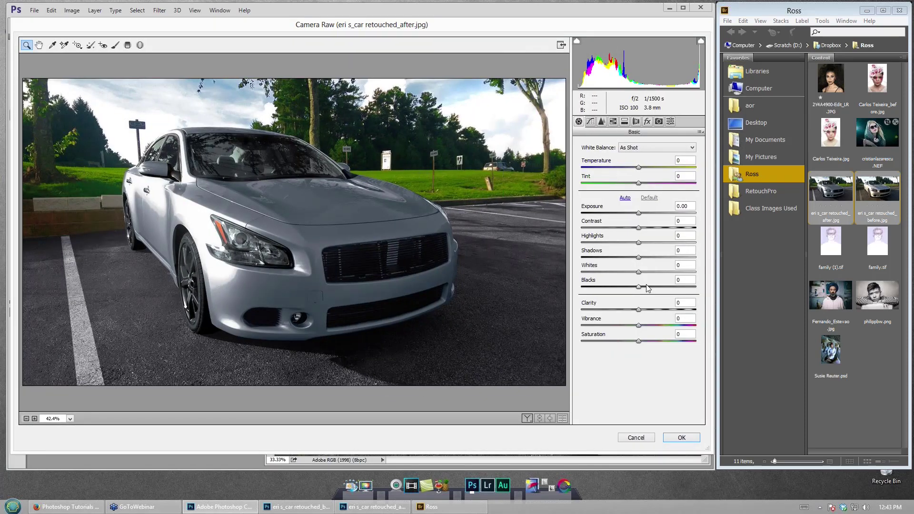
{"action": "left_click", "coordinate": [638, 312]}
{"action": "left_click", "coordinate": [679, 310]}
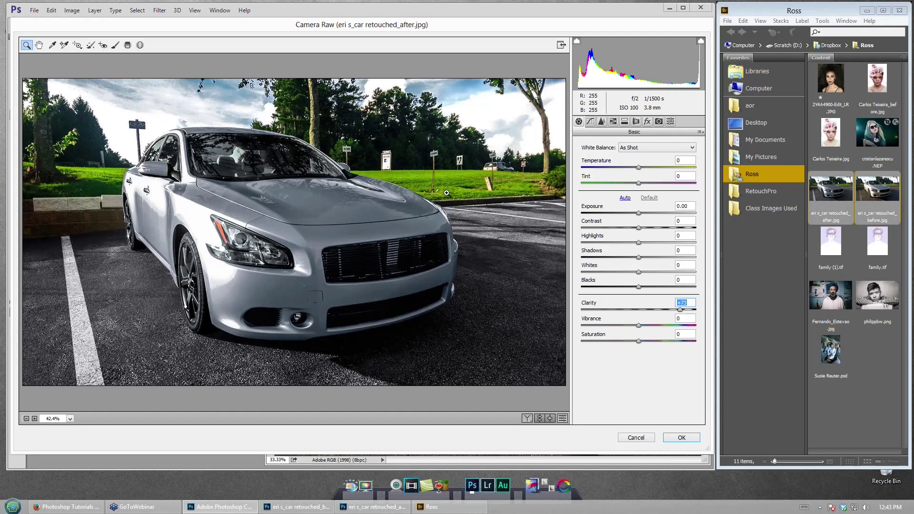
{"action": "left_click", "coordinate": [690, 310]}
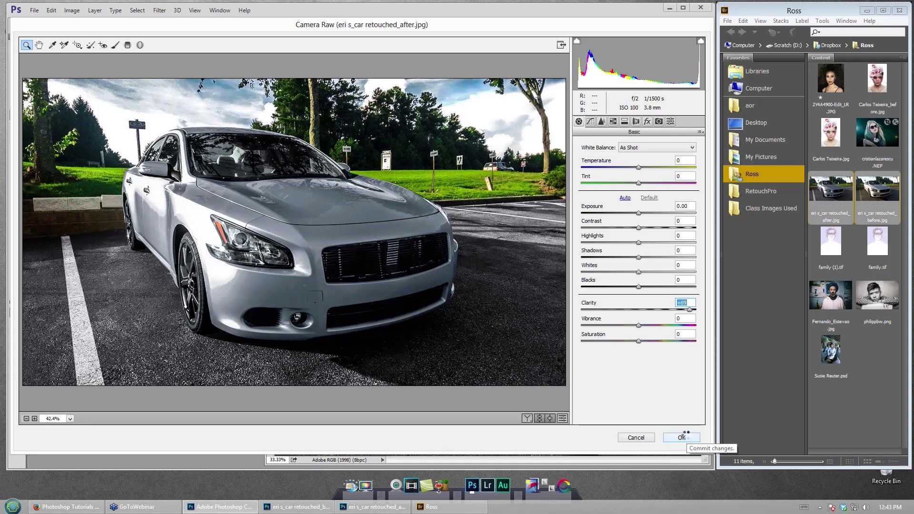
{"action": "left_click", "coordinate": [682, 438]}
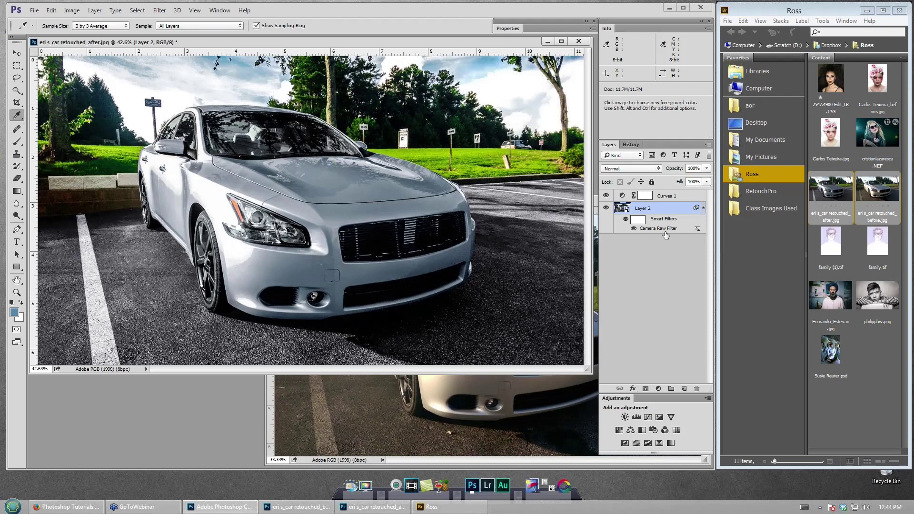
{"action": "left_click", "coordinate": [634, 230]}
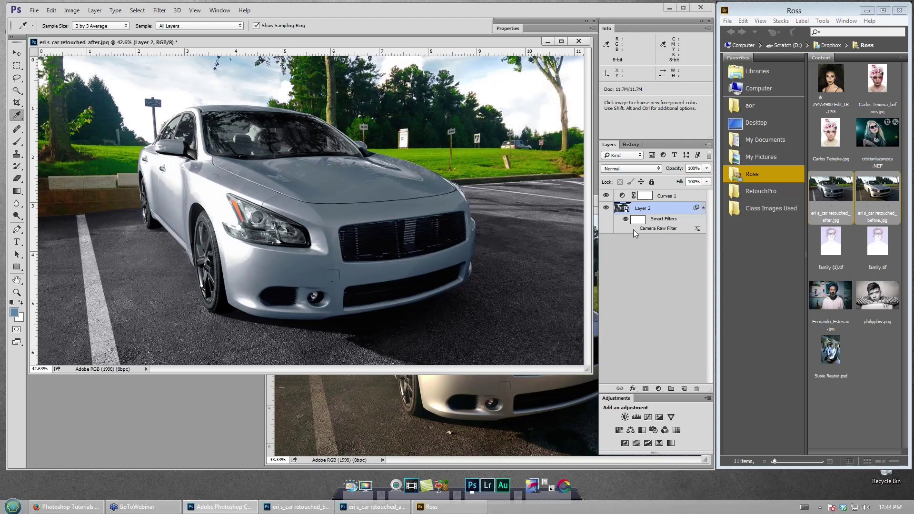
{"action": "left_click", "coordinate": [634, 230]}
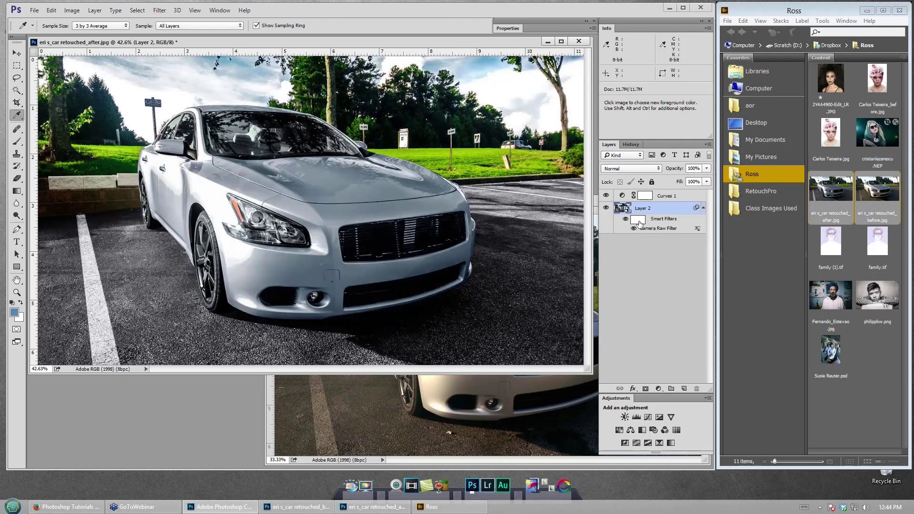
- Paint black with a 400 px brush on the smart filter mask over the sky, trees, grass and asphalt surrounding the car
{"action": "left_click", "coordinate": [639, 222]}
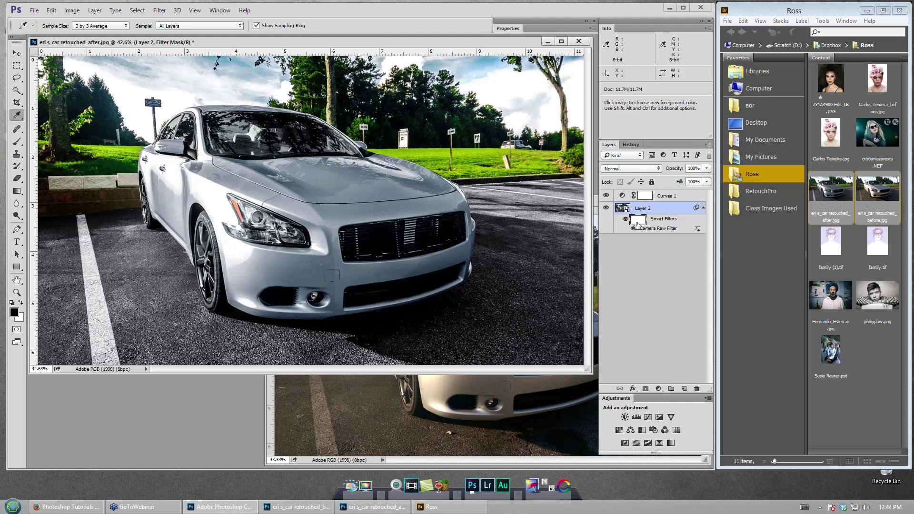
{"action": "left_click", "coordinate": [646, 198]}
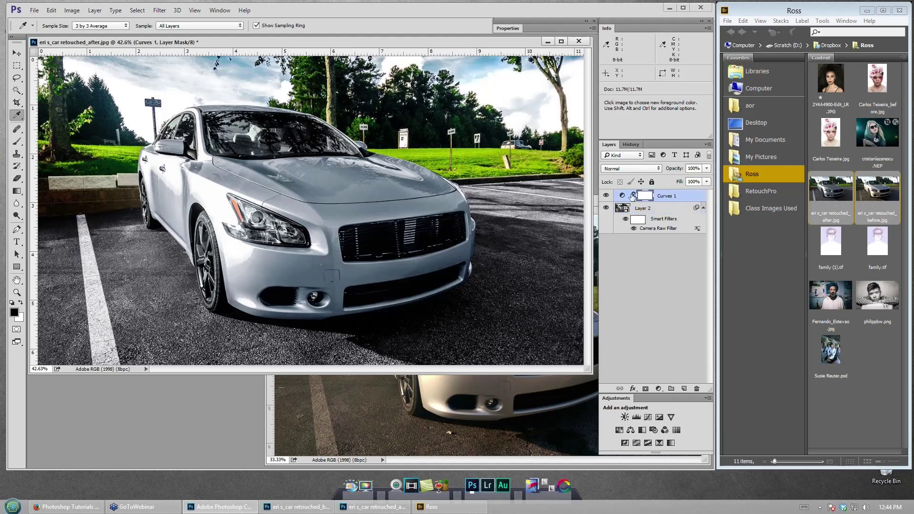
{"action": "left_click", "coordinate": [639, 220]}
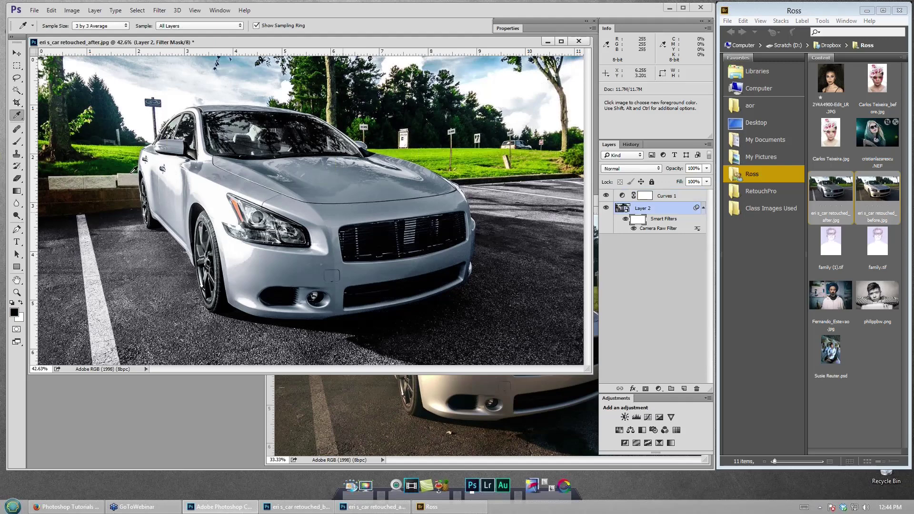
{"action": "left_click", "coordinate": [17, 141]}
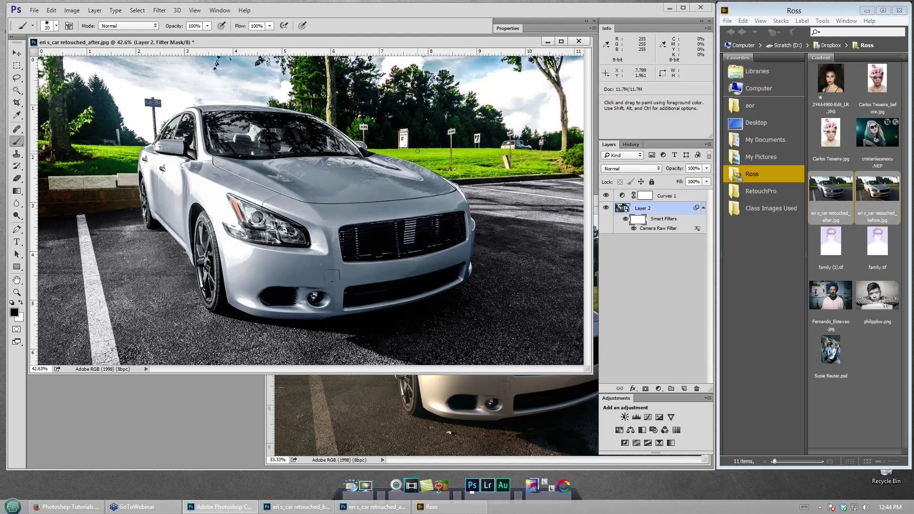
{"action": "key", "text": "bracketright"}
{"action": "key", "text": "bracketright"}
{"action": "key", "text": "bracketright"}
{"action": "key", "text": "bracketright"}
{"action": "key", "text": "bracketright"}
{"action": "key", "text": "bracketright"}
{"action": "key", "text": "bracketright"}
{"action": "key", "text": "bracketright"}
{"action": "key", "text": "bracketright"}
{"action": "key", "text": "bracketright"}
{"action": "key", "text": "bracketright"}
{"action": "key", "text": "bracketright"}
{"action": "key", "text": "bracketright"}
{"action": "key", "text": "bracketright"}
{"action": "key", "text": "bracketright"}
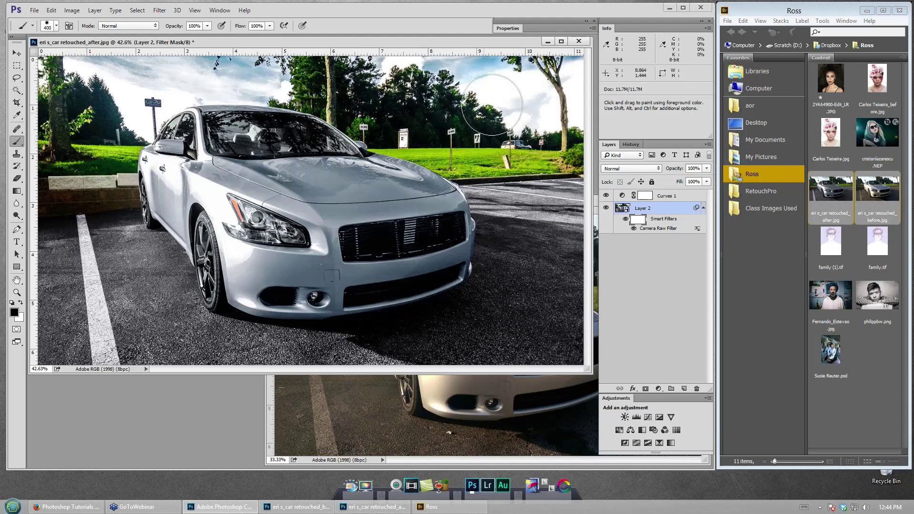
{"action": "left_click_drag", "start_coordinate": [524, 92], "coordinate": [381, 71]}
{"action": "left_click_drag", "start_coordinate": [512, 159], "coordinate": [520, 245]}
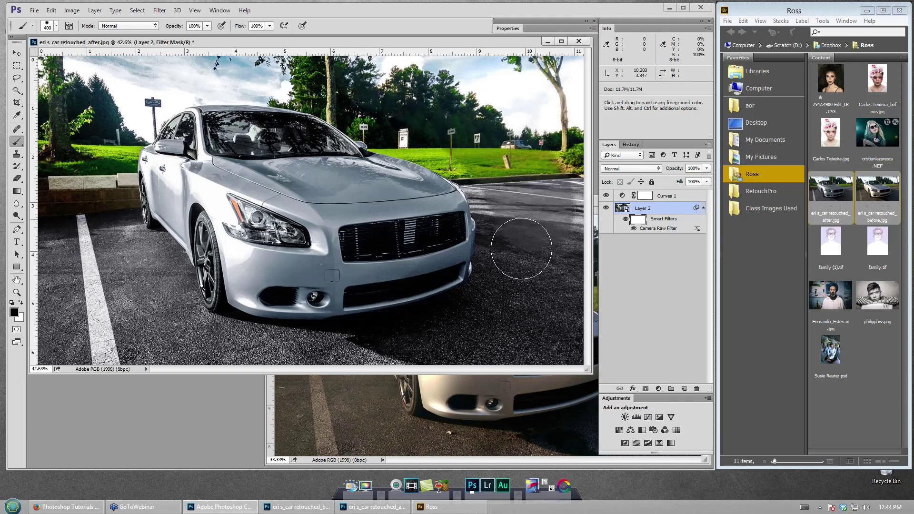
{"action": "mouse_move", "coordinate": [512, 307]}
{"action": "left_mouse_down"}
{"action": "mouse_move", "coordinate": [416, 360]}
{"action": "mouse_move", "coordinate": [547, 320]}
{"action": "mouse_move", "coordinate": [521, 210]}
{"action": "mouse_move", "coordinate": [491, 190]}
{"action": "left_mouse_up"}
{"action": "mouse_move", "coordinate": [456, 117]}
{"action": "left_mouse_down"}
{"action": "mouse_move", "coordinate": [398, 113]}
{"action": "mouse_move", "coordinate": [449, 131]}
{"action": "mouse_move", "coordinate": [323, 70]}
{"action": "mouse_move", "coordinate": [221, 61]}
{"action": "mouse_move", "coordinate": [55, 92]}
{"action": "mouse_move", "coordinate": [101, 365]}
{"action": "mouse_move", "coordinate": [53, 258]}
{"action": "mouse_move", "coordinate": [60, 154]}
{"action": "mouse_move", "coordinate": [98, 115]}
{"action": "mouse_move", "coordinate": [130, 278]}
{"action": "mouse_move", "coordinate": [154, 277]}
{"action": "mouse_move", "coordinate": [222, 356]}
{"action": "mouse_move", "coordinate": [339, 369]}
{"action": "mouse_move", "coordinate": [60, 368]}
{"action": "mouse_move", "coordinate": [146, 348]}
{"action": "left_mouse_up"}
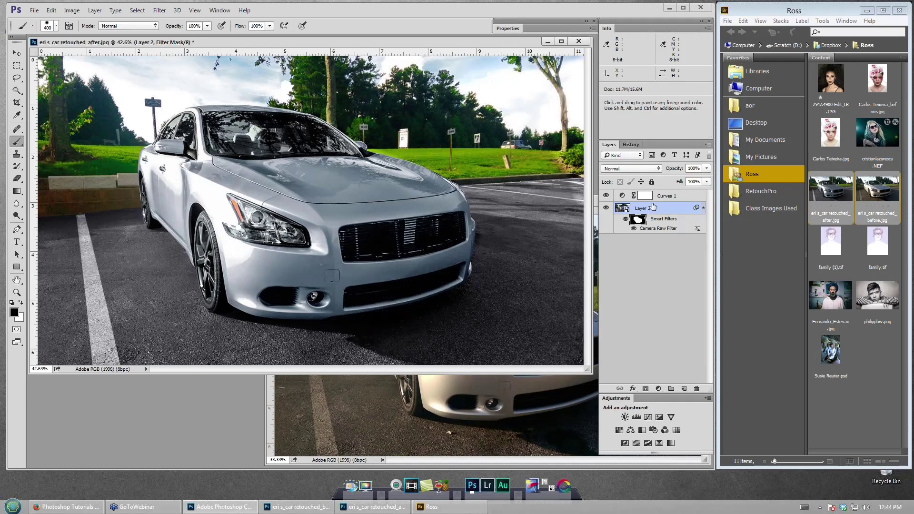
- Reopen the smart object's Camera Raw Filter settings to review them, and close them without changes
{"action": "double_click", "coordinate": [672, 229]}
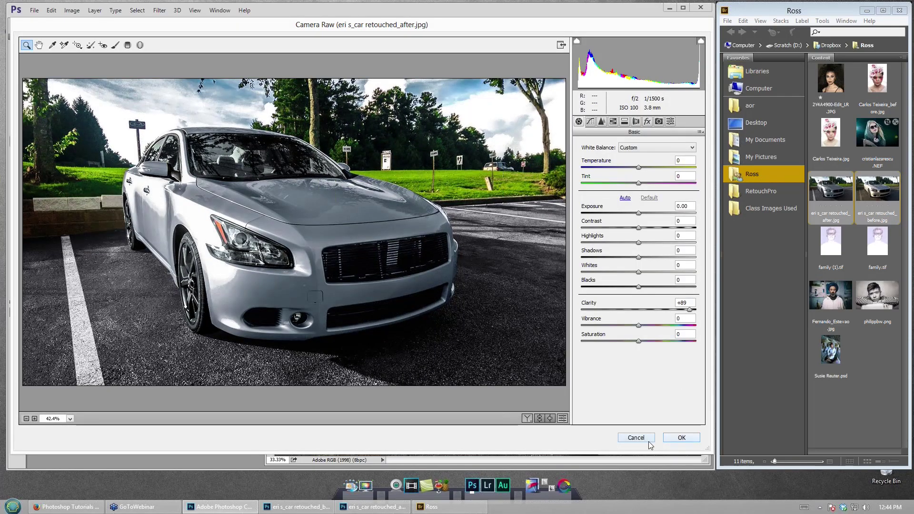
{"action": "left_click", "coordinate": [649, 442]}
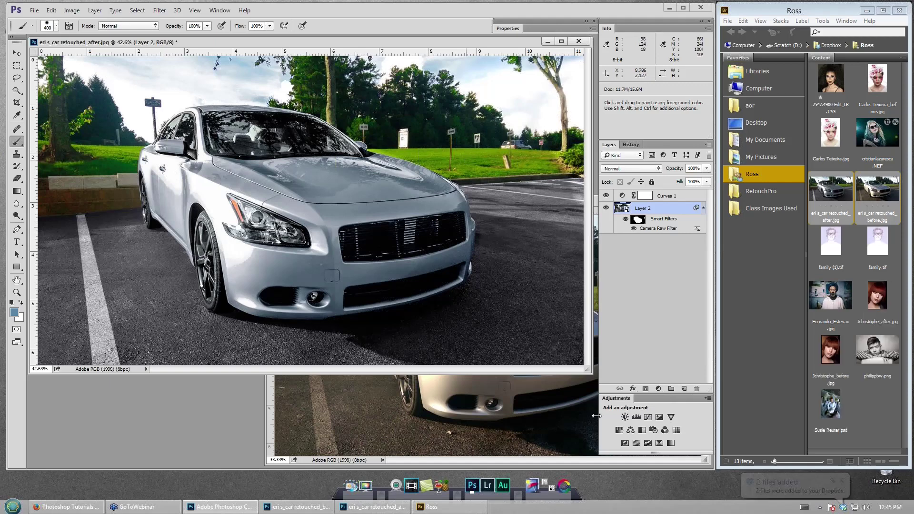
- Add a Selective Color adjustment layer above the smart object, setting Greens to Cyan -36% and Yellow -74%
{"action": "left_click", "coordinate": [660, 443]}
{"action": "left_click", "coordinate": [541, 70]}
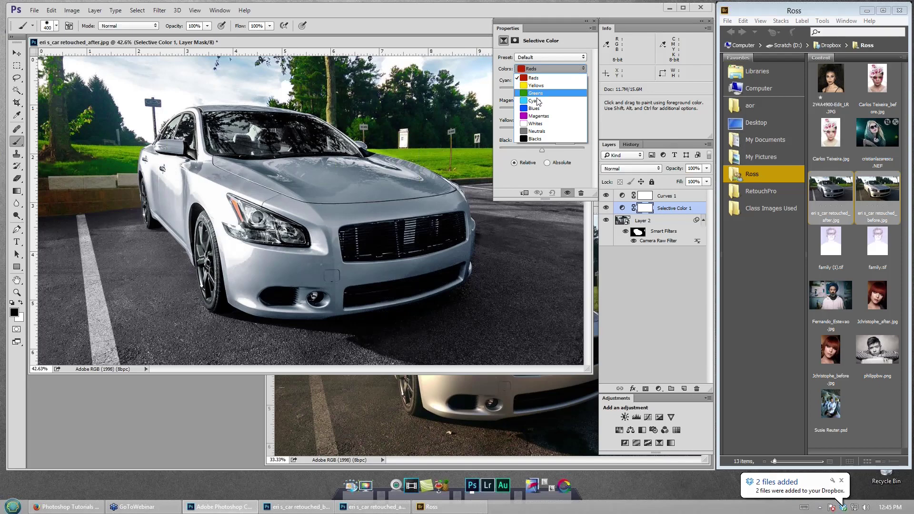
{"action": "left_click", "coordinate": [540, 93]}
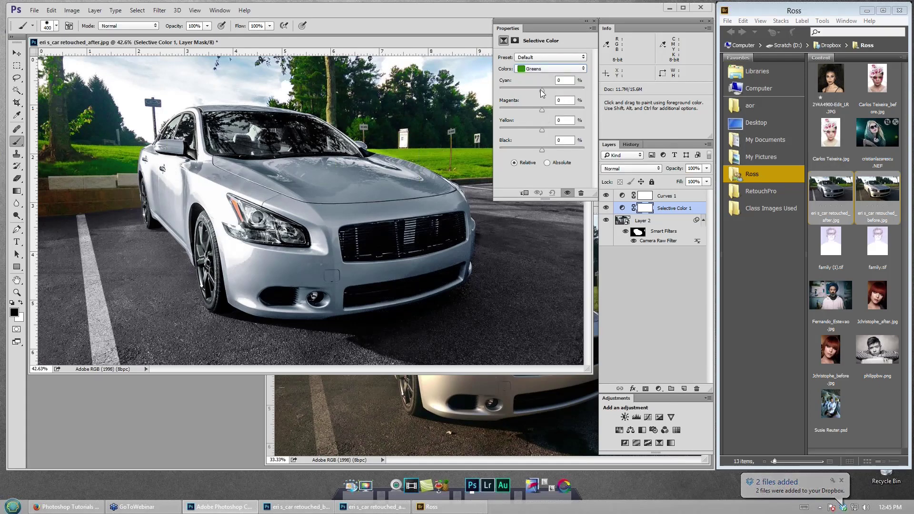
{"action": "mouse_move", "coordinate": [541, 89]}
{"action": "left_mouse_down"}
{"action": "mouse_move", "coordinate": [492, 92]}
{"action": "mouse_move", "coordinate": [527, 96]}
{"action": "left_mouse_up"}
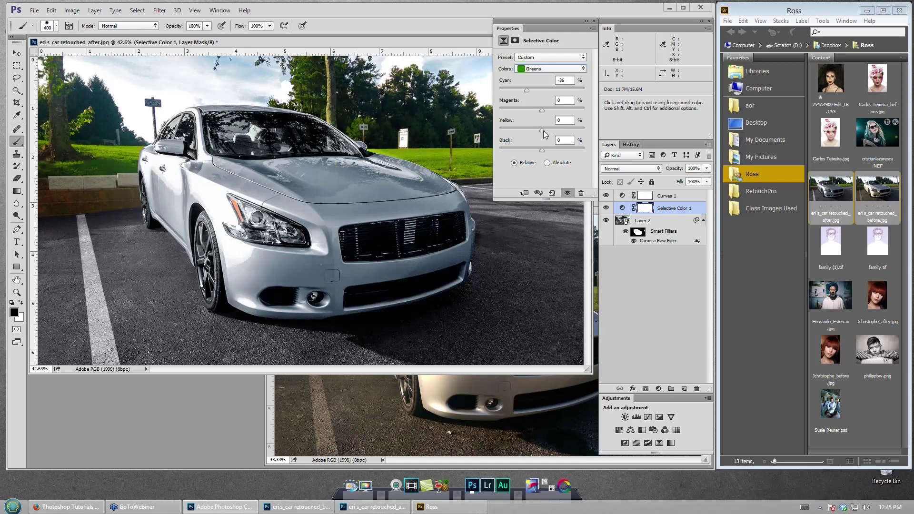
{"action": "left_click_drag", "start_coordinate": [530, 131], "coordinate": [511, 132]}
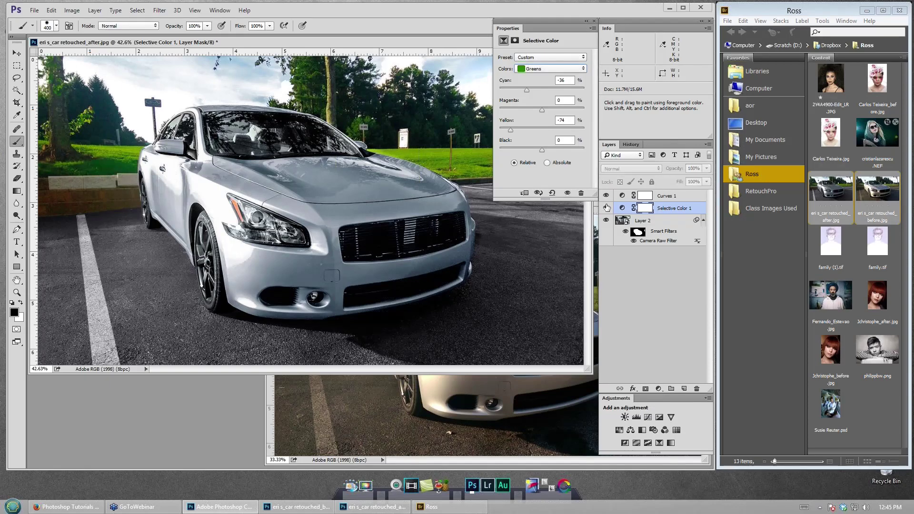
{"action": "left_click", "coordinate": [504, 29]}
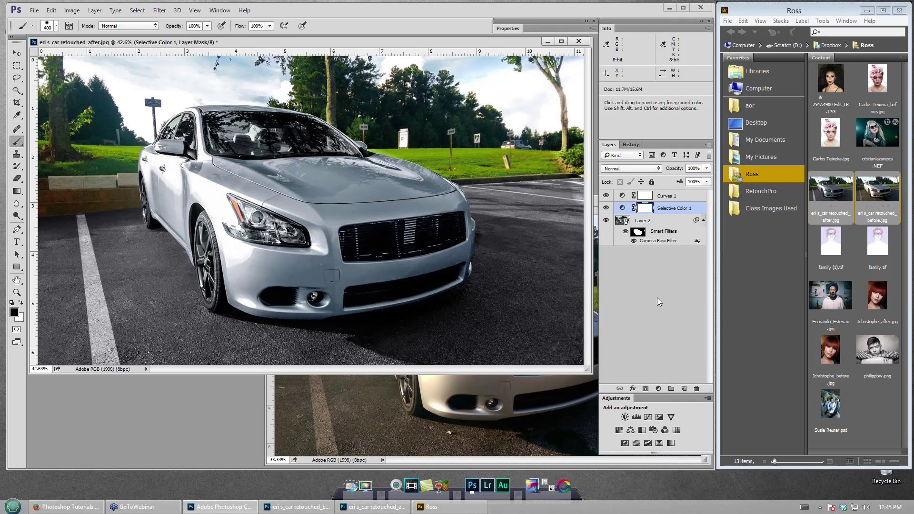
{"action": "left_click", "coordinate": [514, 31]}
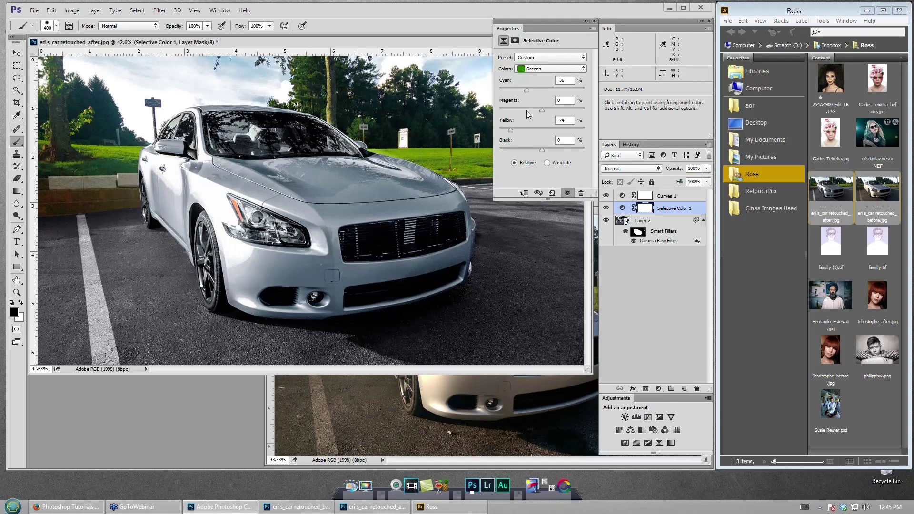
- Close the after and before car images without saving the changes
{"action": "left_click", "coordinate": [468, 172]}
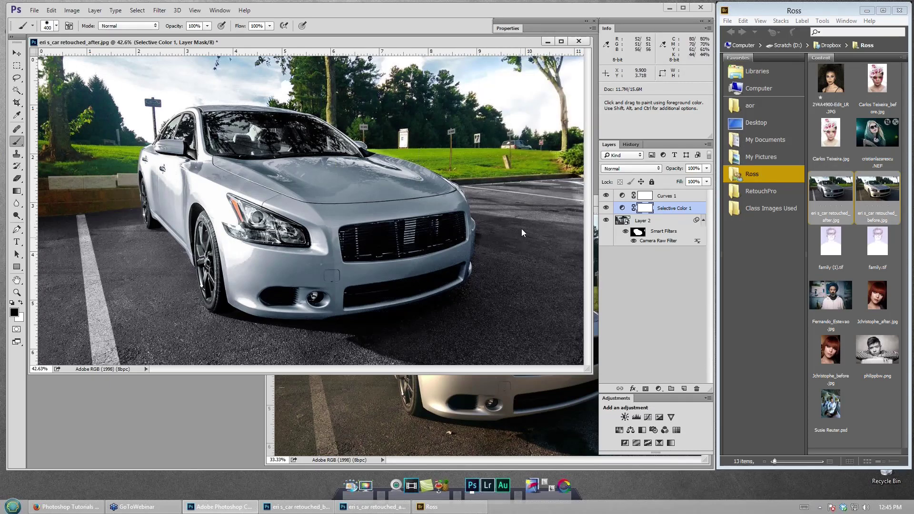
{"action": "key", "text": "ctrl+w"}
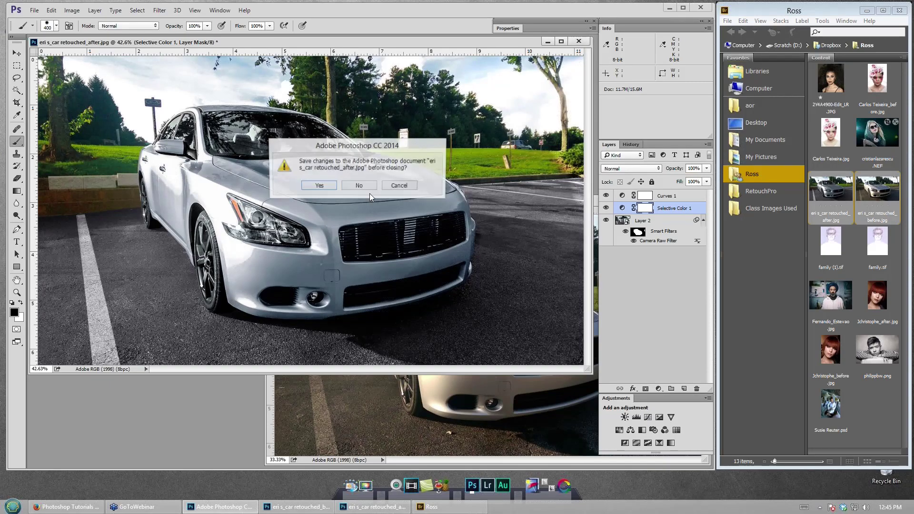
{"action": "left_click", "coordinate": [361, 187]}
{"action": "left_click_drag", "start_coordinate": [441, 208], "coordinate": [302, 160]}
{"action": "key", "text": "ctrl+w"}
{"action": "left_click", "coordinate": [869, 413]}
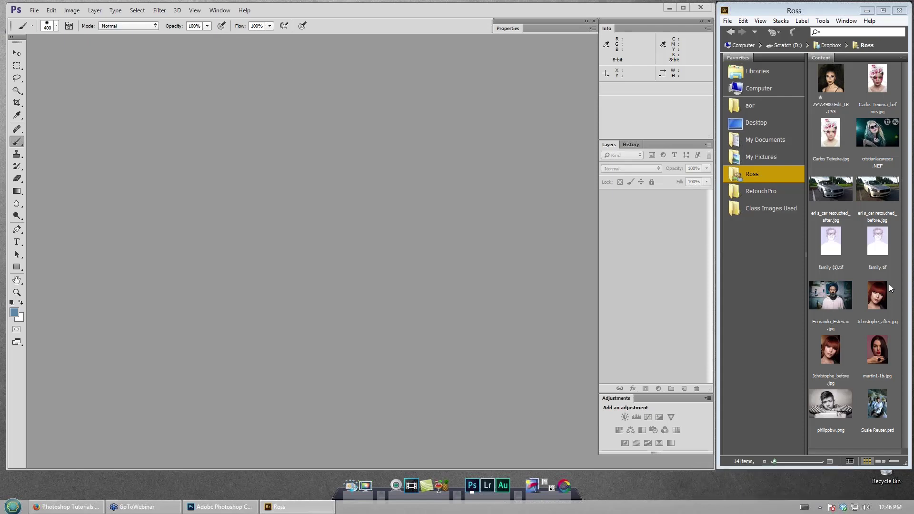
- Open the portrait of the man in the blue turban, fit it to the window and reduce the brush size to 50 px
{"action": "left_click_drag", "start_coordinate": [846, 293], "coordinate": [401, 323]}
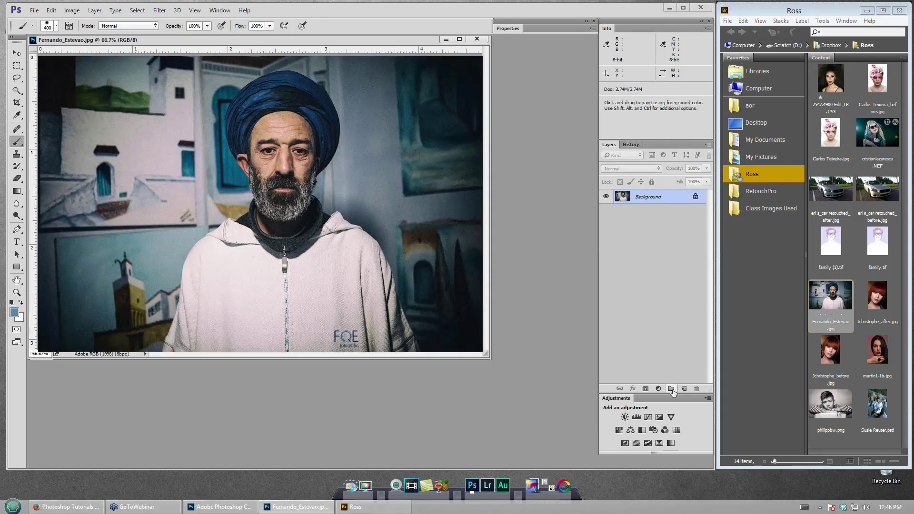
{"action": "key", "text": "ctrl+0"}
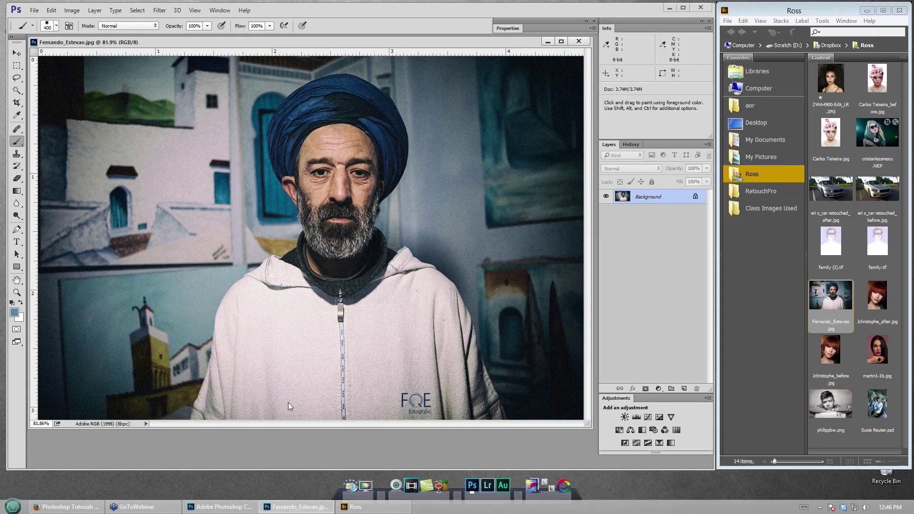
{"action": "key", "text": "bracketleft"}
{"action": "key", "text": "bracketleft"}
{"action": "key", "text": "bracketleft"}
{"action": "key", "text": "bracketleft"}
{"action": "key", "text": "bracketleft"}
{"action": "key", "text": "bracketleft"}
{"action": "key", "text": "bracketleft"}
{"action": "key", "text": "bracketleft"}
{"action": "key", "text": "bracketleft"}
{"action": "key", "text": "bracketleft"}
{"action": "key", "text": "bracketleft"}
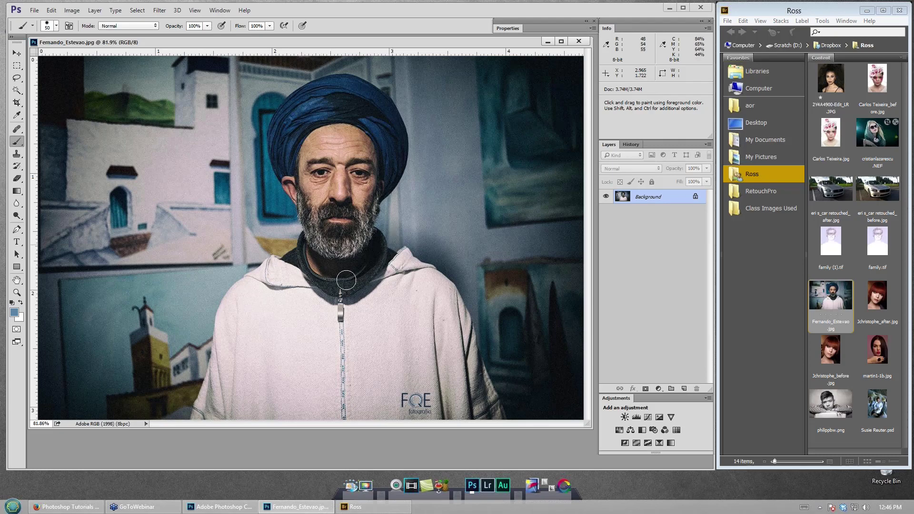
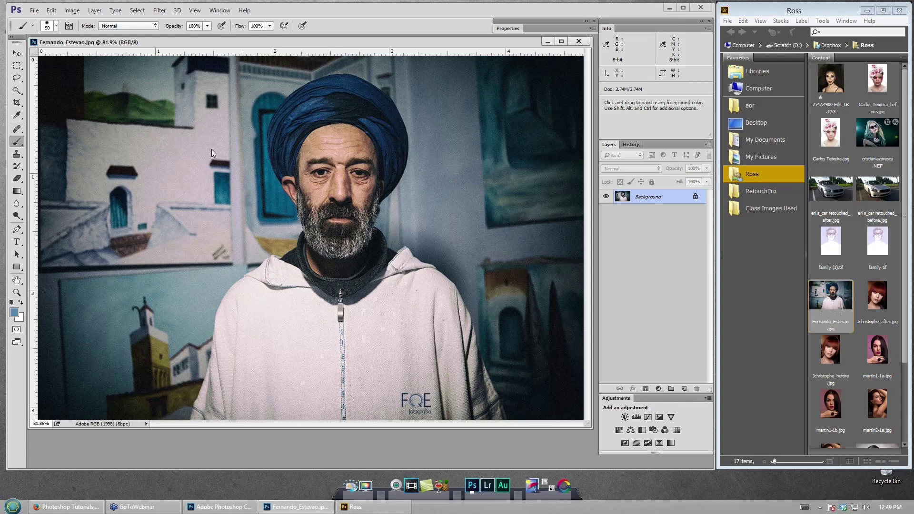
- Create a soft selection of the portrait's lower-left area by drawing a diagonal black-to-white gradient in Quick Mask mode
{"action": "left_click", "coordinate": [17, 192]}
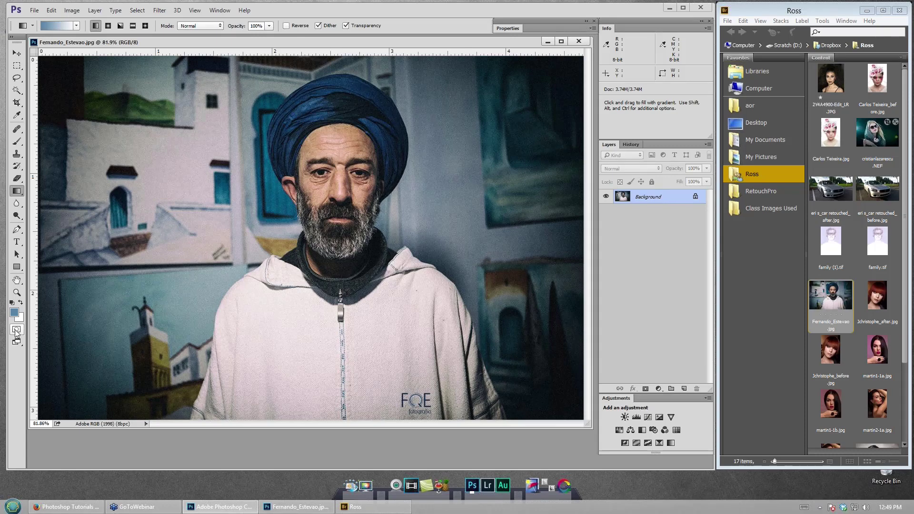
{"action": "left_click", "coordinate": [16, 330]}
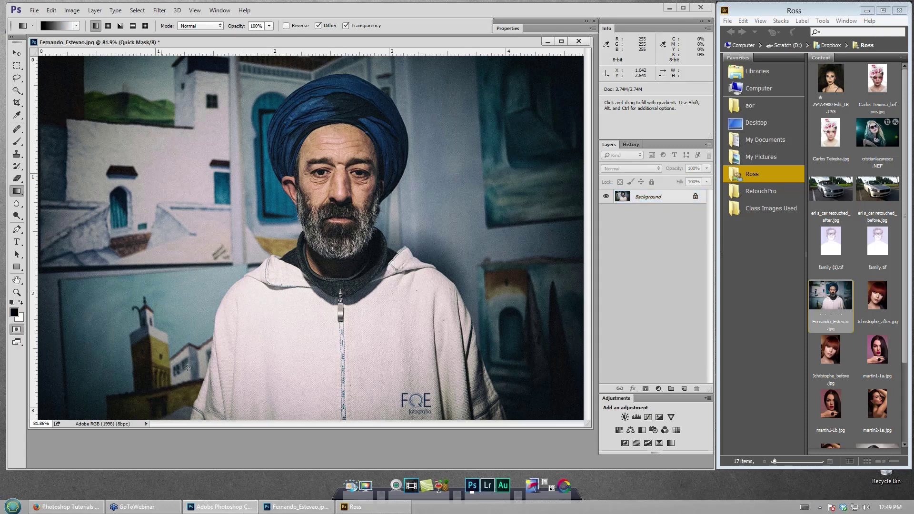
{"action": "left_click_drag", "start_coordinate": [187, 368], "coordinate": [266, 260]}
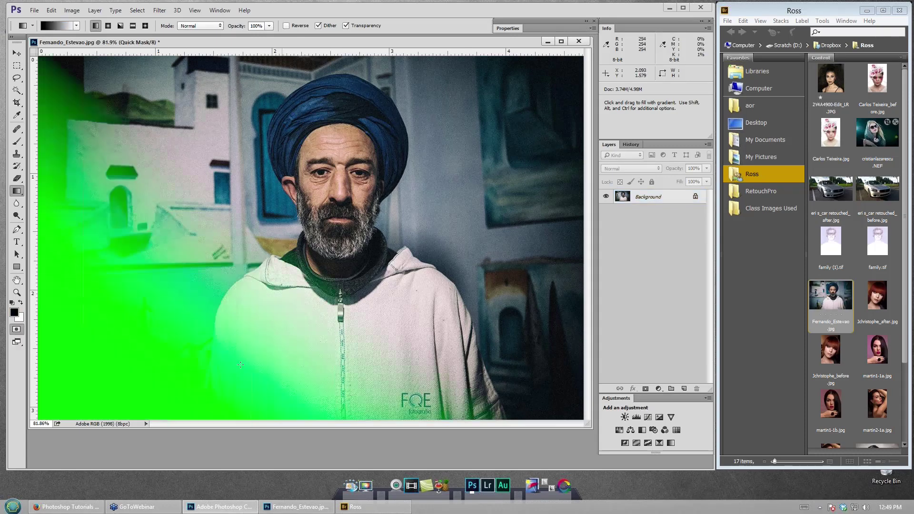
{"action": "left_click_drag", "start_coordinate": [240, 362], "coordinate": [258, 289]}
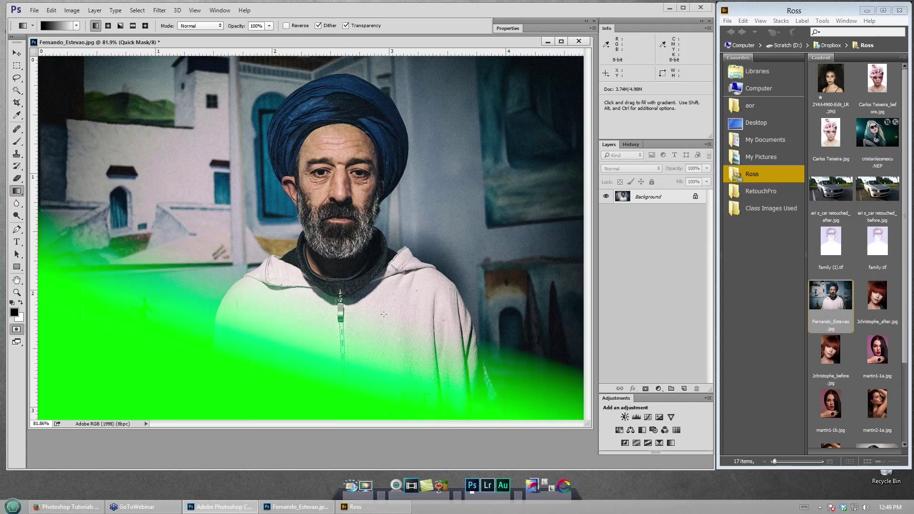
{"action": "key", "text": "q"}
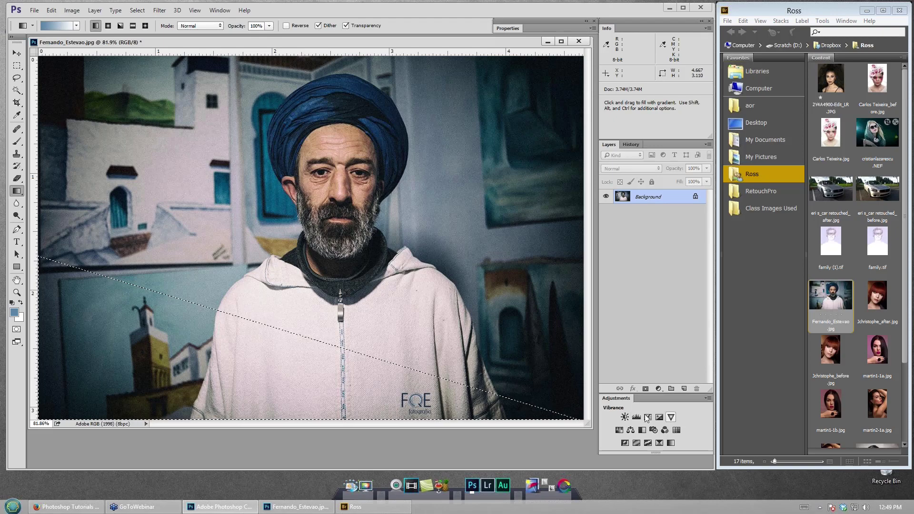
- Add a Curves adjustment to the selection, pulling the highlights down and holding the shadows near the diagonal with a point at input 66
{"action": "left_click", "coordinate": [648, 418]}
{"action": "left_click_drag", "start_coordinate": [536, 123], "coordinate": [538, 128]}
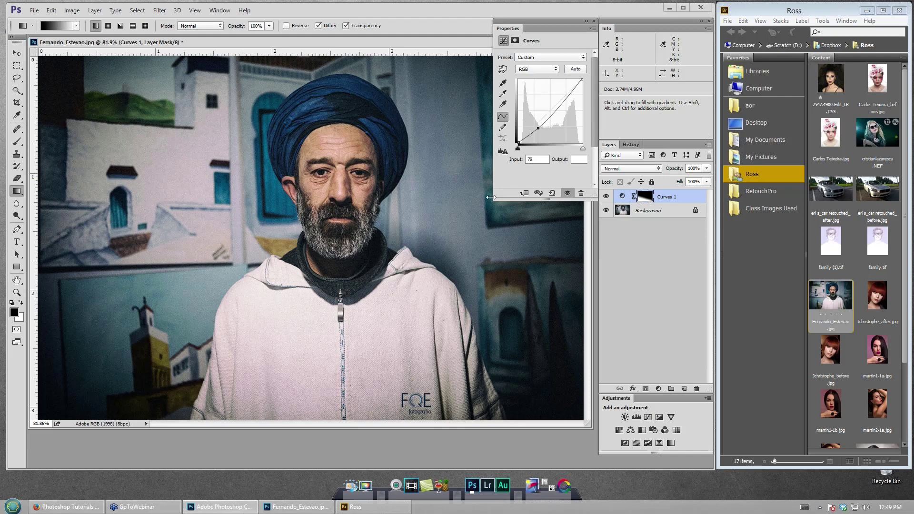
{"action": "left_click", "coordinate": [566, 102]}
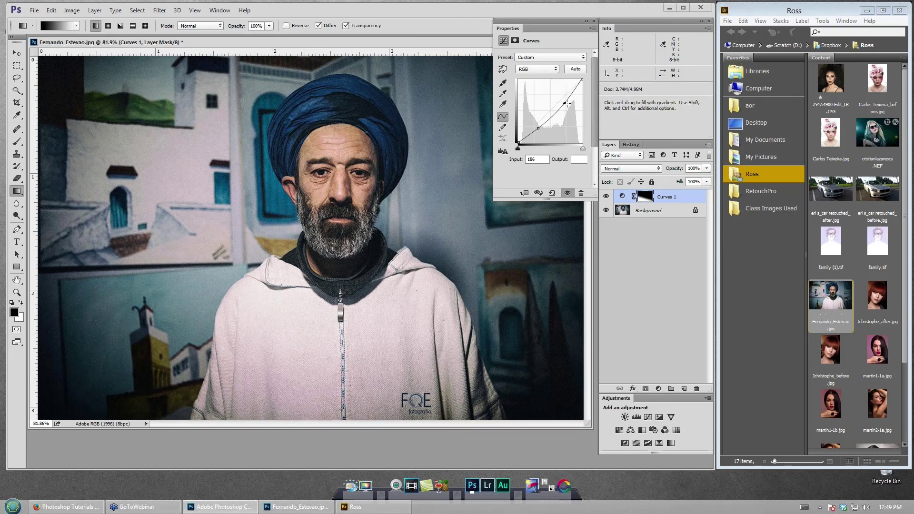
{"action": "left_click_drag", "start_coordinate": [566, 103], "coordinate": [535, 128]}
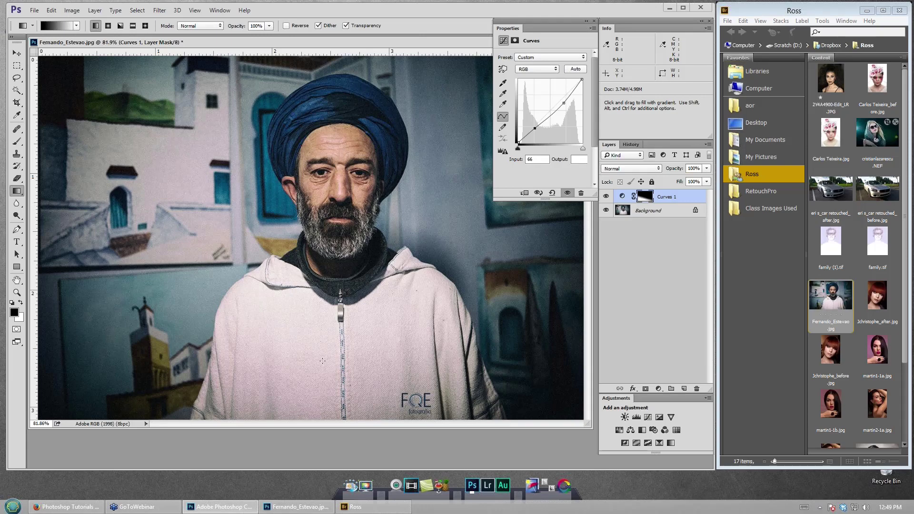
- Compare the portrait with the masked Curves layer off and on, and set that layer's blend mode to Luminosity
{"action": "left_click", "coordinate": [606, 197]}
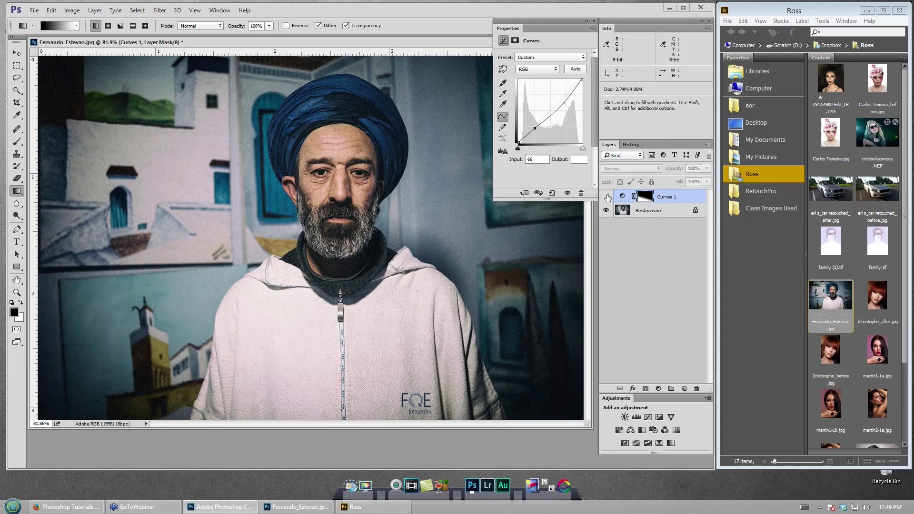
{"action": "left_click", "coordinate": [606, 196]}
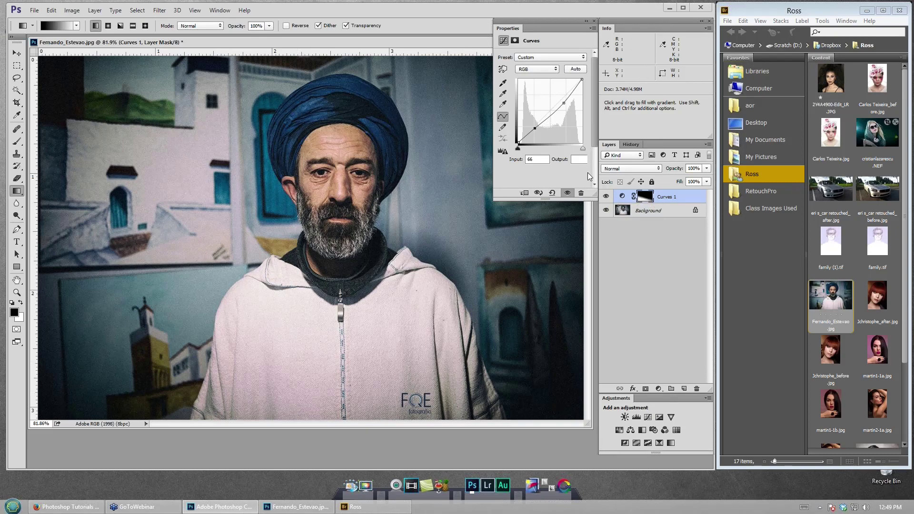
{"action": "left_click", "coordinate": [634, 170]}
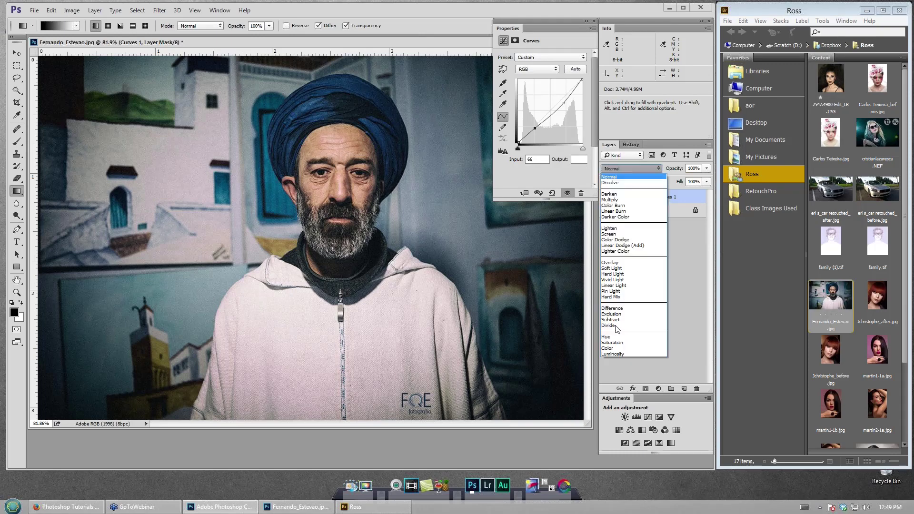
{"action": "left_click", "coordinate": [618, 355]}
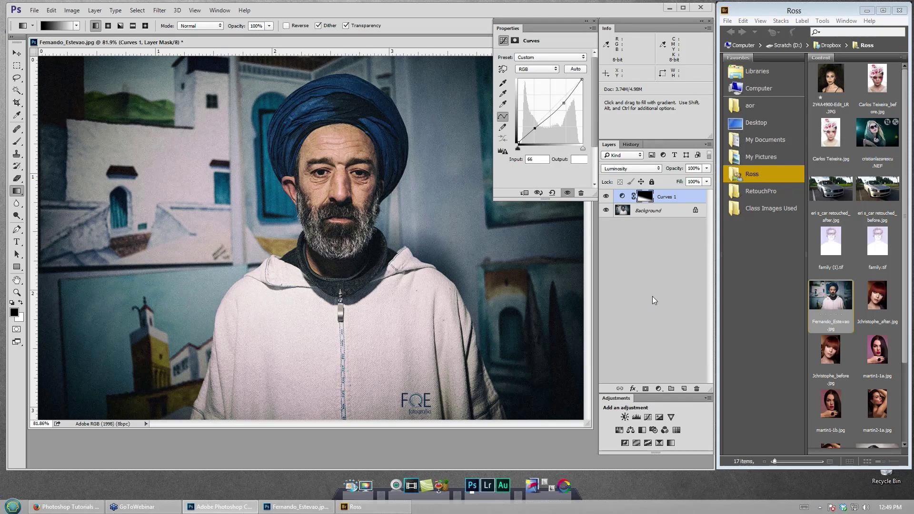
- Add an unmasked second Curves layer that strongly darkens the image with a point at input 88, and compare it off and on
{"action": "left_click", "coordinate": [659, 218]}
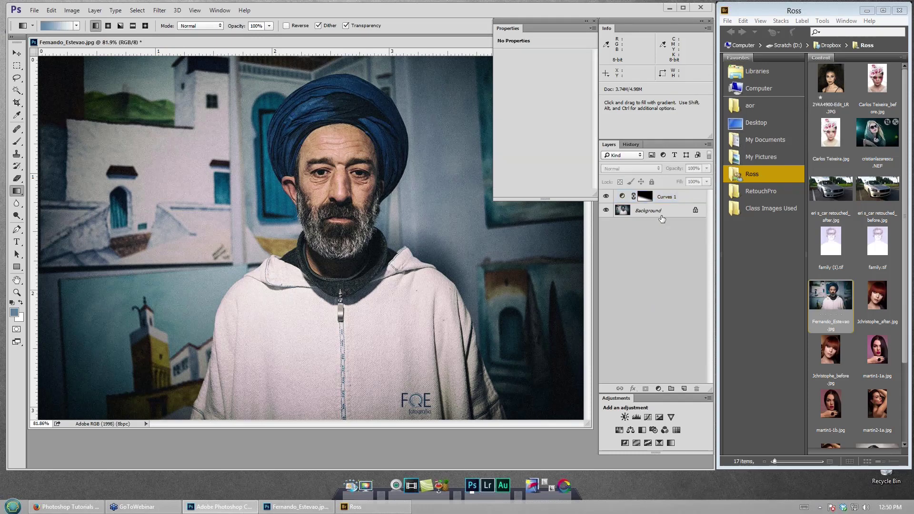
{"action": "left_click", "coordinate": [648, 417]}
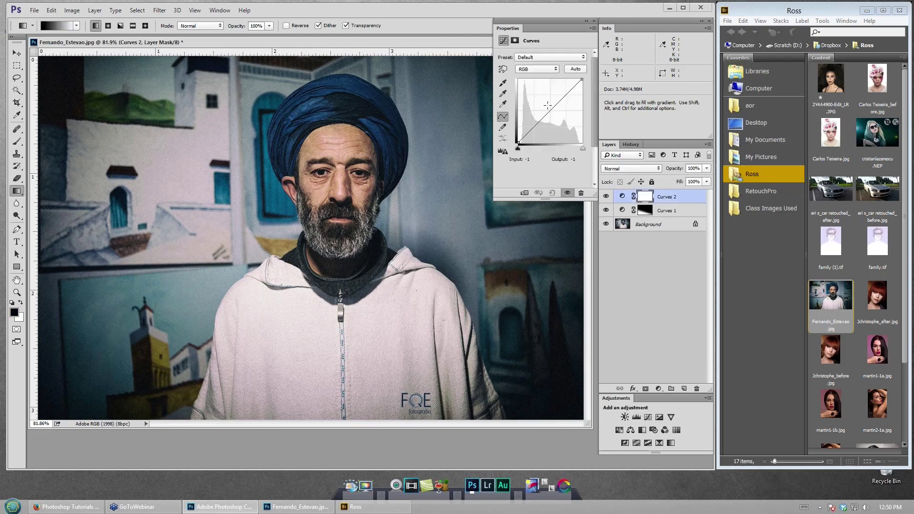
{"action": "left_click", "coordinate": [540, 135]}
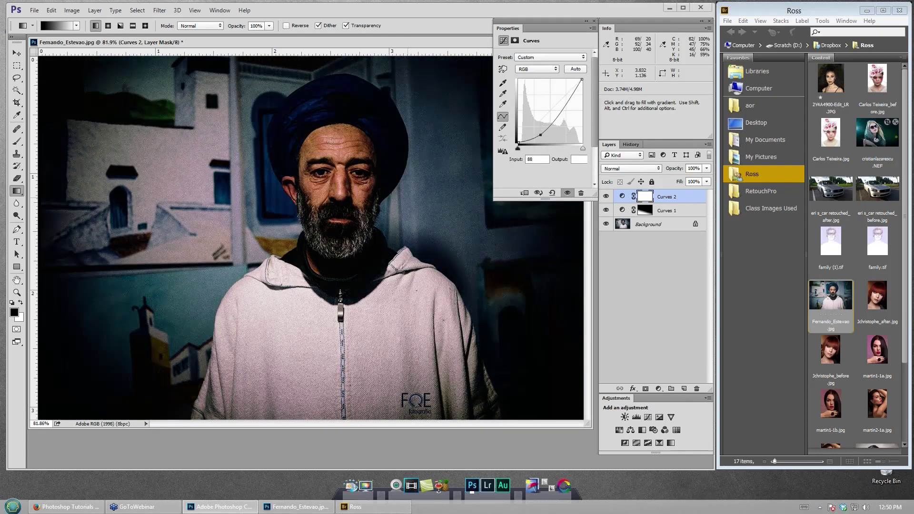
{"action": "left_click", "coordinate": [606, 196]}
{"action": "left_click", "coordinate": [605, 196]}
{"action": "left_click", "coordinate": [606, 196]}
{"action": "left_click", "coordinate": [605, 196]}
{"action": "left_click", "coordinate": [606, 196]}
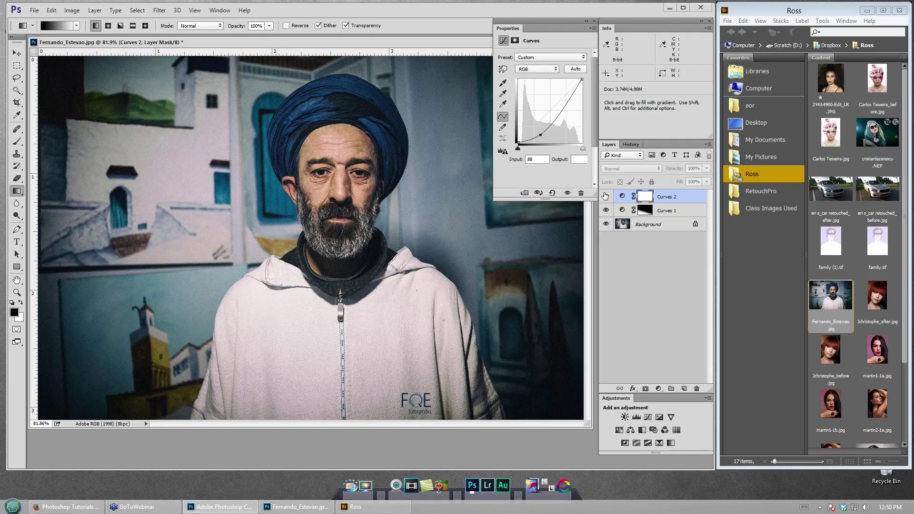
{"action": "left_click", "coordinate": [605, 196]}
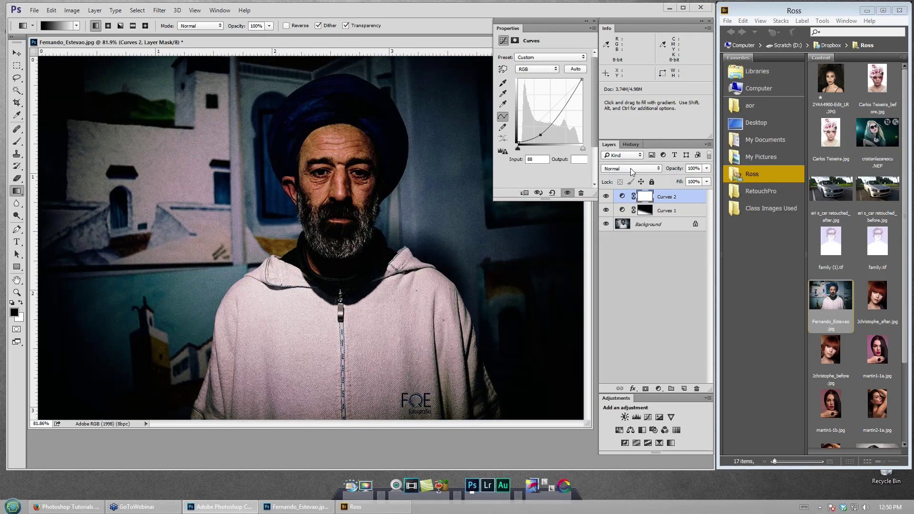
- Set the second Curves layer's blend mode to Luminosity, and compare it with Normal by undoing and redoing the change
{"action": "left_click", "coordinate": [631, 168]}
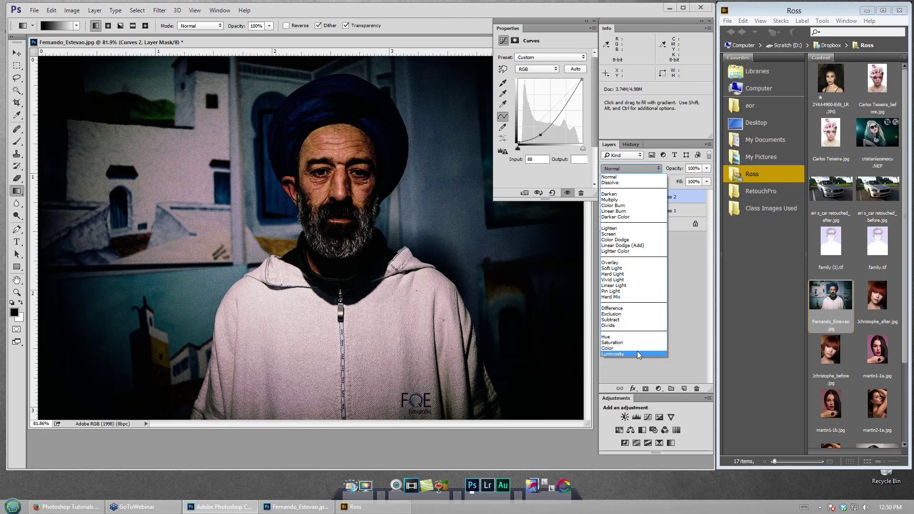
{"action": "left_click", "coordinate": [637, 354]}
{"action": "key", "text": "ctrl+z"}
{"action": "key", "text": "ctrl+z"}
{"action": "key", "text": "ctrl+z"}
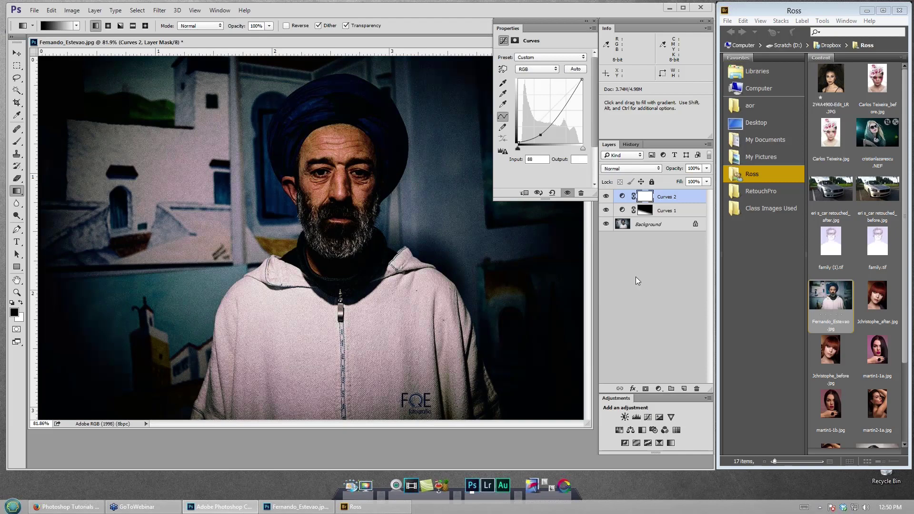
{"action": "key", "text": "ctrl+z"}
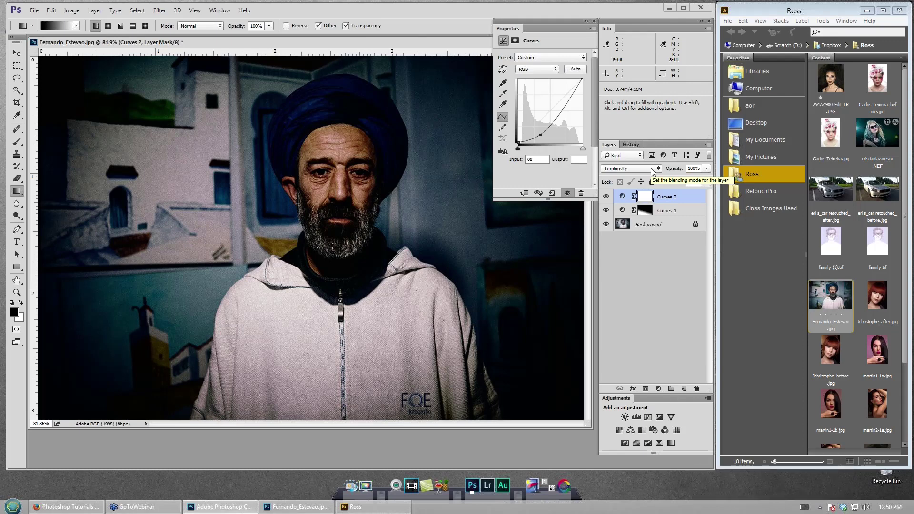
{"action": "left_click", "coordinate": [651, 170]}
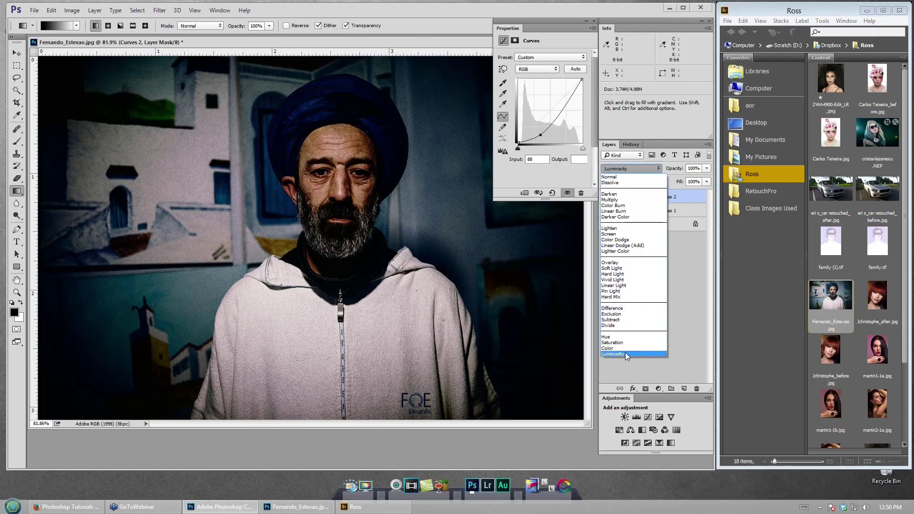
{"action": "left_click", "coordinate": [680, 308]}
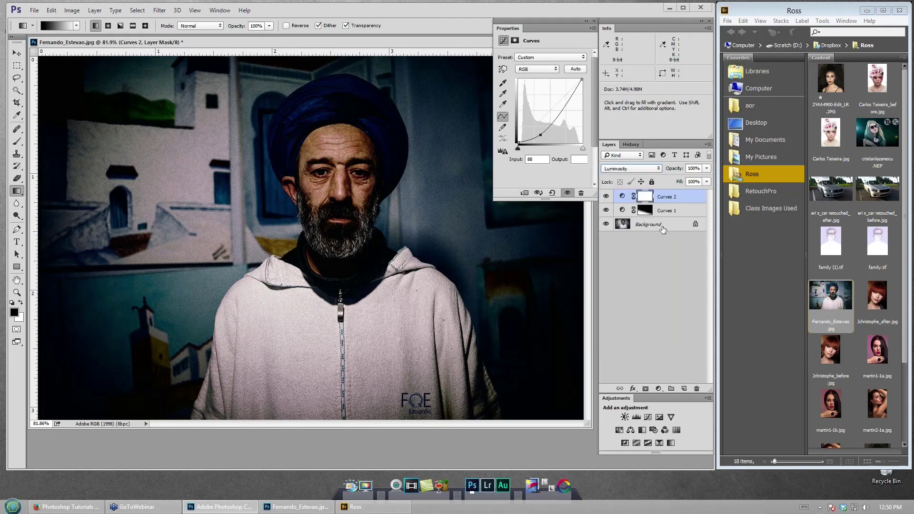
- Collapse the Curves properties and close the turban portrait without saving
{"action": "double_click", "coordinate": [508, 28]}
{"action": "left_click", "coordinate": [579, 42]}
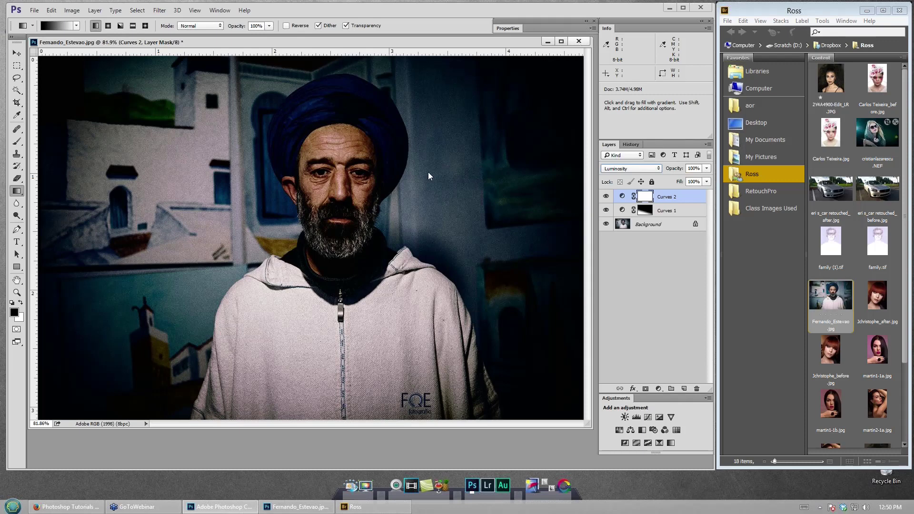
{"action": "key", "text": "n"}
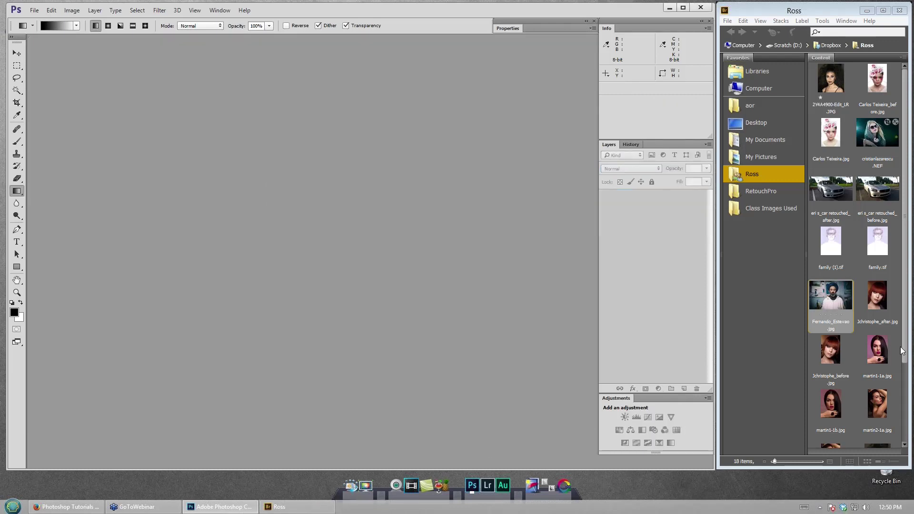
- Find the darker and brighter versions of the dark-haired woman's portrait with magenta lips in Bridge, and open both in Photoshop
{"action": "scroll", "coordinate": [905, 340], "scroll_direction": "down", "scroll_amount": 3}
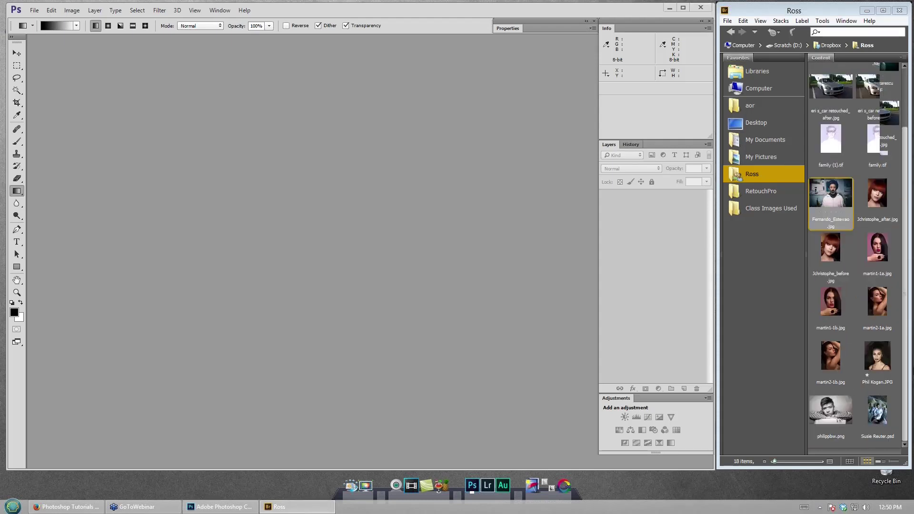
{"action": "scroll", "coordinate": [912, 333], "scroll_direction": "up", "scroll_amount": 4}
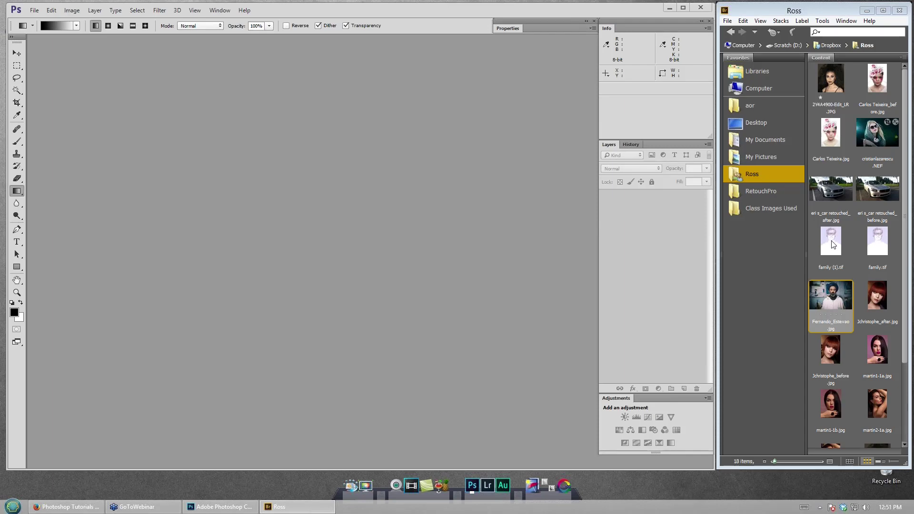
{"action": "scroll", "coordinate": [833, 244], "scroll_direction": "down", "scroll_amount": 2}
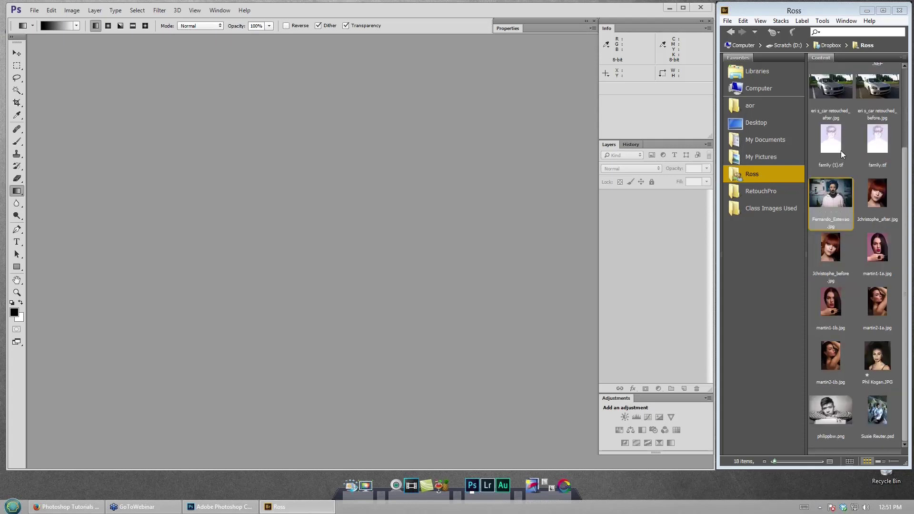
{"action": "left_click", "coordinate": [838, 302]}
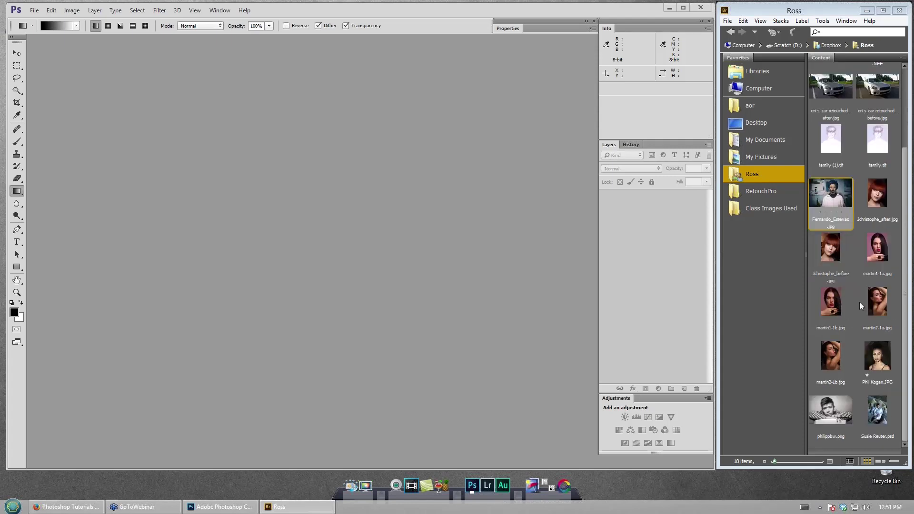
{"action": "left_click", "coordinate": [878, 250], "text": "ctrl"}
{"action": "left_click_drag", "start_coordinate": [877, 250], "coordinate": [308, 311]}
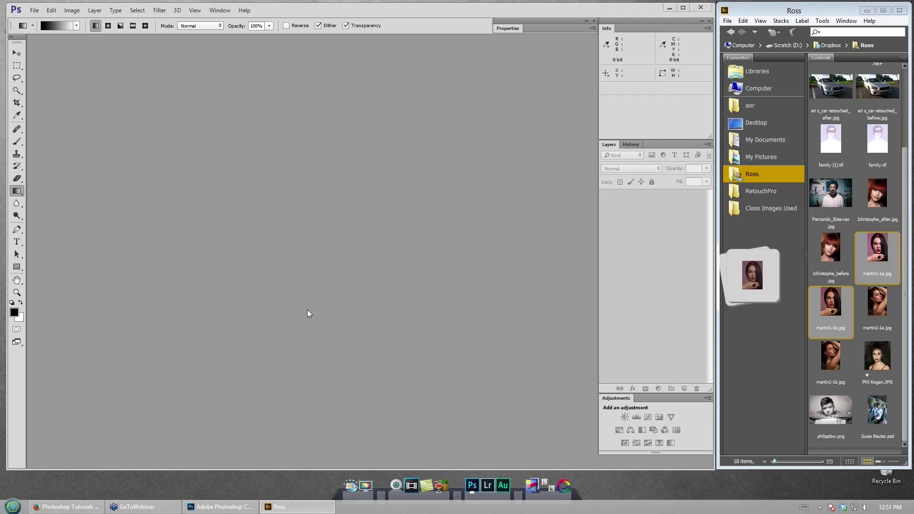
{"action": "left_click_drag", "start_coordinate": [307, 313], "coordinate": [308, 313]}
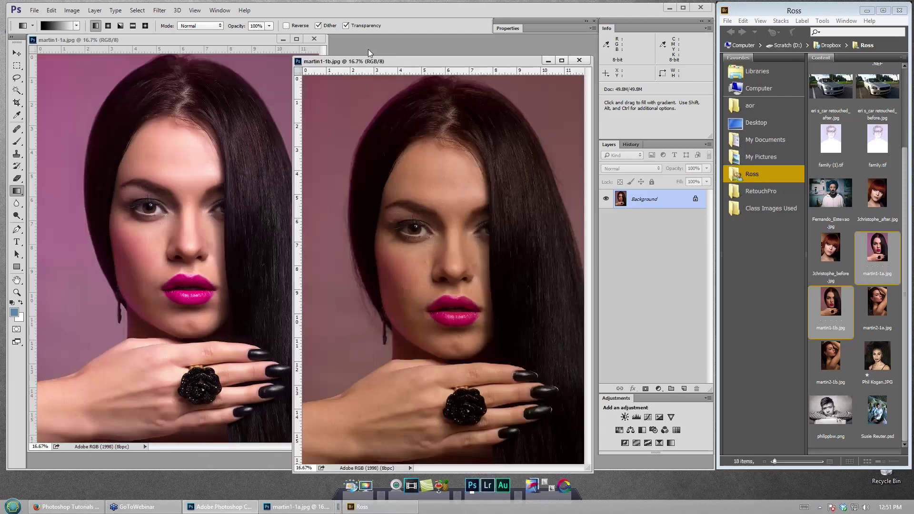
- Place the darker portrait beside the brighter one, and make the brighter version active with the Eyedropper tool selected
{"action": "left_click_drag", "start_coordinate": [367, 49], "coordinate": [398, 46]}
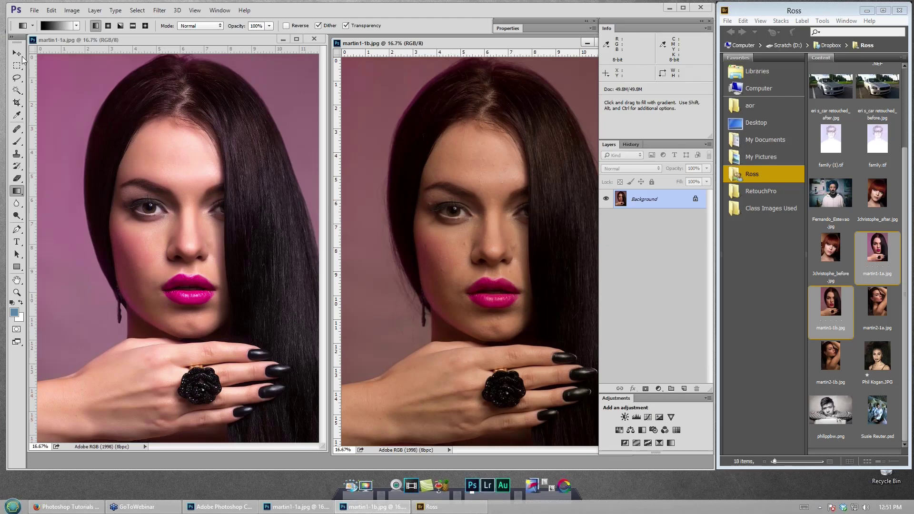
{"action": "left_click", "coordinate": [17, 116]}
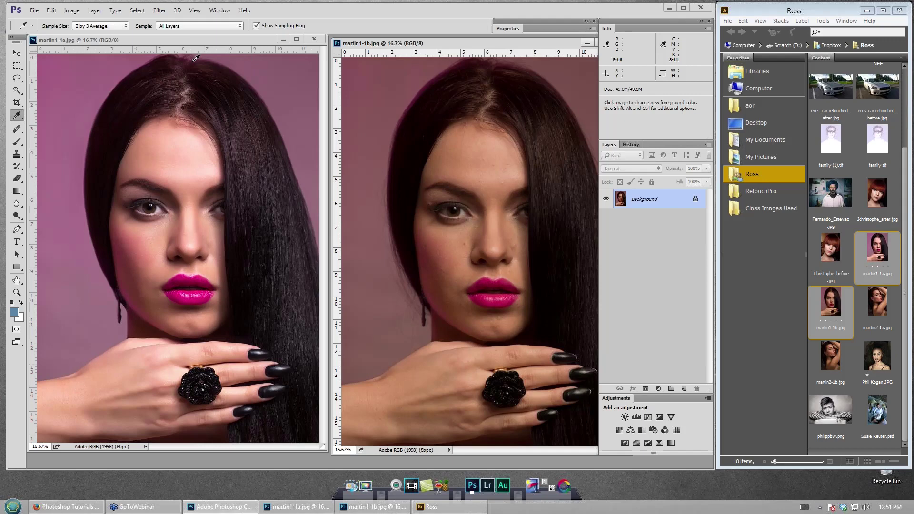
{"action": "left_click", "coordinate": [195, 39]}
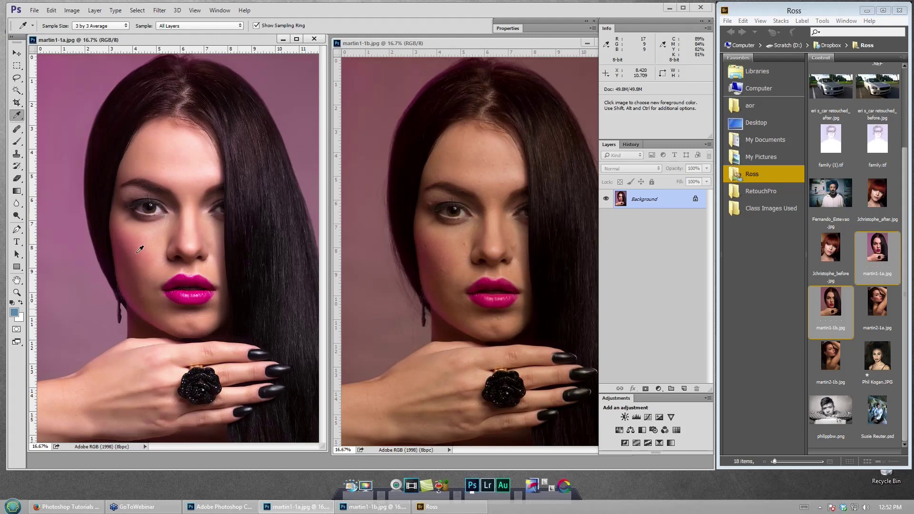
- Examine the brighter portrait's skin texture, lips and nose at 100%, and the uncovered eye at 200%
{"action": "left_click", "coordinate": [257, 301]}
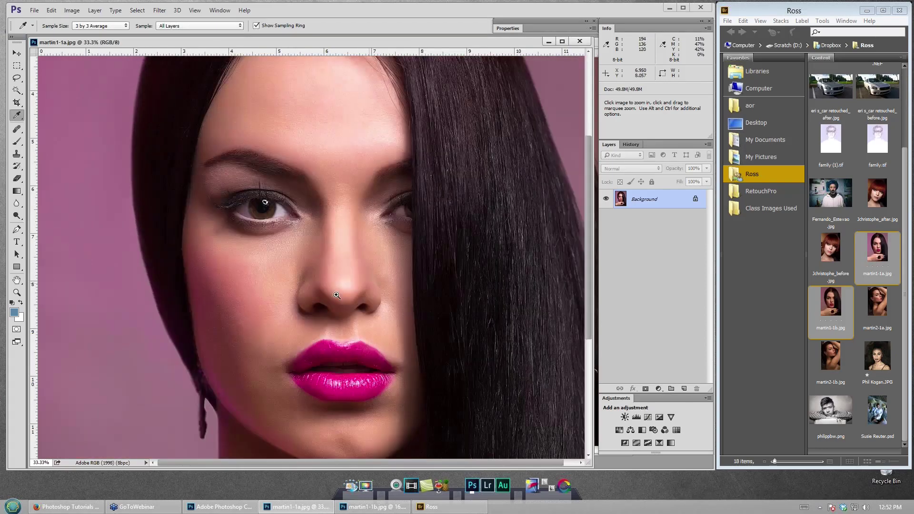
{"action": "left_click", "coordinate": [336, 296]}
{"action": "left_click_drag", "start_coordinate": [328, 204], "coordinate": [329, 266]}
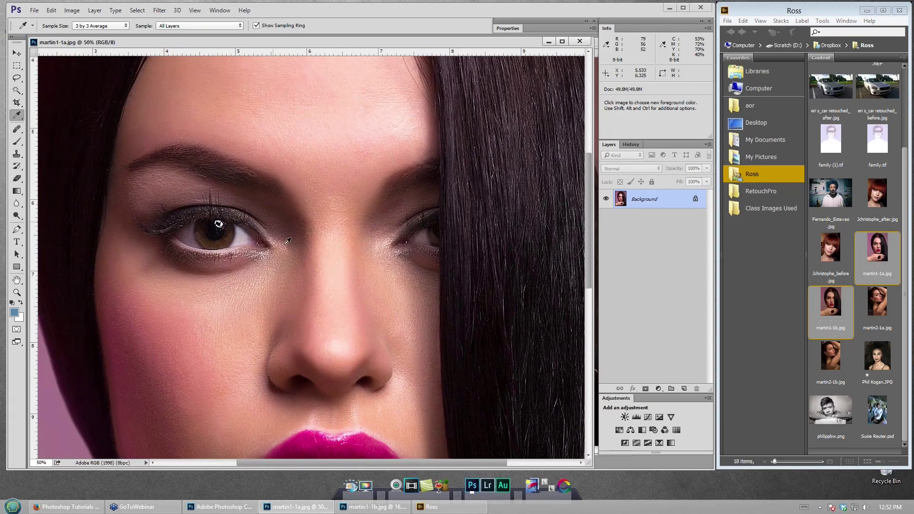
{"action": "left_click", "coordinate": [318, 275]}
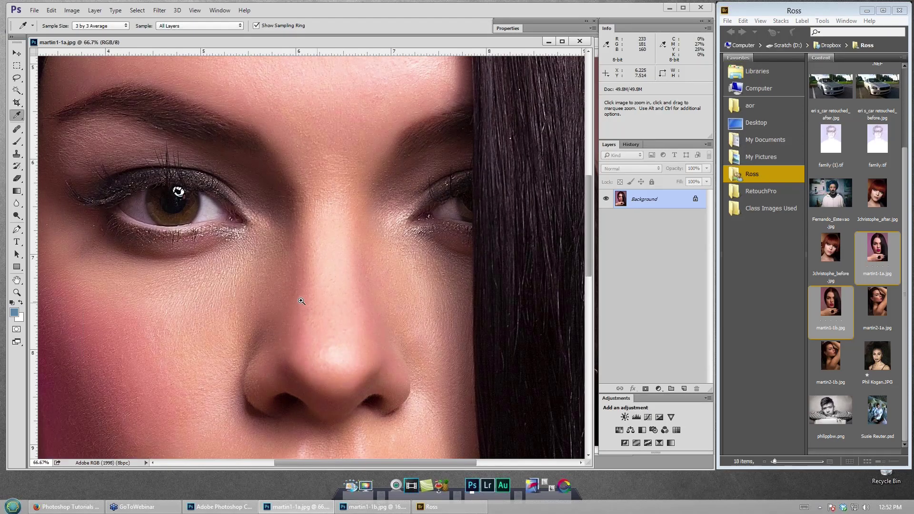
{"action": "left_click", "coordinate": [301, 301]}
{"action": "left_click_drag", "start_coordinate": [257, 436], "coordinate": [384, 217]}
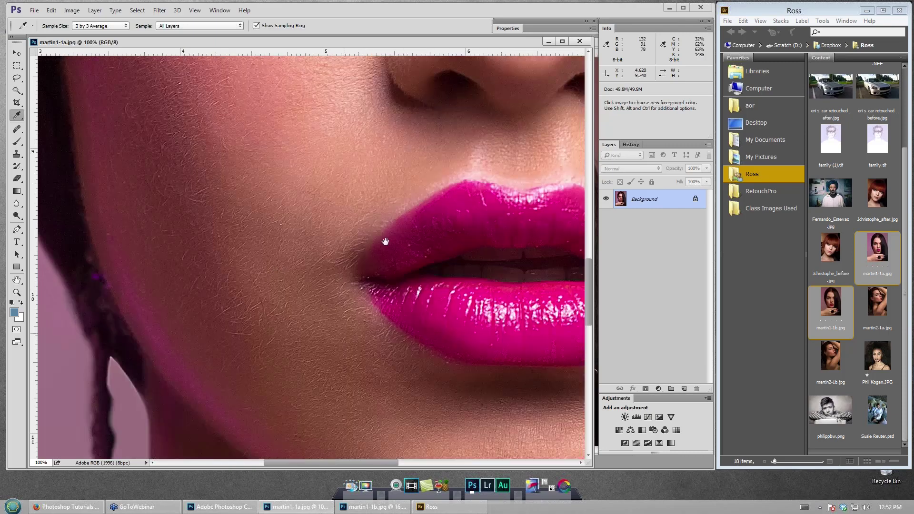
{"action": "left_click_drag", "start_coordinate": [442, 224], "coordinate": [319, 234]}
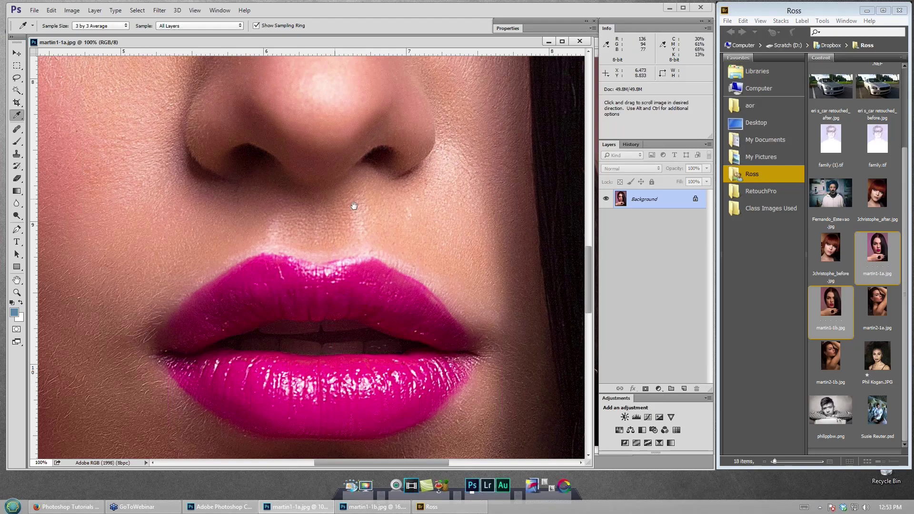
{"action": "left_click_drag", "start_coordinate": [354, 206], "coordinate": [339, 263]}
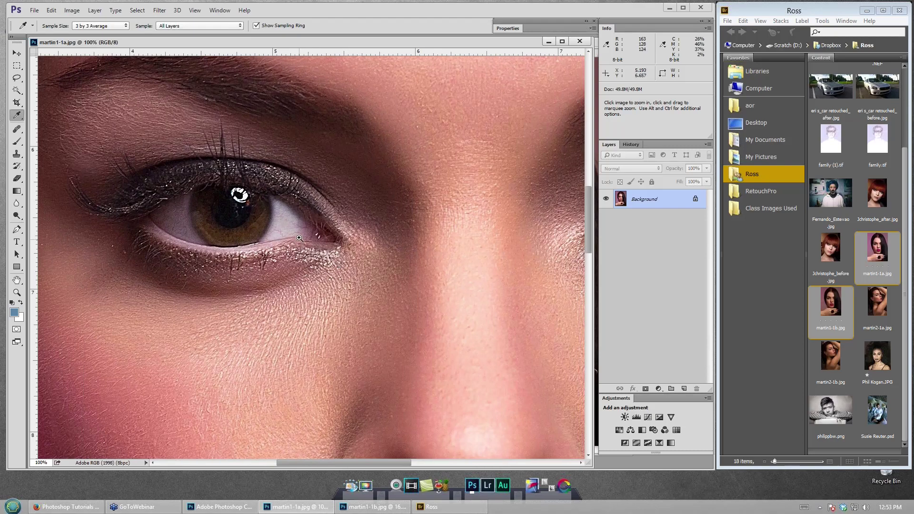
{"action": "left_click", "coordinate": [270, 241]}
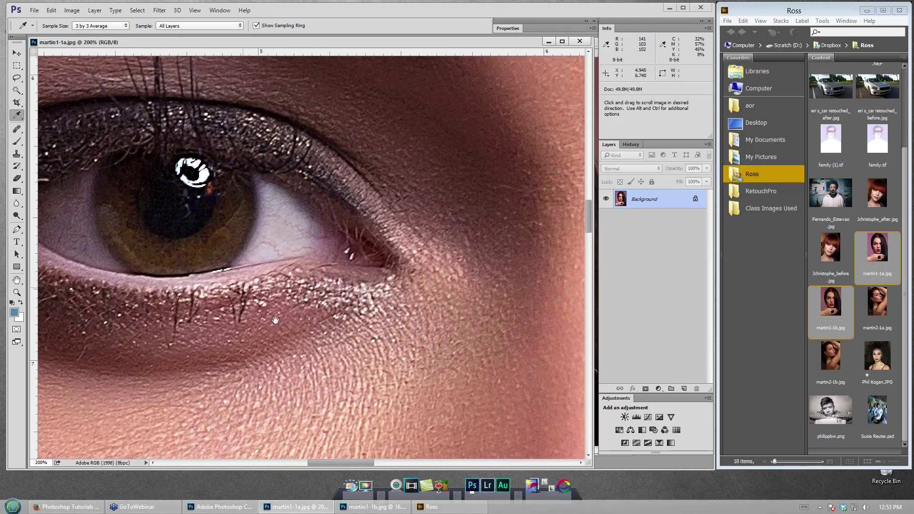
{"action": "left_click_drag", "start_coordinate": [276, 320], "coordinate": [382, 346]}
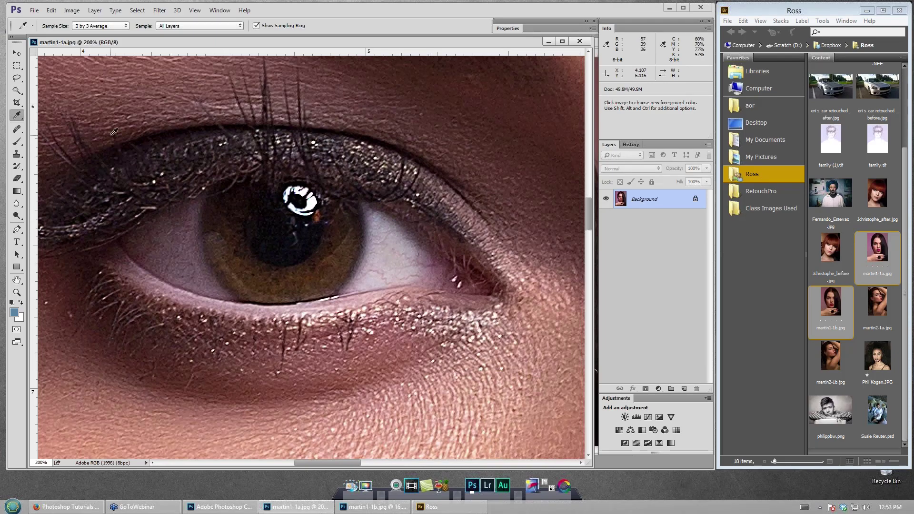
- Heal the red veins in the eye white near the inner corner using a size 4 Content-Aware Spot Healing Brush
{"action": "left_click", "coordinate": [17, 131]}
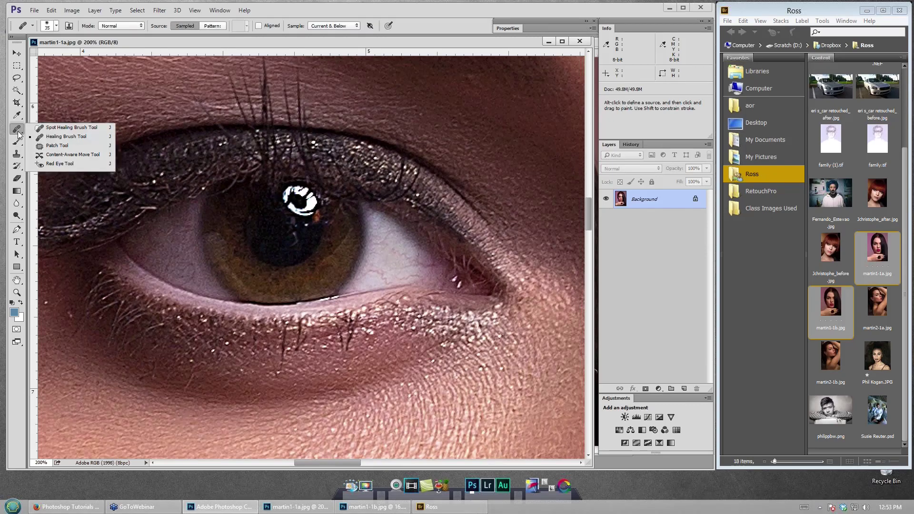
{"action": "left_click", "coordinate": [87, 129]}
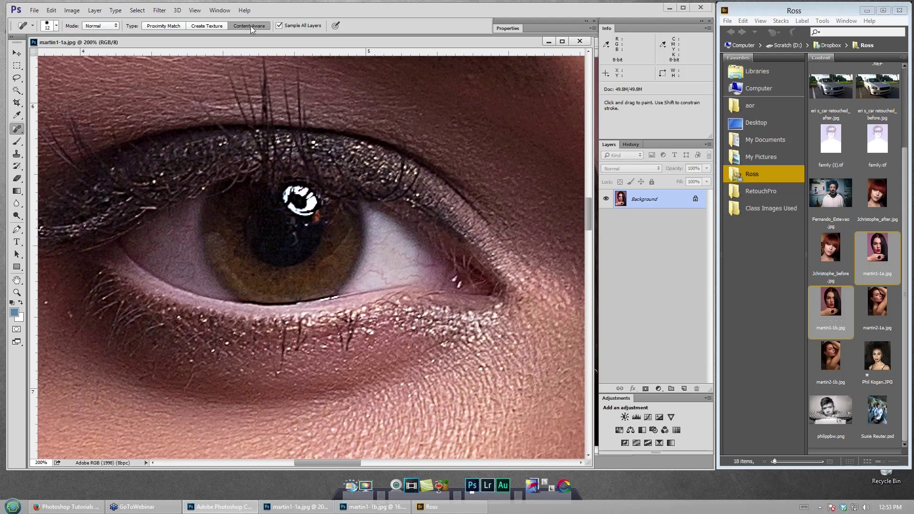
{"action": "left_click", "coordinate": [163, 26]}
{"action": "left_click", "coordinate": [251, 28]}
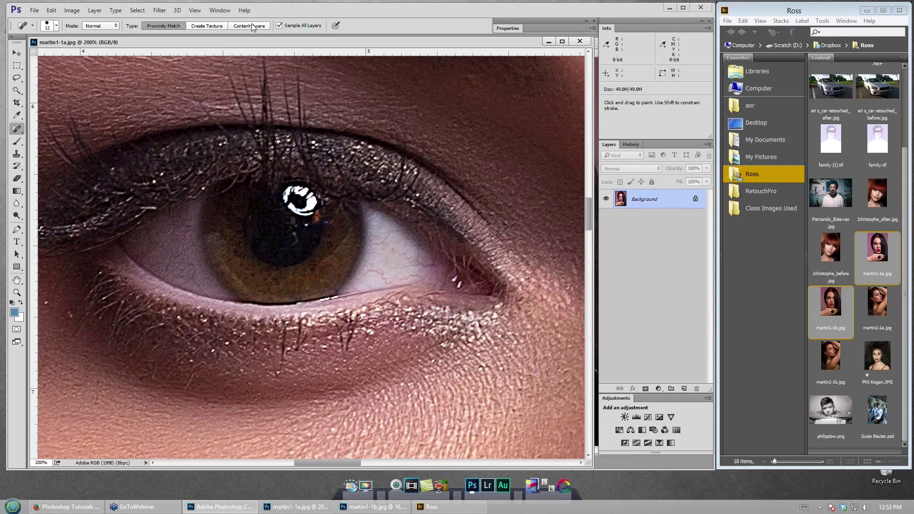
{"action": "key", "text": "bracketleft"}
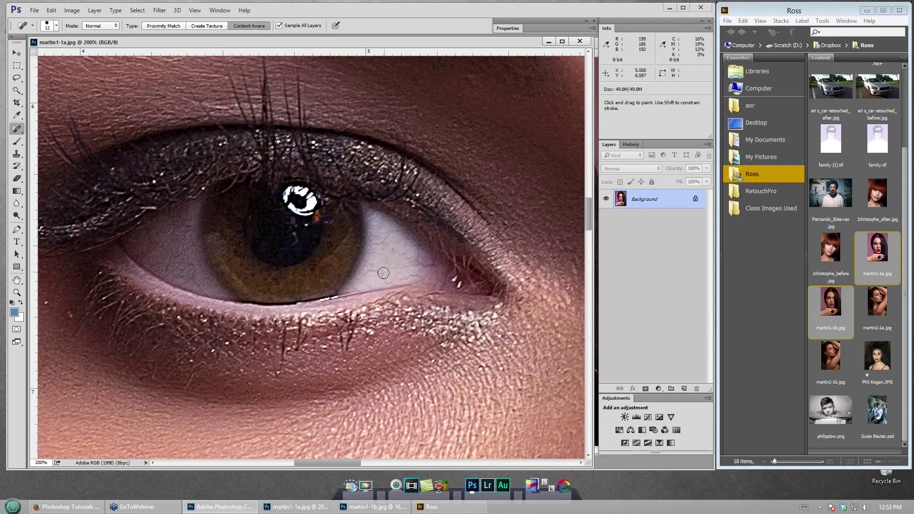
{"action": "key", "text": "bracketleft"}
{"action": "key", "text": "bracketleft"}
{"action": "key", "text": "bracketleft"}
{"action": "left_click_drag", "start_coordinate": [373, 270], "coordinate": [415, 275]}
{"action": "left_click_drag", "start_coordinate": [405, 255], "coordinate": [382, 234]}
{"action": "left_click", "coordinate": [381, 246]}
- Review the healed eye white in the context of the face, and inspect the eye and lower lashes again at 200%
{"action": "key", "text": "ctrl"}
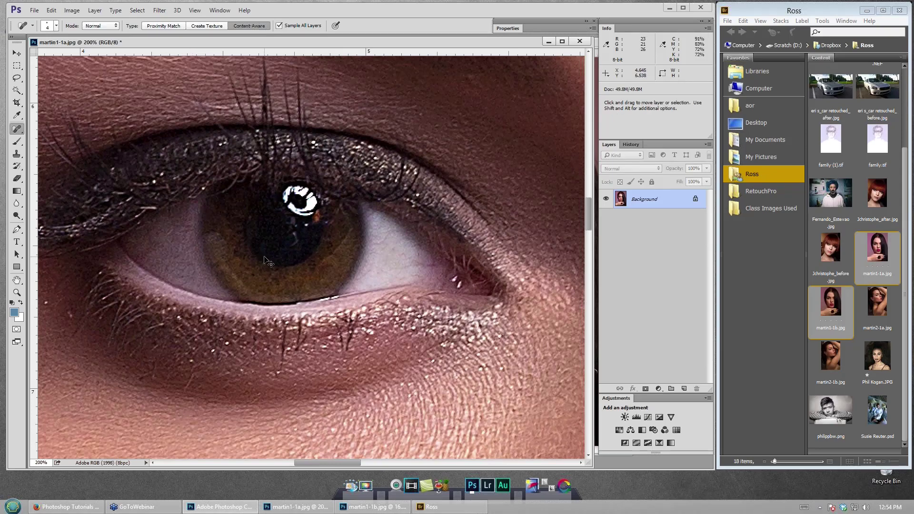
{"action": "key", "text": "ctrl+minus"}
{"action": "key", "text": "ctrl+minus"}
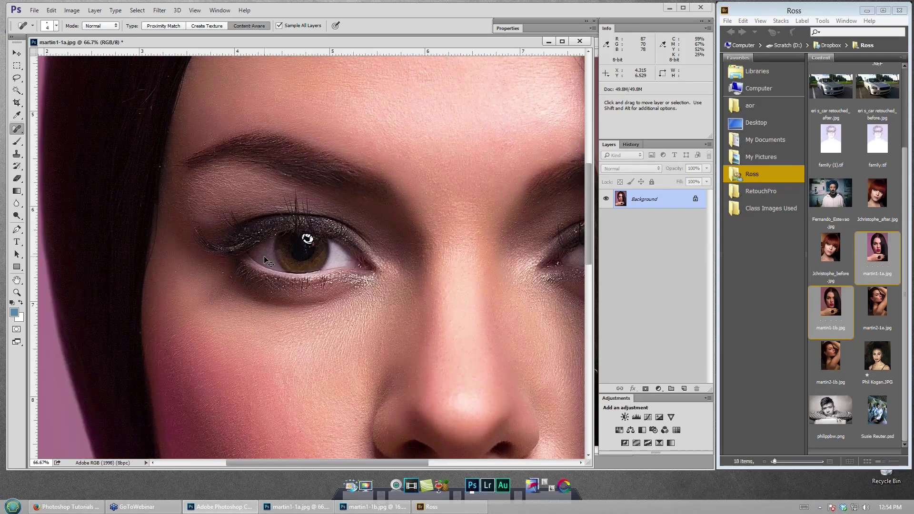
{"action": "key", "text": "ctrl+minus"}
{"action": "key", "text": "ctrl+space"}
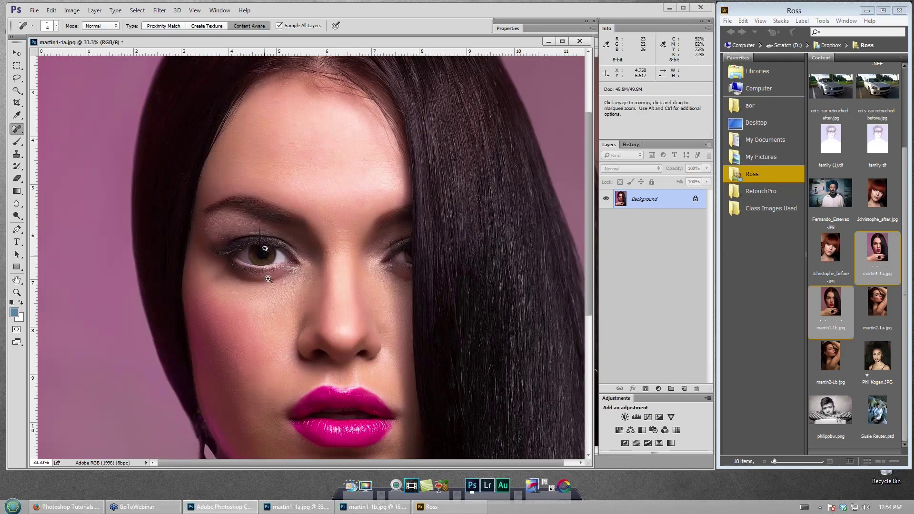
{"action": "left_click", "coordinate": [274, 267]}
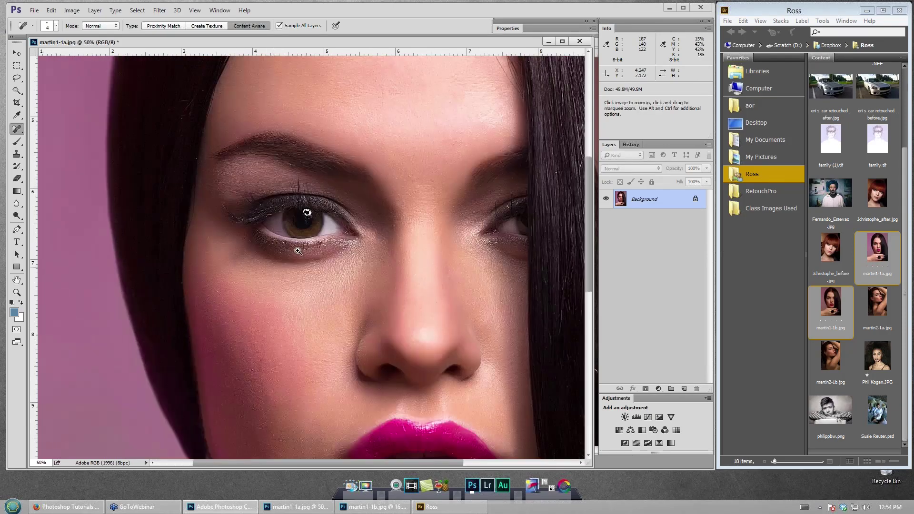
{"action": "left_click", "coordinate": [312, 261]}
{"action": "left_click", "coordinate": [313, 261]}
{"action": "left_click", "coordinate": [312, 261]}
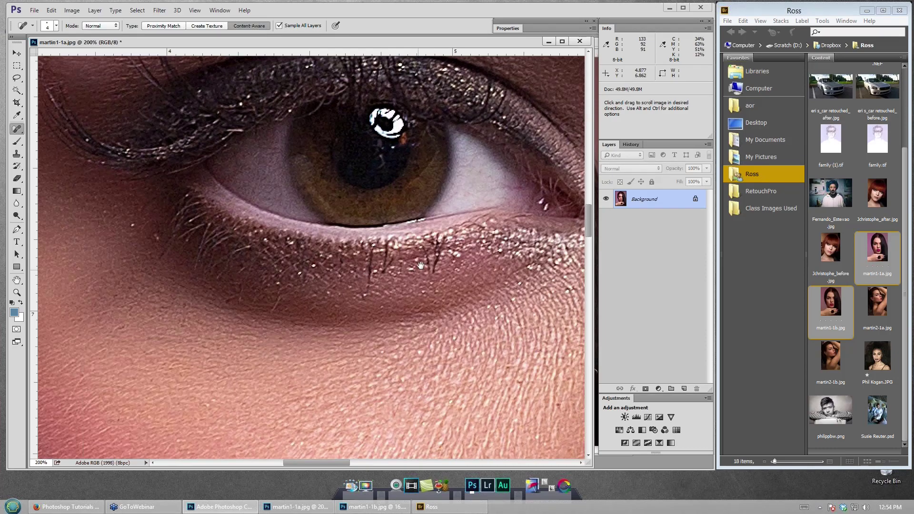
{"action": "left_click_drag", "start_coordinate": [389, 355], "coordinate": [357, 444]}
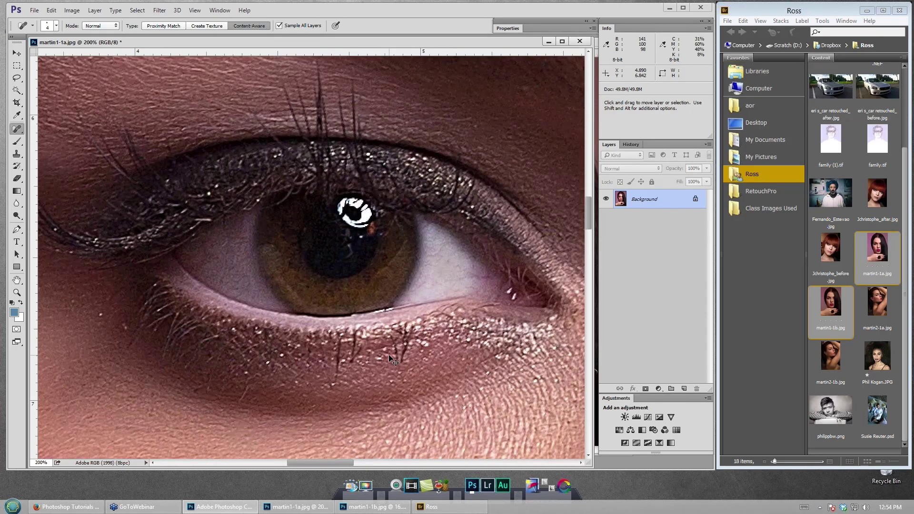
- Examine the portrait's forehead, hairline, outer hair contour and cheek for retouching quality
{"action": "key", "text": "ctrl+minus"}
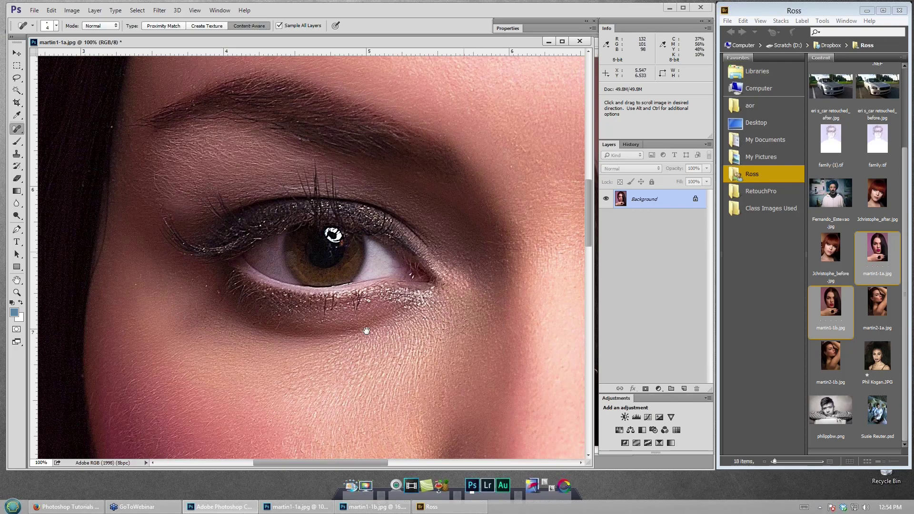
{"action": "scroll", "coordinate": [366, 331], "scroll_direction": "right", "scroll_amount": 5}
{"action": "scroll", "coordinate": [339, 230], "scroll_direction": "up", "scroll_amount": 6}
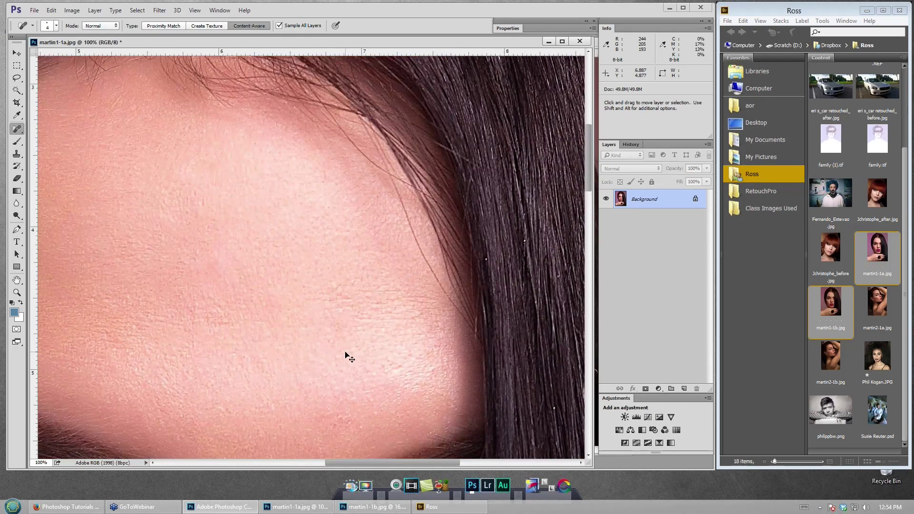
{"action": "key", "text": "ctrl+minus"}
{"action": "key", "text": "ctrl+minus"}
{"action": "key", "text": "ctrl+minus"}
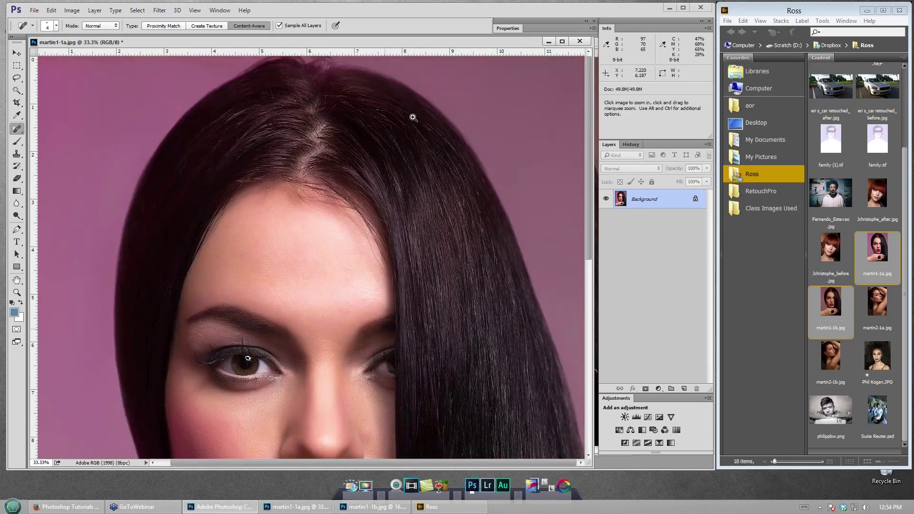
{"action": "scroll", "coordinate": [278, 276], "scroll_direction": "up", "scroll_amount": 2}
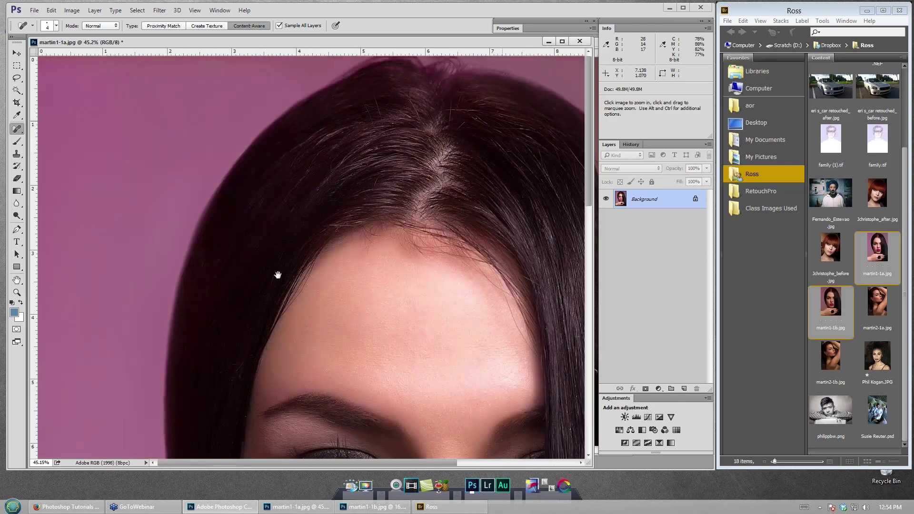
{"action": "scroll", "coordinate": [240, 248], "scroll_direction": "up", "scroll_amount": 3}
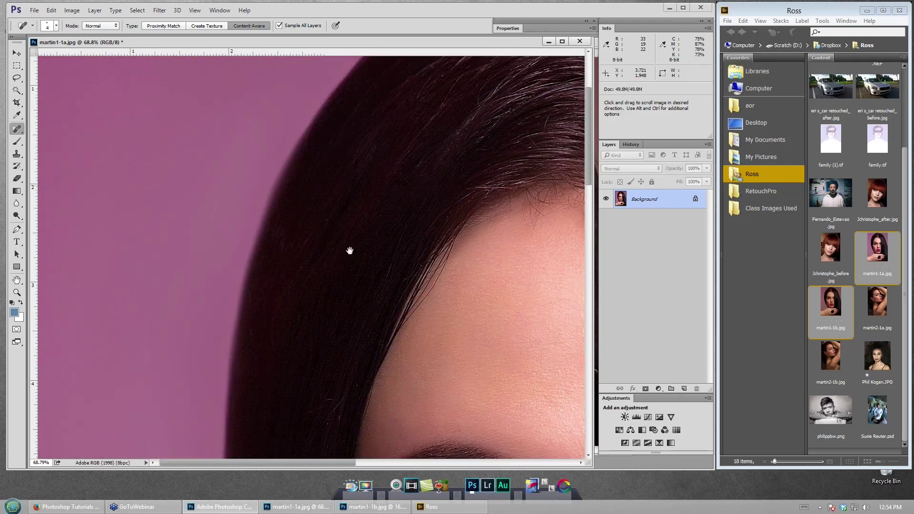
{"action": "scroll", "coordinate": [263, 312], "scroll_direction": "down", "scroll_amount": 5}
{"action": "scroll", "coordinate": [262, 313], "scroll_direction": "down", "scroll_amount": 4}
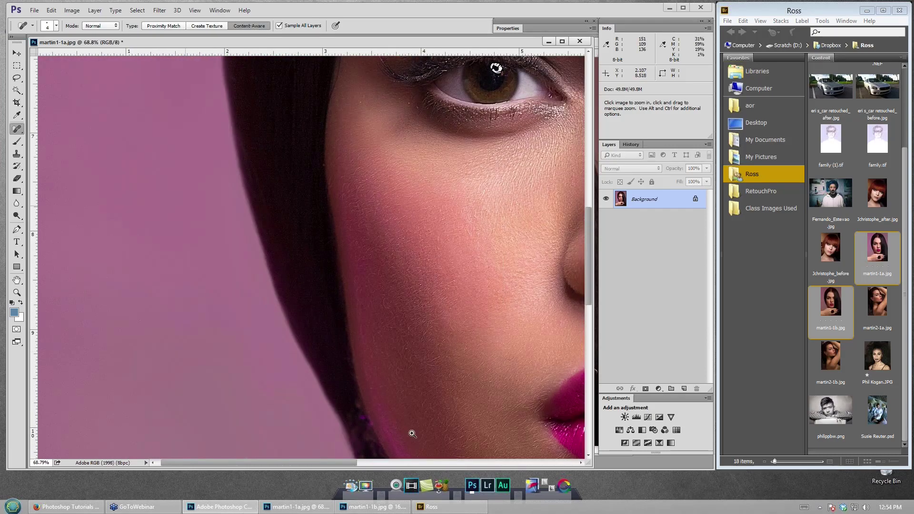
- Inspect the hair edge against the pink background beside the cheek at up to 500% magnification
{"action": "scroll", "coordinate": [317, 259], "scroll_direction": "up", "scroll_amount": 2}
{"action": "left_click", "coordinate": [317, 260]}
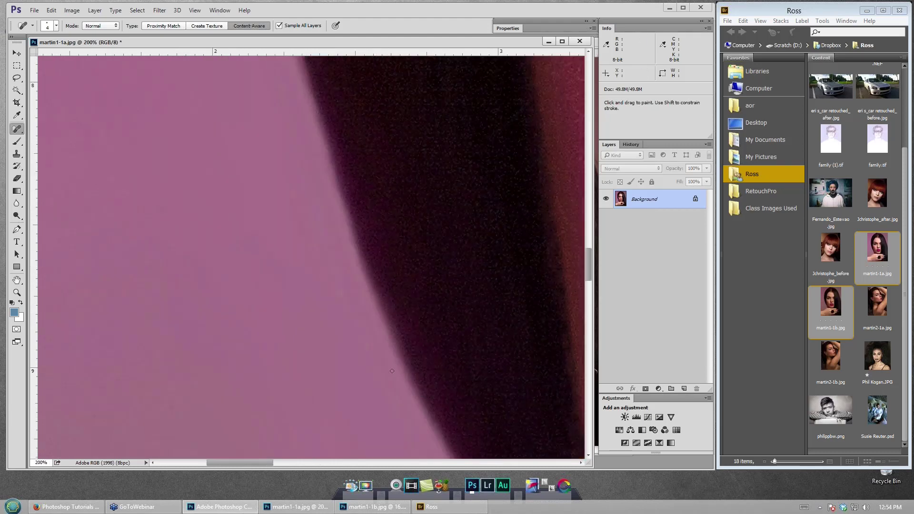
{"action": "key", "text": "ctrl"}
{"action": "left_click", "coordinate": [364, 309], "text": "ctrl"}
{"action": "left_click", "coordinate": [364, 309], "text": "ctrl"}
{"action": "left_click", "coordinate": [363, 309], "text": "ctrl"}
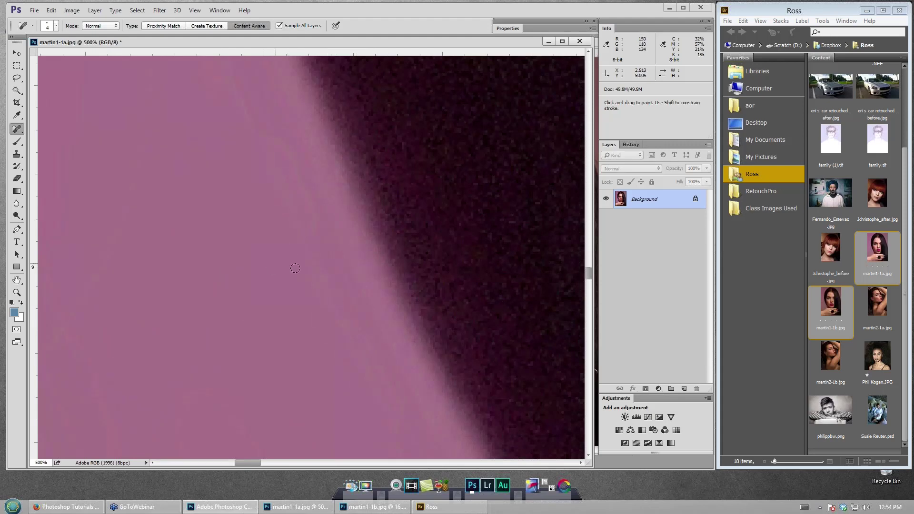
- Review the retouched dark-haired portrait's face and hair as a whole beside the original version
{"action": "key", "text": "ctrl"}
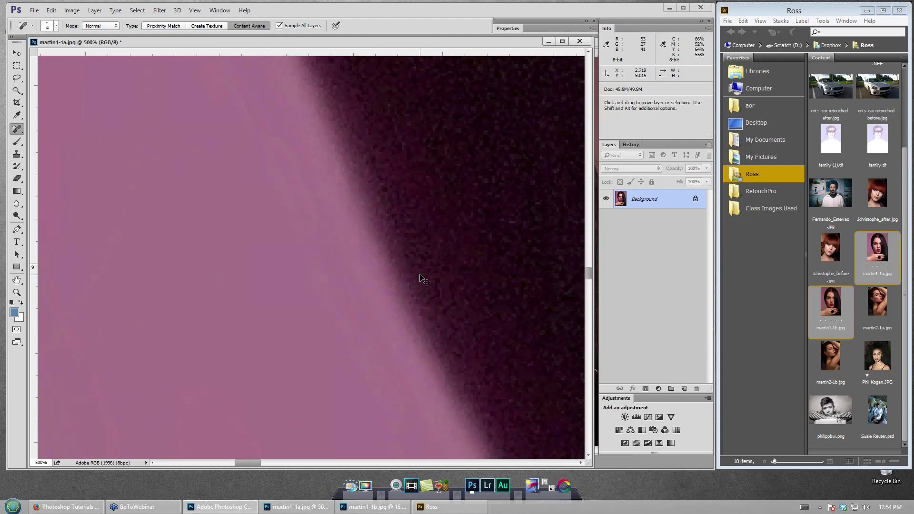
{"action": "scroll", "coordinate": [420, 279], "scroll_direction": "down", "scroll_amount": 7}
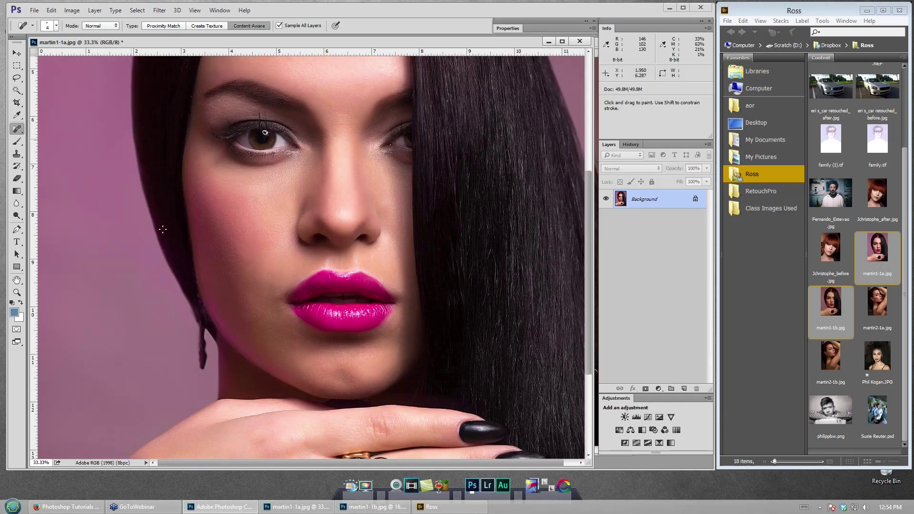
{"action": "left_click_drag", "start_coordinate": [185, 177], "coordinate": [201, 320]}
{"action": "key", "text": "ctrl+minus"}
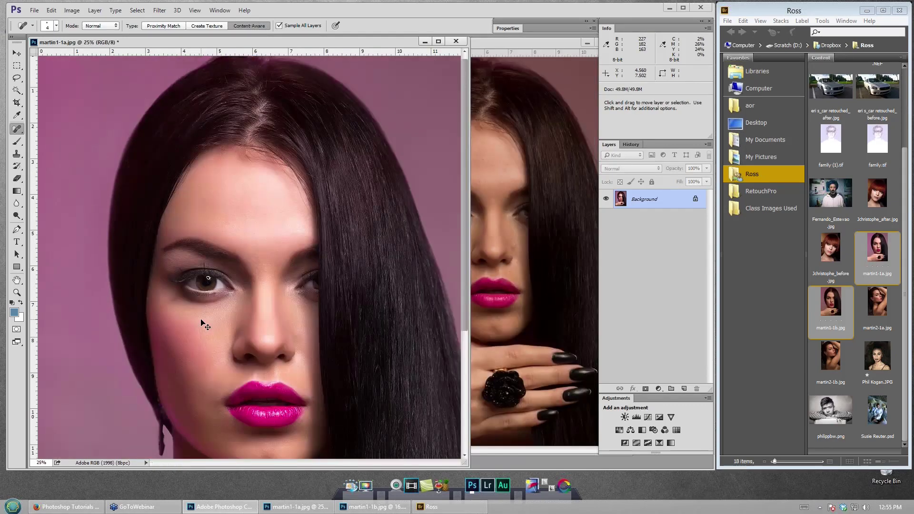
{"action": "key", "text": "ctrl+minus"}
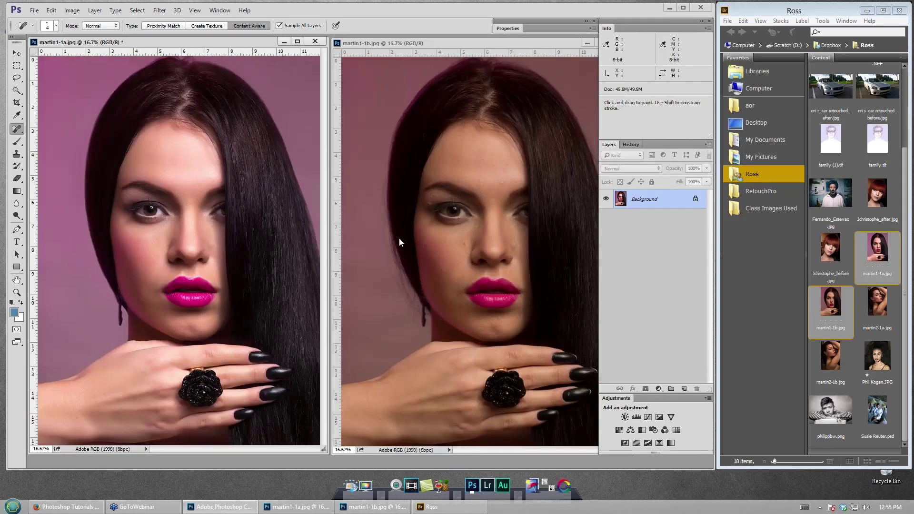
- Inspect the original portrait's outer hair edge against the background beside the cheek at about 140% magnification
{"action": "left_click", "coordinate": [526, 49]}
{"action": "key", "text": "ctrl+w"}
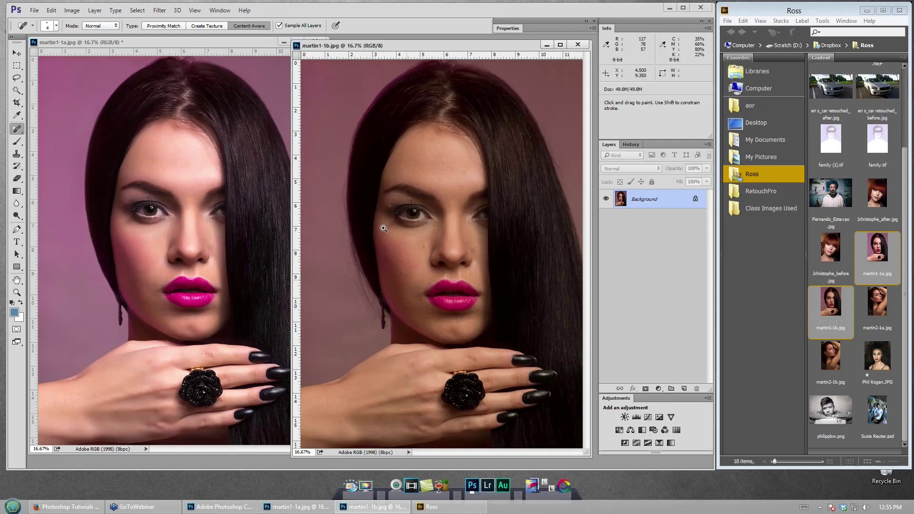
{"action": "key", "text": "ctrl+space"}
{"action": "left_click_drag", "start_coordinate": [338, 276], "coordinate": [381, 276]}
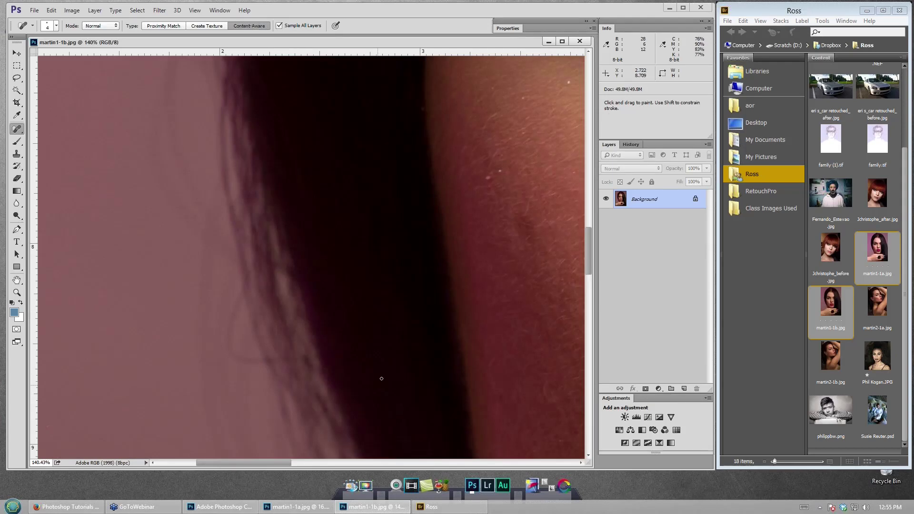
{"action": "key", "text": "ctrl"}
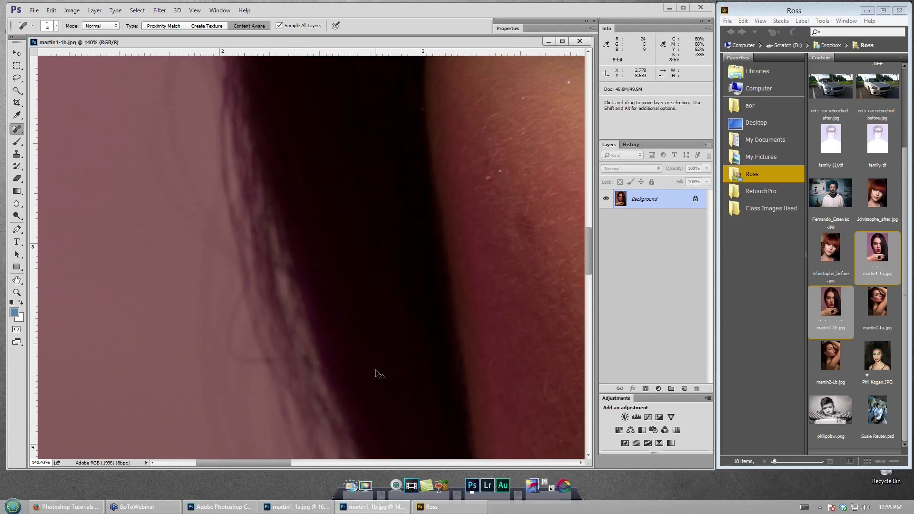
{"action": "key", "text": "ctrl+0"}
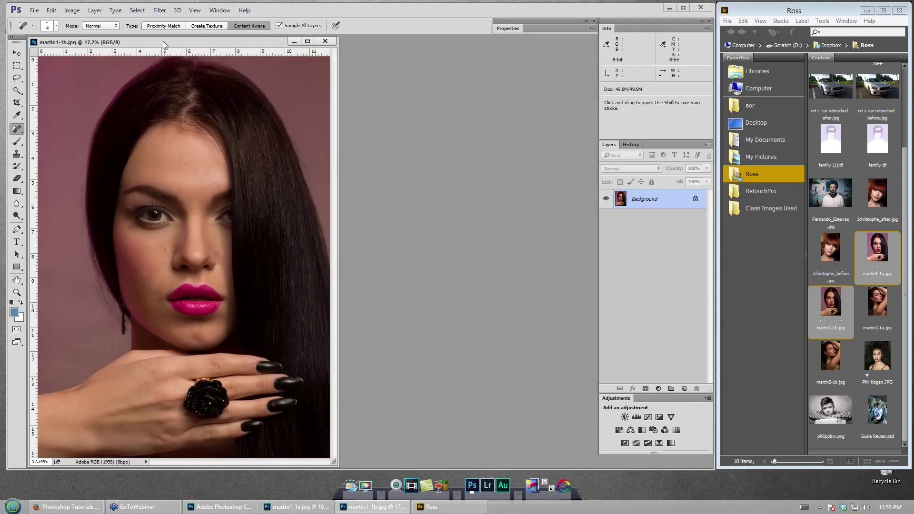
- Compare the retouched and original versions of the dark-haired portrait by alternating between the two images
{"action": "key", "text": "ctrl+Tab"}
{"action": "key", "text": "ctrl+Tab"}
{"action": "key", "text": "ctrl+Tab"}
{"action": "key", "text": "ctrl+Tab"}
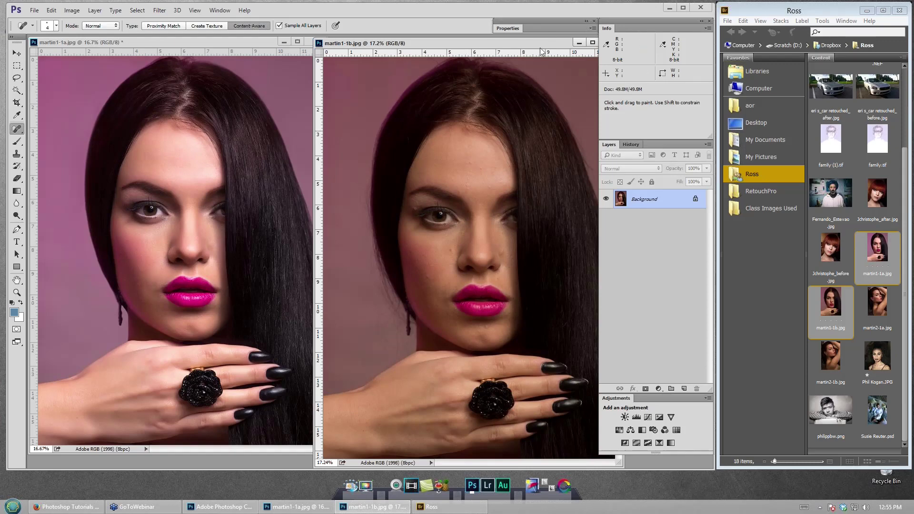
- Close both versions of the dark-haired portrait, discarding the changes to martin1-1a.jpg
{"action": "key", "text": "ctrl+w"}
{"action": "key", "text": "ctrl+w"}
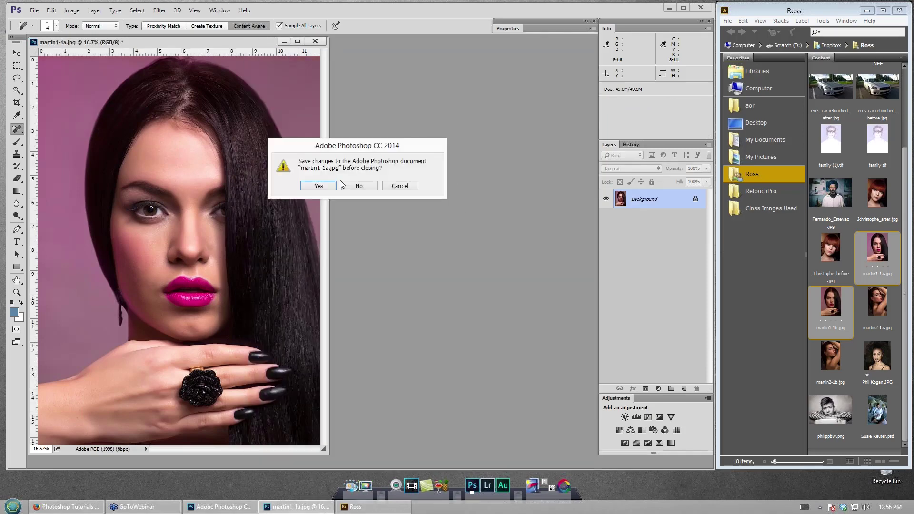
{"action": "left_click", "coordinate": [356, 187]}
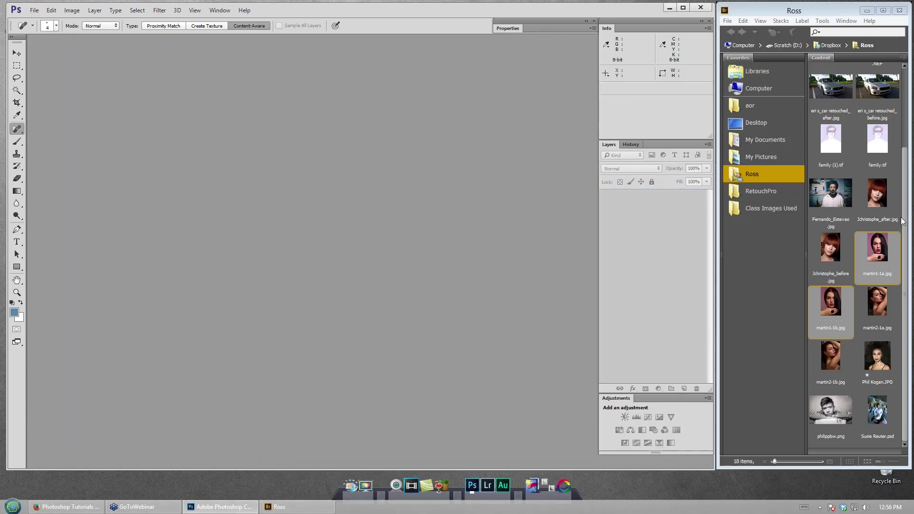
- Open the before and after images of the red-haired portrait from Bridge in Photoshop
{"action": "left_click_drag", "start_coordinate": [906, 220], "coordinate": [909, 144]}
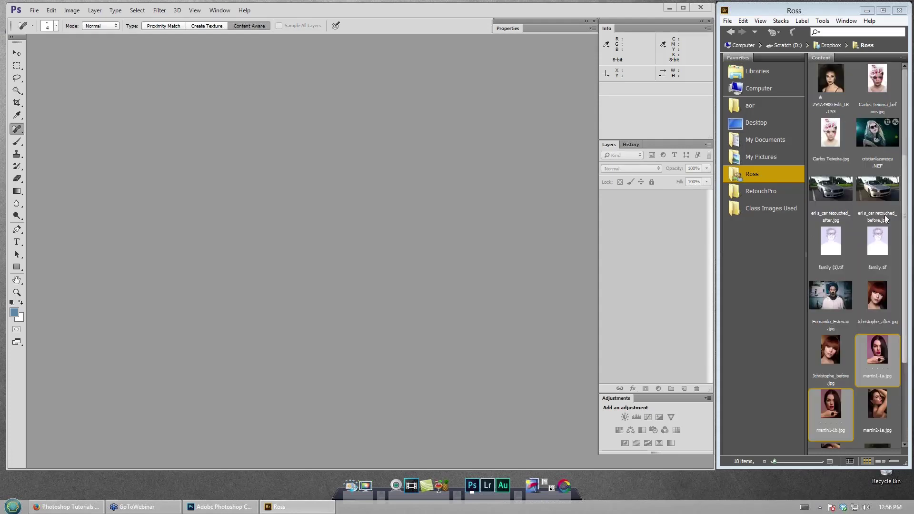
{"action": "scroll", "coordinate": [887, 223], "scroll_direction": "down", "scroll_amount": 2}
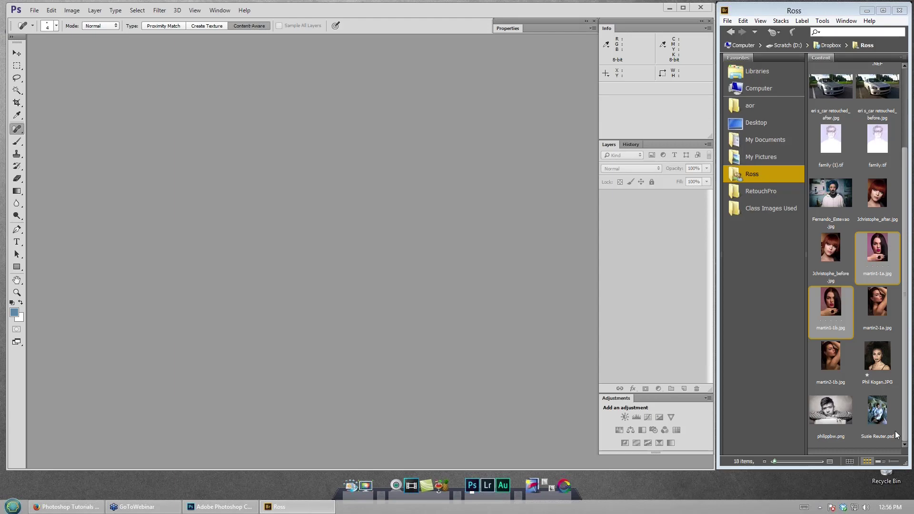
{"action": "scroll", "coordinate": [896, 435], "scroll_direction": "up", "scroll_amount": 2}
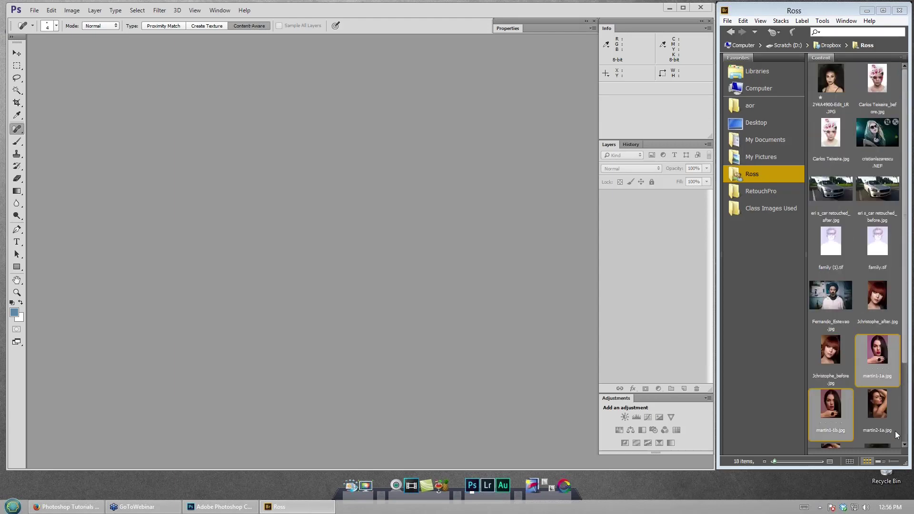
{"action": "left_click", "coordinate": [883, 298]}
{"action": "left_click", "coordinate": [825, 357], "text": "ctrl"}
{"action": "left_click_drag", "start_coordinate": [826, 358], "coordinate": [422, 346]}
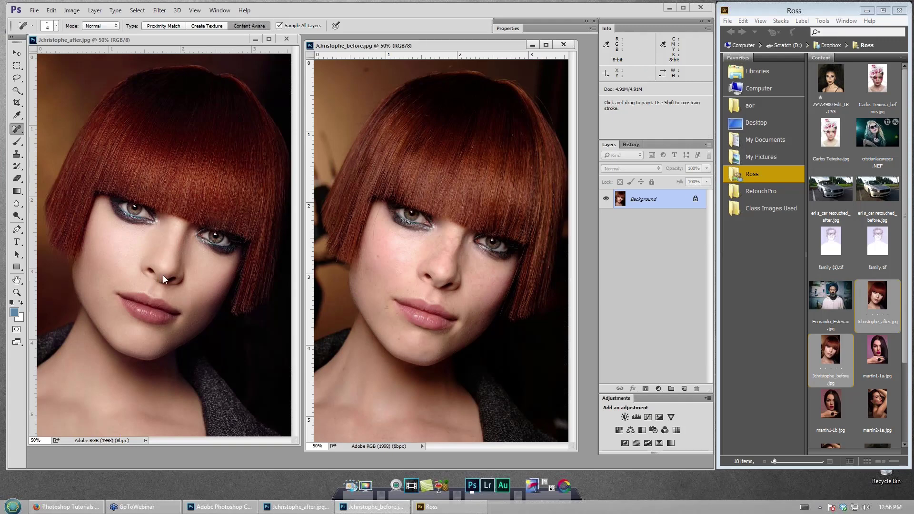
- Examine the face, neck and hair of the retouched red-haired portrait at 100% magnification
{"action": "left_click", "coordinate": [192, 303]}
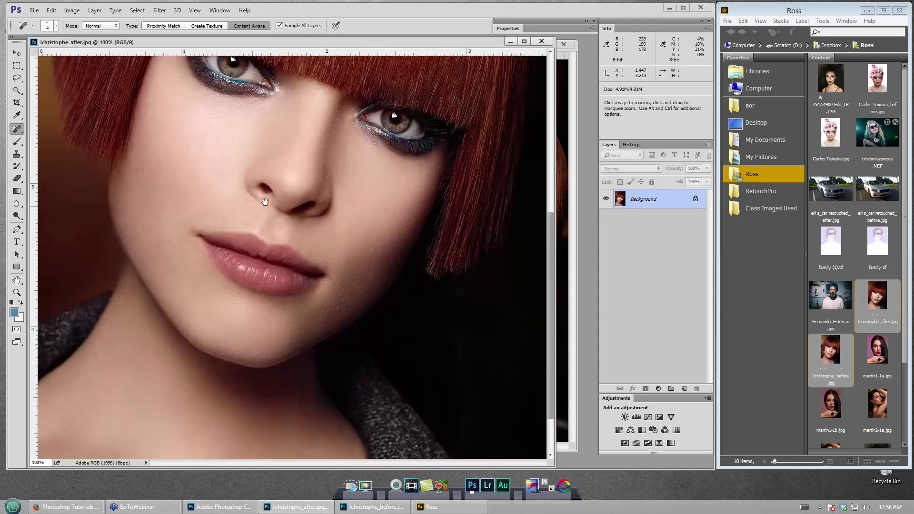
{"action": "left_click_drag", "start_coordinate": [266, 230], "coordinate": [289, 294]}
{"action": "scroll", "coordinate": [304, 151], "scroll_direction": "down", "scroll_amount": 3}
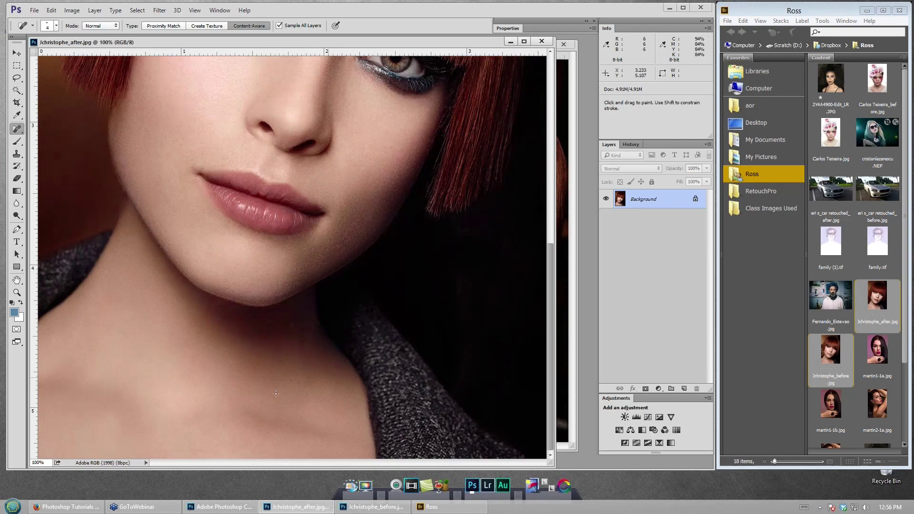
{"action": "scroll", "coordinate": [383, 305], "scroll_direction": "up", "scroll_amount": 1}
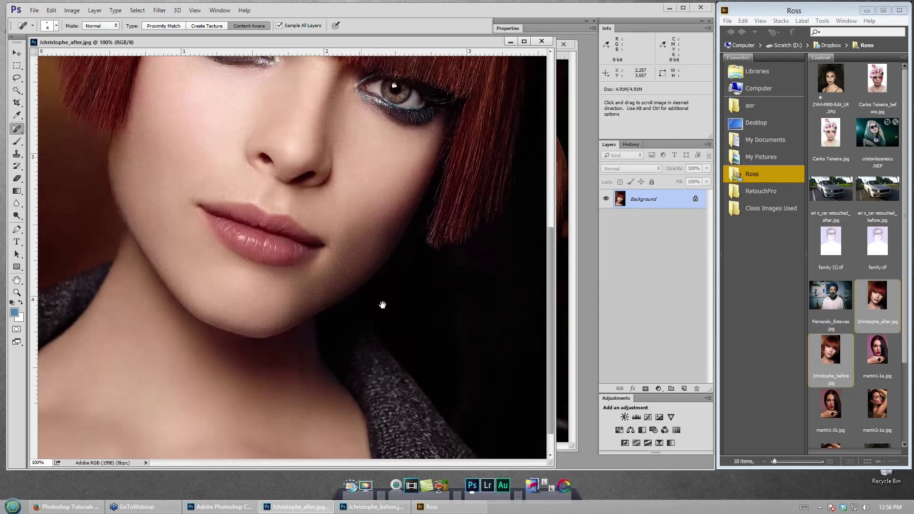
{"action": "scroll", "coordinate": [383, 304], "scroll_direction": "up", "scroll_amount": 5}
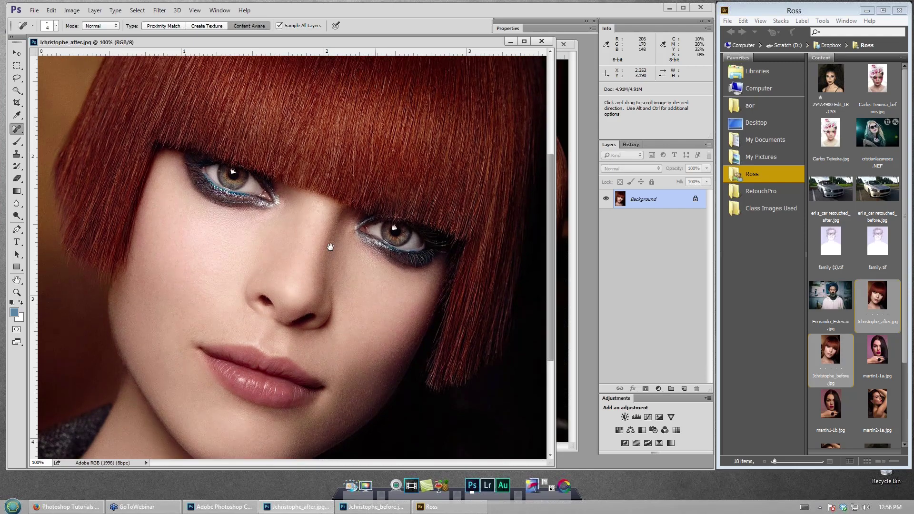
- Inspect the eyes, nose, lips and skin texture of the retouched red-haired portrait at 200%, and compare it with the original at 50%
{"action": "left_click", "coordinate": [331, 252], "text": "ctrl"}
{"action": "left_click_drag", "start_coordinate": [332, 253], "coordinate": [357, 290]}
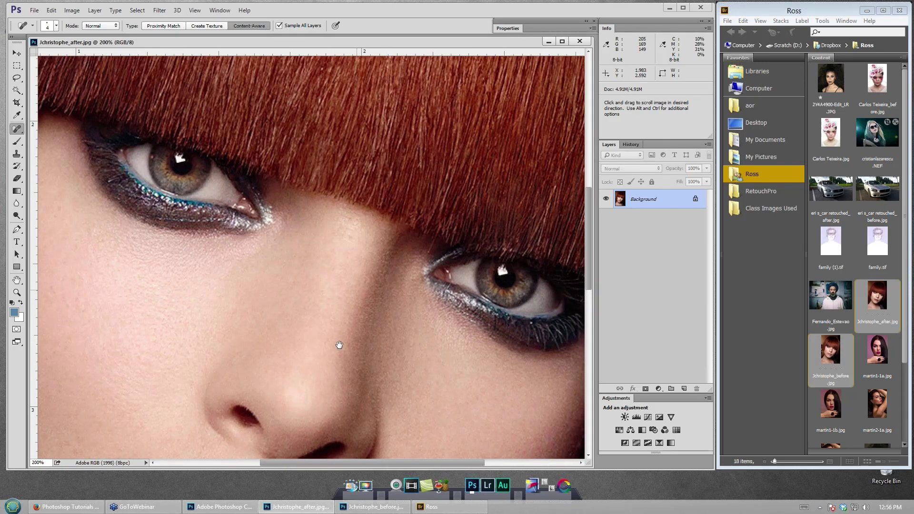
{"action": "left_click_drag", "start_coordinate": [356, 159], "coordinate": [451, 261]}
{"action": "left_click_drag", "start_coordinate": [353, 410], "coordinate": [277, 263]}
{"action": "left_click_drag", "start_coordinate": [333, 268], "coordinate": [327, 76]}
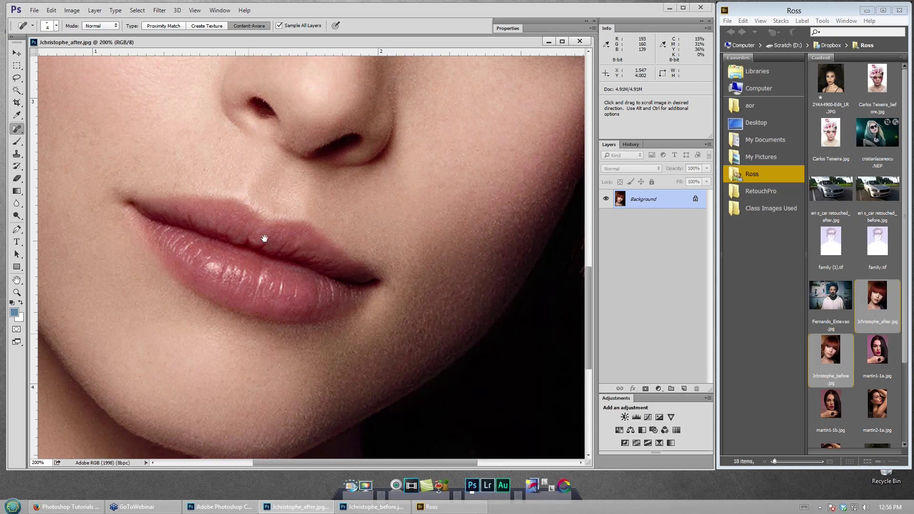
{"action": "left_click_drag", "start_coordinate": [265, 238], "coordinate": [333, 315]}
{"action": "left_click_drag", "start_coordinate": [329, 267], "coordinate": [327, 290]}
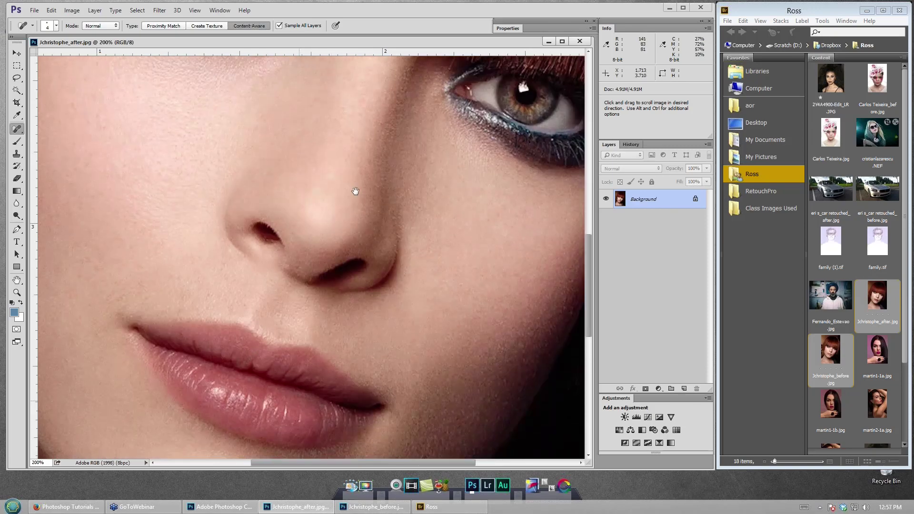
{"action": "left_click_drag", "start_coordinate": [356, 191], "coordinate": [363, 295]}
{"action": "scroll", "coordinate": [363, 294], "scroll_direction": "up", "scroll_amount": 3}
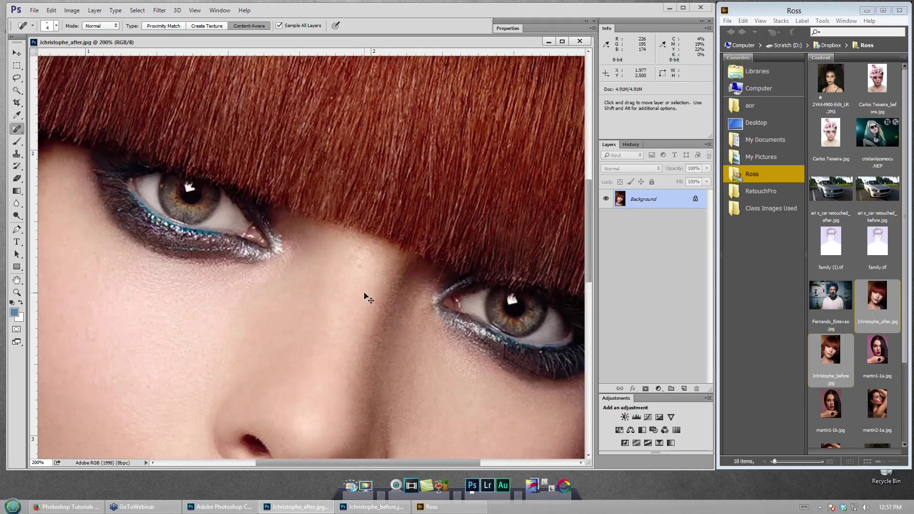
{"action": "key", "text": "ctrl+minus"}
{"action": "key", "text": "ctrl+minus"}
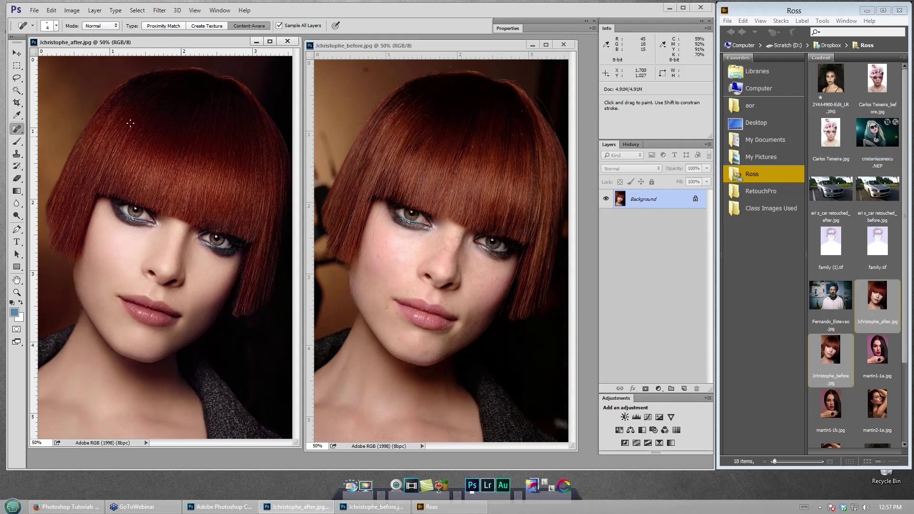
- Close both red-haired portraits and open the portrait of the woman with voluminous curly hair from Bridge
{"action": "key", "text": "ctrl+alt+w"}
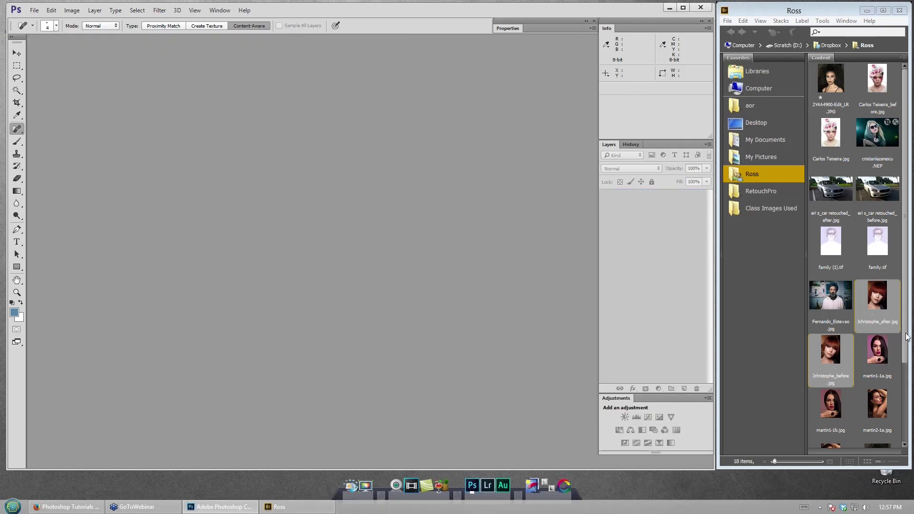
{"action": "left_click_drag", "start_coordinate": [907, 336], "coordinate": [908, 342]}
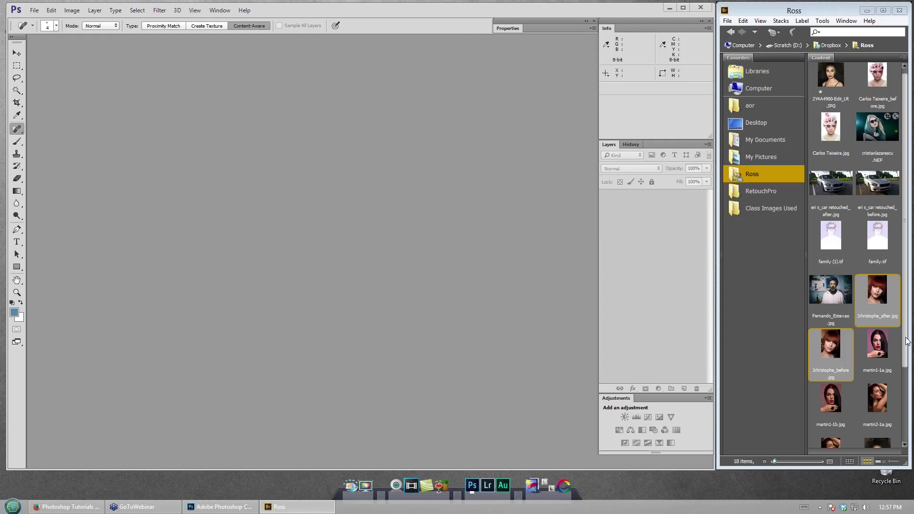
{"action": "scroll", "coordinate": [879, 369], "scroll_direction": "down", "scroll_amount": 5}
{"action": "left_click_drag", "start_coordinate": [878, 369], "coordinate": [469, 349]}
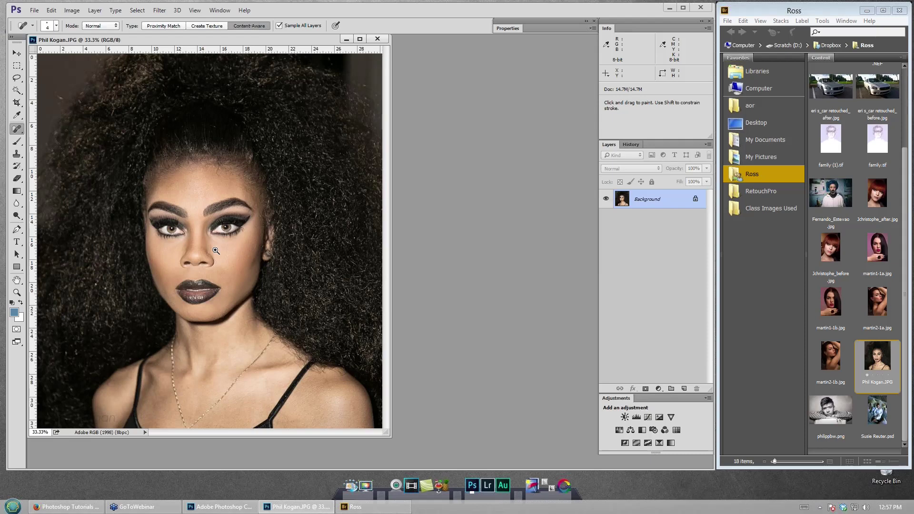
- Inspect the curly-haired portrait's eyes, nose and skin at up to 200%, and review the whole image
{"action": "key", "text": "ctrl+space"}
{"action": "left_click", "coordinate": [270, 286]}
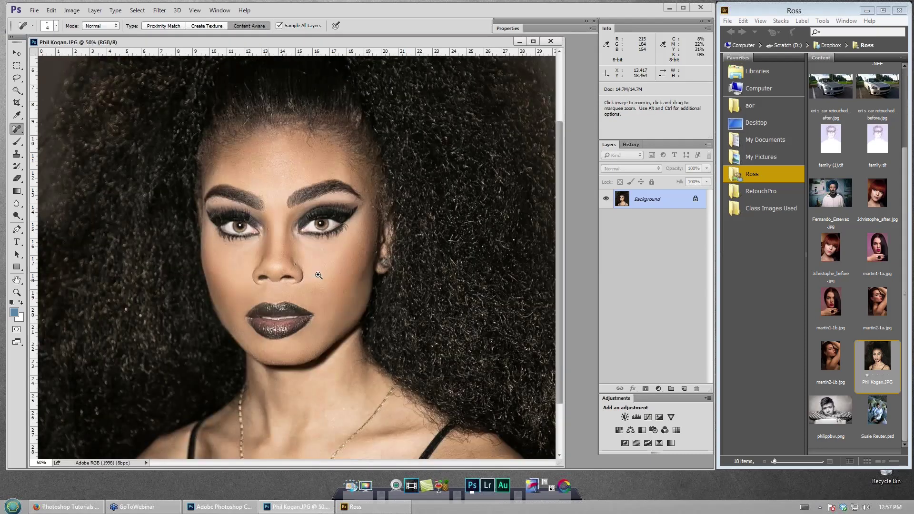
{"action": "left_click", "coordinate": [319, 275]}
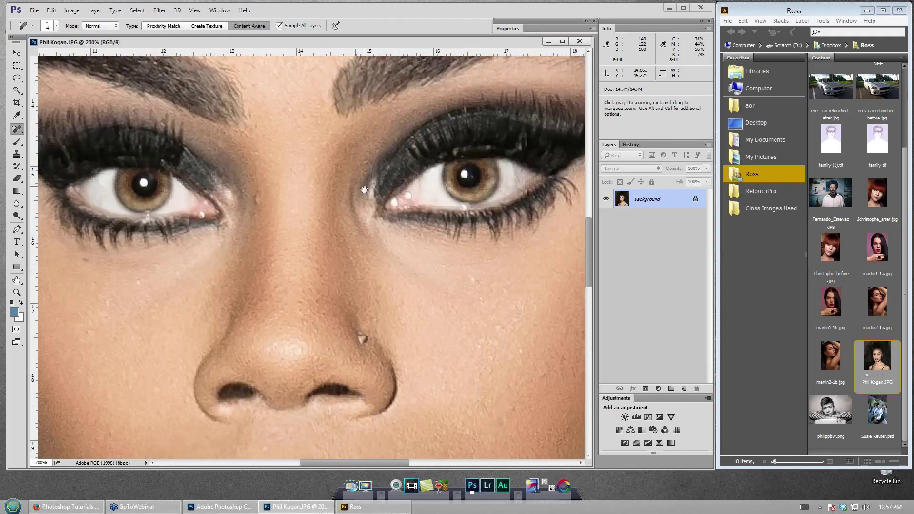
{"action": "left_click", "coordinate": [313, 225]}
{"action": "key", "text": "ctrl+minus"}
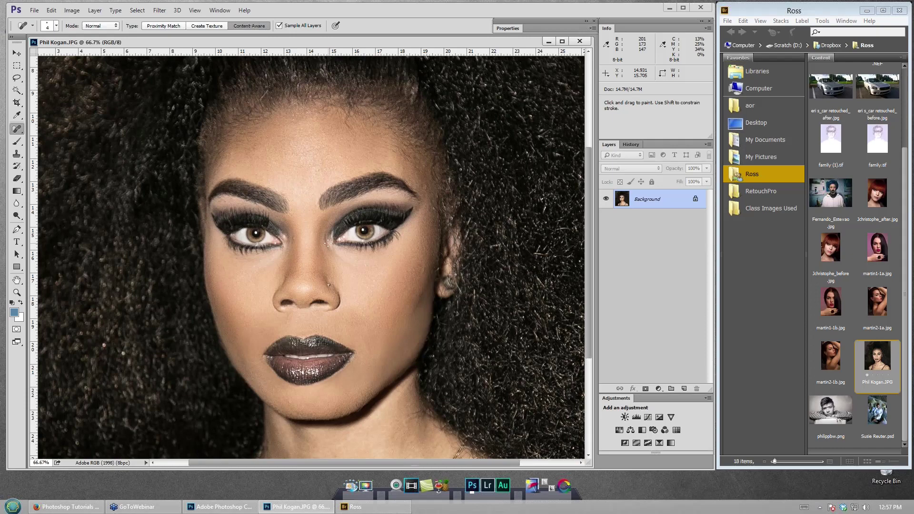
{"action": "key", "text": "ctrl+0"}
- Duplicate the Background layer of the curly-haired portrait and enter Quick Mask mode with the Brush tool
{"action": "left_click_drag", "start_coordinate": [667, 398], "coordinate": [684, 388]}
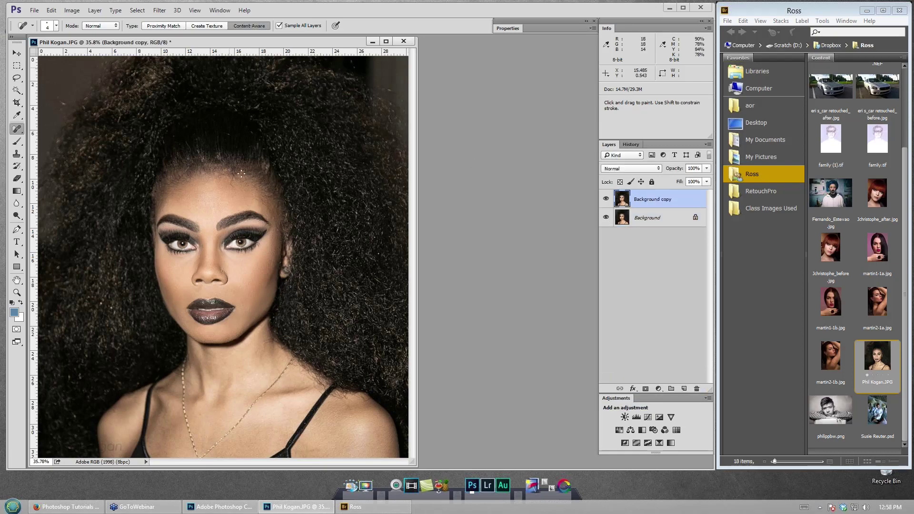
{"action": "left_click", "coordinate": [16, 330]}
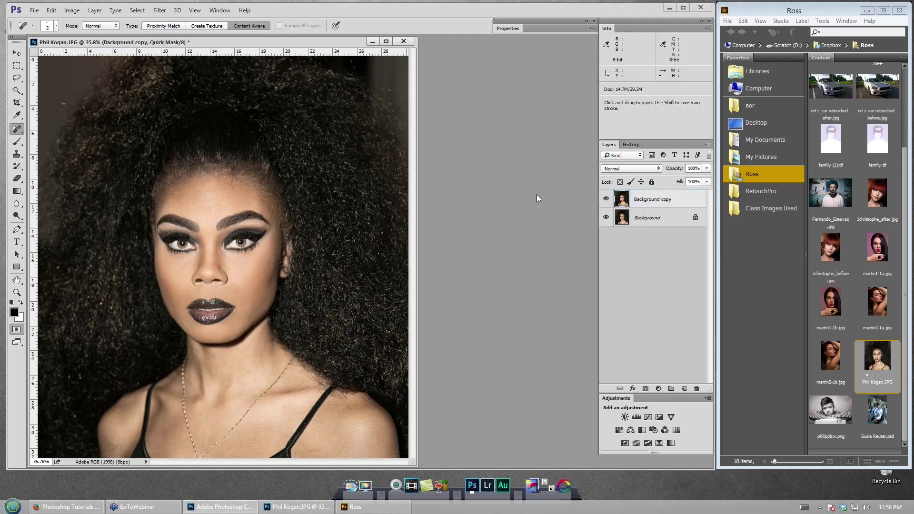
{"action": "key", "text": "bracketleft"}
{"action": "key", "text": "bracketleft"}
{"action": "key", "text": "b"}
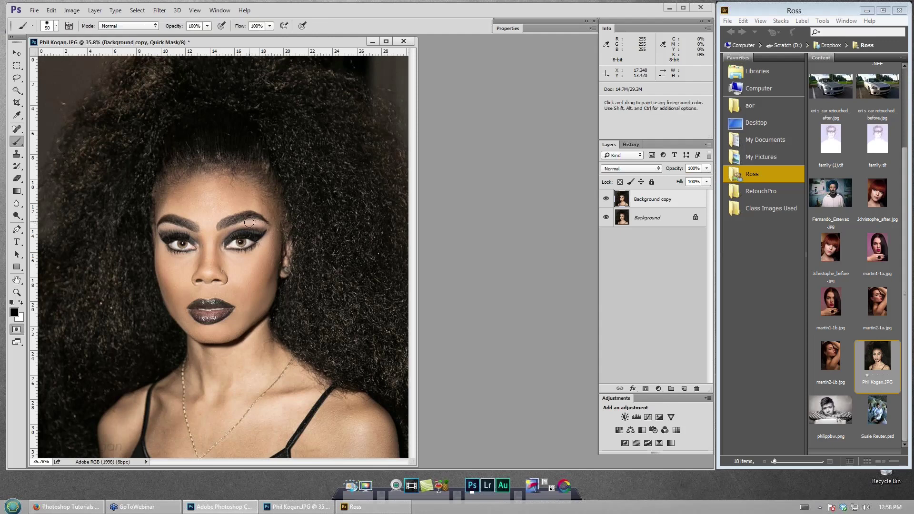
- Enlarge the brush to 400 px, paint a test dab on the face in Quick Mask mode and undo it
{"action": "key", "text": "bracketright"}
{"action": "key", "text": "bracketright"}
{"action": "key", "text": "bracketright"}
{"action": "key", "text": "bracketright"}
{"action": "key", "text": "bracketright"}
{"action": "key", "text": "bracketright"}
{"action": "key", "text": "bracketright"}
{"action": "key", "text": "bracketright"}
{"action": "left_click", "coordinate": [210, 214]}
{"action": "key", "text": "ctrl+z"}
- Lower the 400 px brush's hardness to about 20% and expand the document view to fill the screen
{"action": "left_click", "coordinate": [57, 26]}
{"action": "left_click_drag", "start_coordinate": [109, 80], "coordinate": [72, 78]}
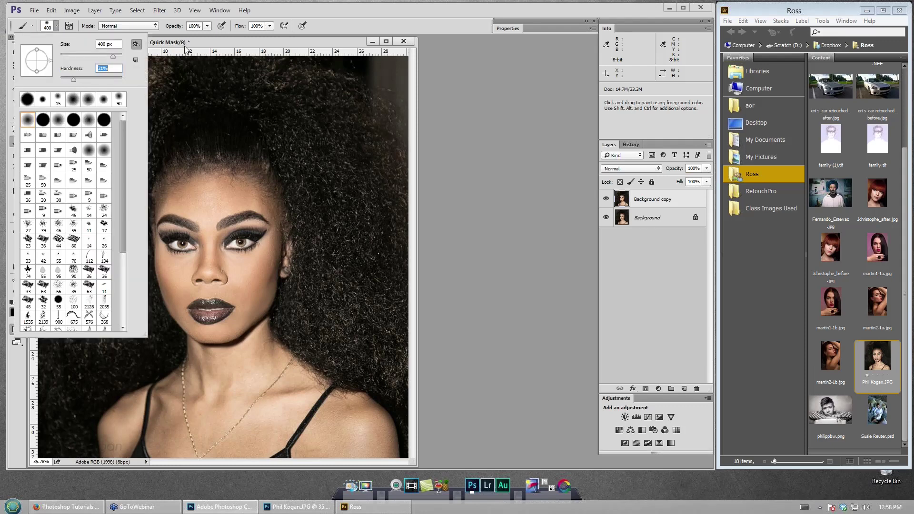
{"action": "key", "text": "Return"}
{"action": "key", "text": "f"}
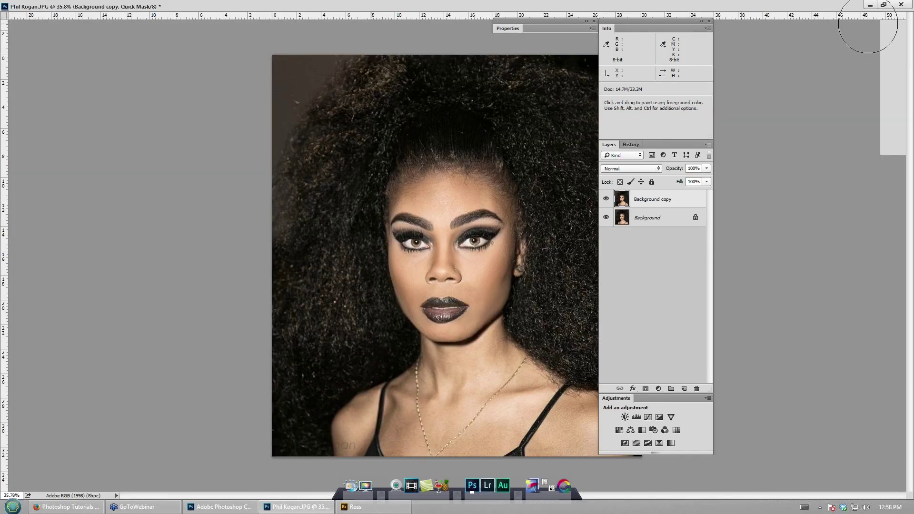
- Return the portrait to a floating window and paint a Quick Mask over the face, neck and shoulders with the 400 px brush
{"action": "left_click", "coordinate": [883, 6]}
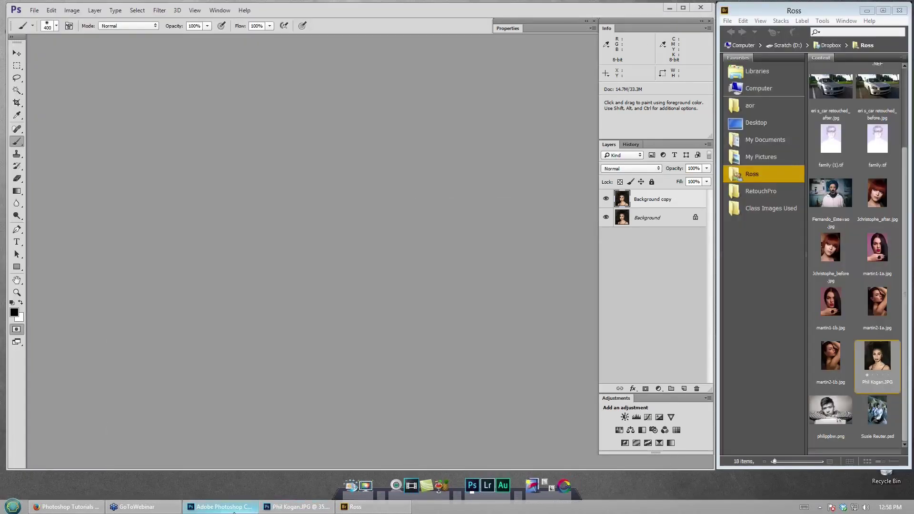
{"action": "left_click", "coordinate": [295, 507]}
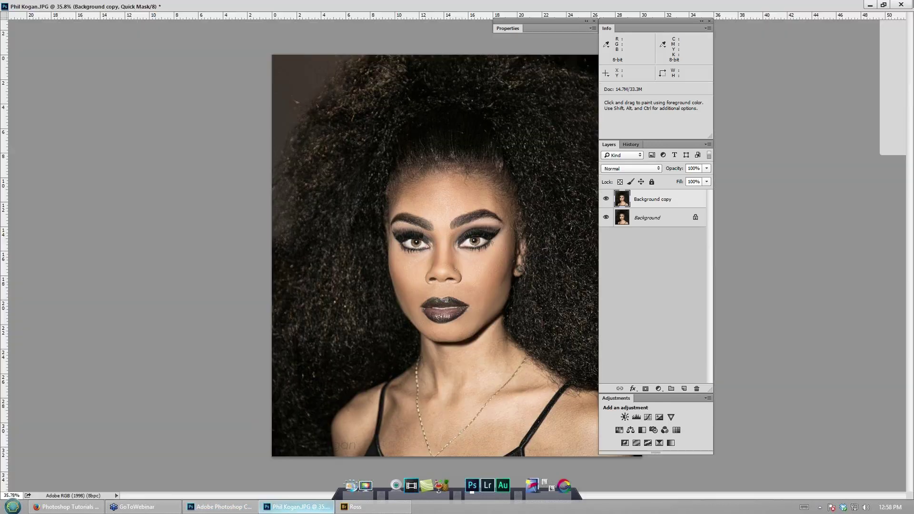
{"action": "left_click", "coordinate": [885, 6]}
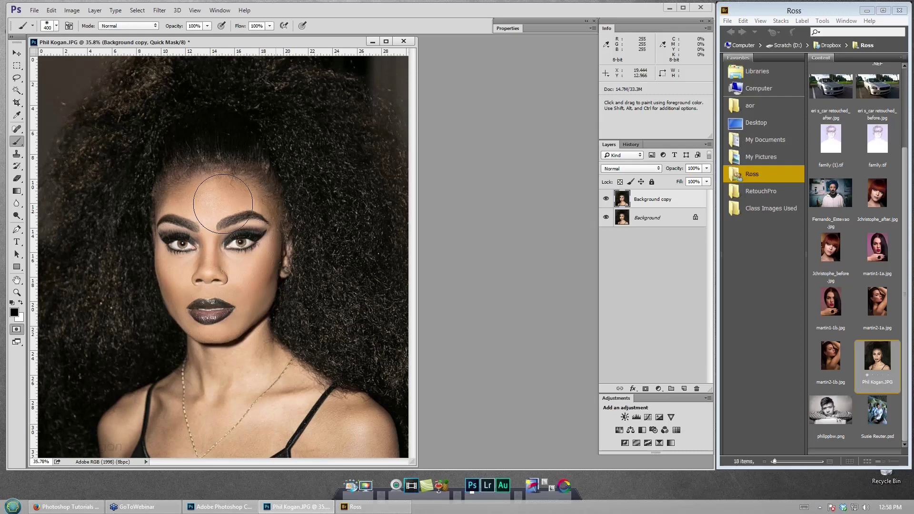
{"action": "mouse_move", "coordinate": [195, 244]}
{"action": "left_mouse_down"}
{"action": "mouse_move", "coordinate": [210, 190]}
{"action": "mouse_move", "coordinate": [191, 295]}
{"action": "mouse_move", "coordinate": [257, 238]}
{"action": "mouse_move", "coordinate": [226, 324]}
{"action": "mouse_move", "coordinate": [265, 377]}
{"action": "mouse_move", "coordinate": [347, 429]}
{"action": "mouse_move", "coordinate": [286, 438]}
{"action": "mouse_move", "coordinate": [150, 416]}
{"action": "mouse_move", "coordinate": [214, 348]}
{"action": "left_mouse_up"}
{"action": "left_click_drag", "start_coordinate": [214, 348], "coordinate": [348, 440]}
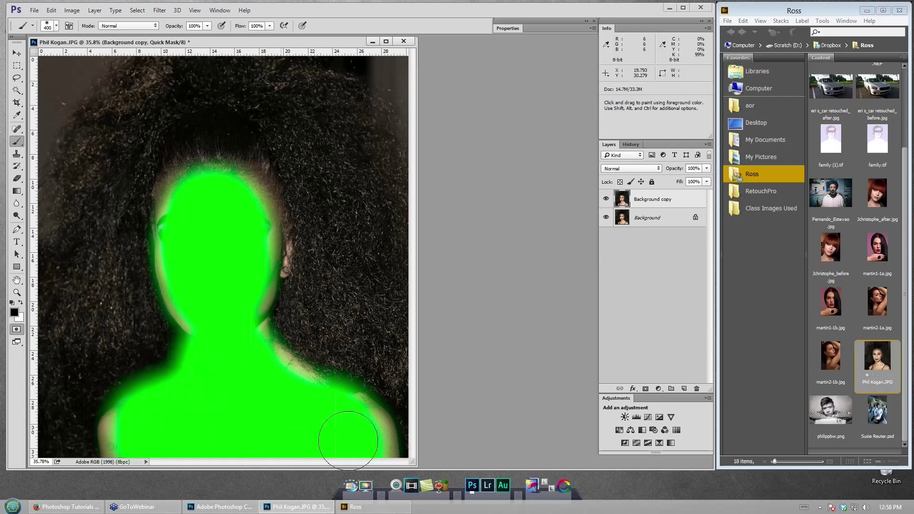
{"action": "mouse_move", "coordinate": [224, 194]}
{"action": "left_mouse_down"}
{"action": "mouse_move", "coordinate": [235, 312]}
{"action": "mouse_move", "coordinate": [260, 385]}
{"action": "mouse_move", "coordinate": [335, 419]}
{"action": "mouse_move", "coordinate": [363, 459]}
{"action": "mouse_move", "coordinate": [170, 402]}
{"action": "mouse_move", "coordinate": [138, 446]}
{"action": "mouse_move", "coordinate": [114, 438]}
{"action": "left_mouse_up"}
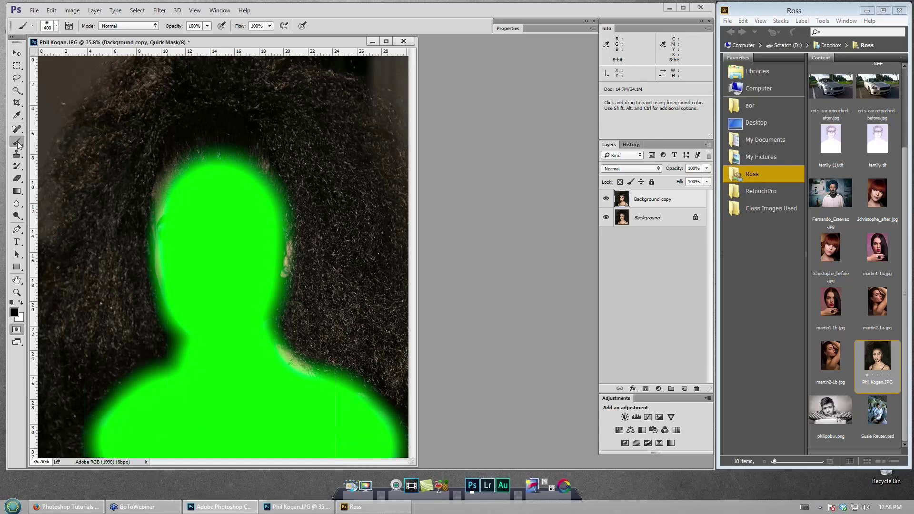
- Exit Quick Mask, turn the selection into a layer mask on Background copy, and target the layer's image instead of its mask
{"action": "left_click", "coordinate": [17, 330]}
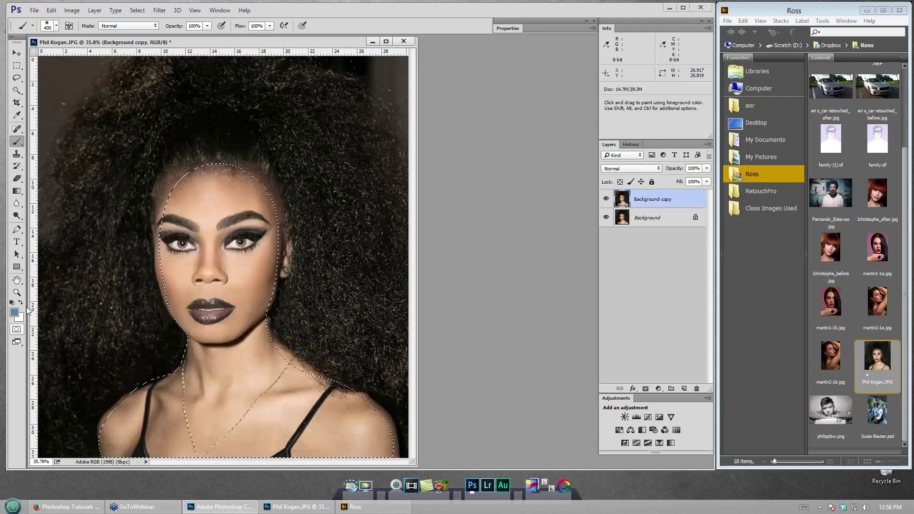
{"action": "left_click", "coordinate": [646, 389]}
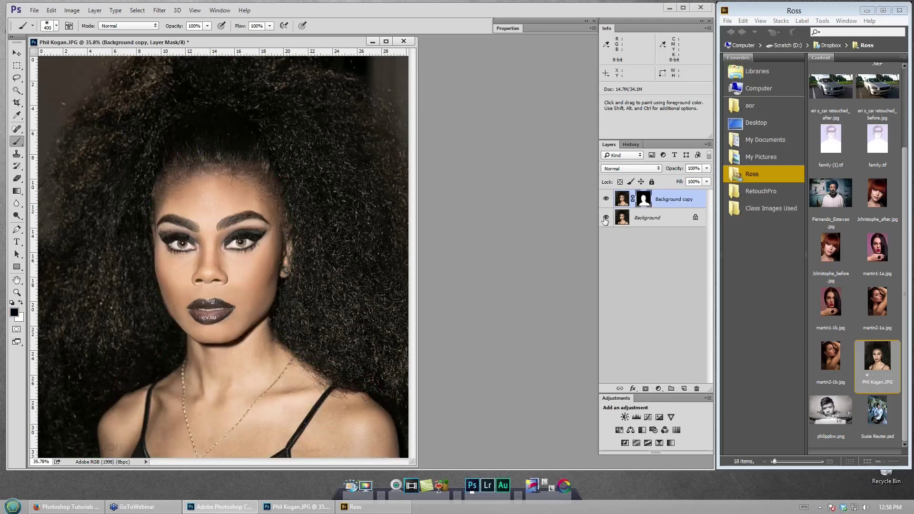
{"action": "left_click", "coordinate": [605, 218]}
{"action": "left_click", "coordinate": [621, 199]}
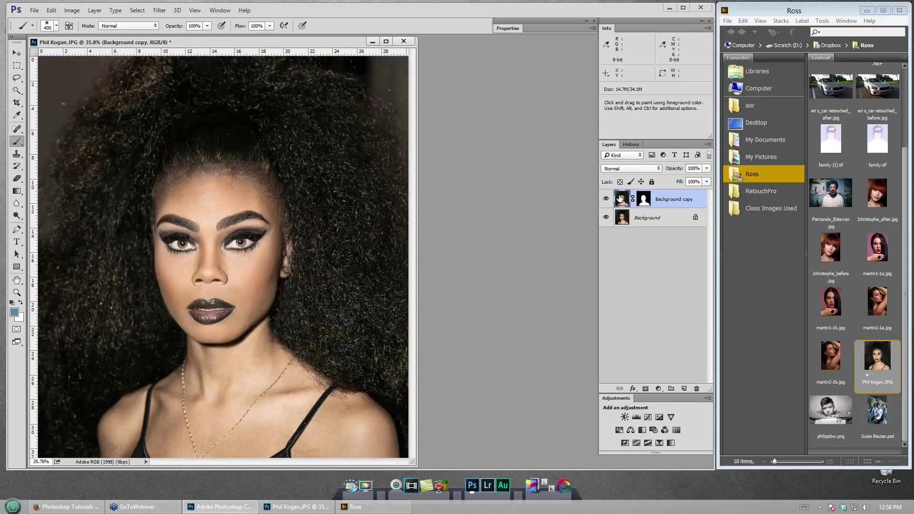
- Try Smart Sharpen on the Background copy layer, previewing the eye and nearby skin at 100%, and cancel it
{"action": "left_click", "coordinate": [159, 10]}
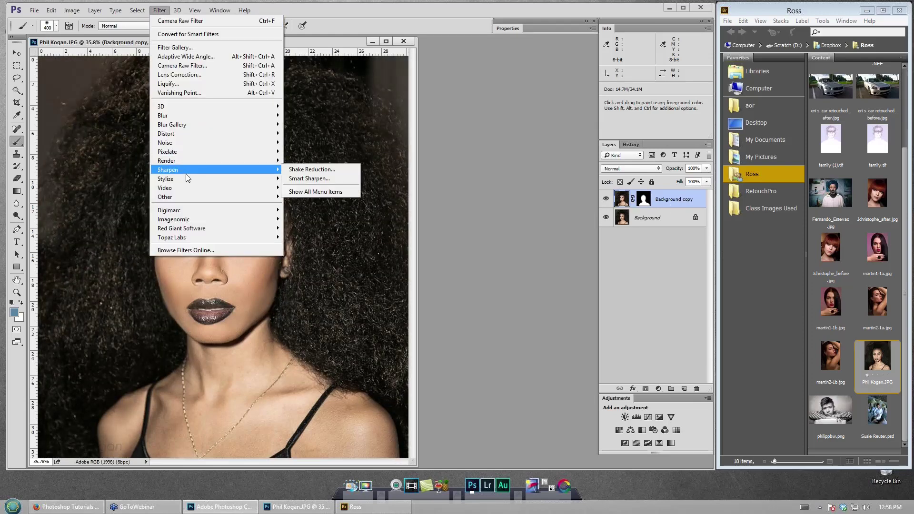
{"action": "mouse_move", "coordinate": [246, 169]}
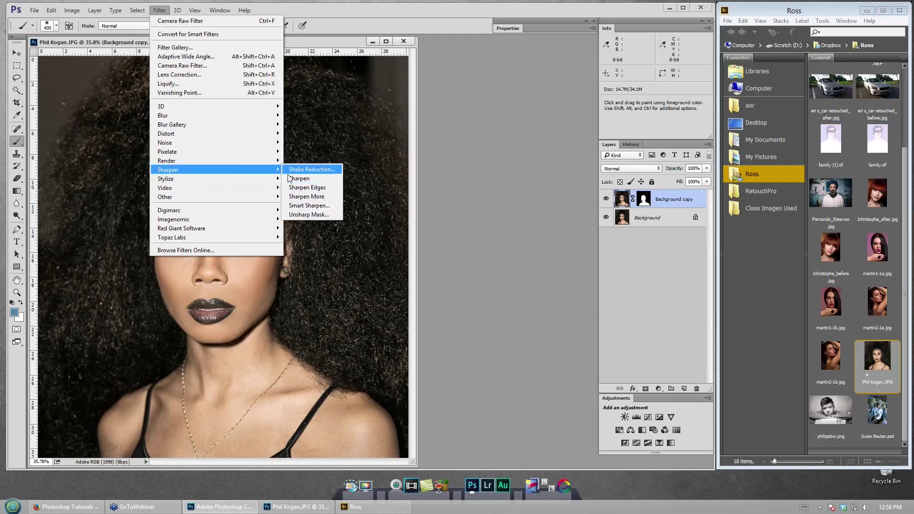
{"action": "left_click", "coordinate": [313, 210]}
{"action": "left_click_drag", "start_coordinate": [474, 95], "coordinate": [480, 96]}
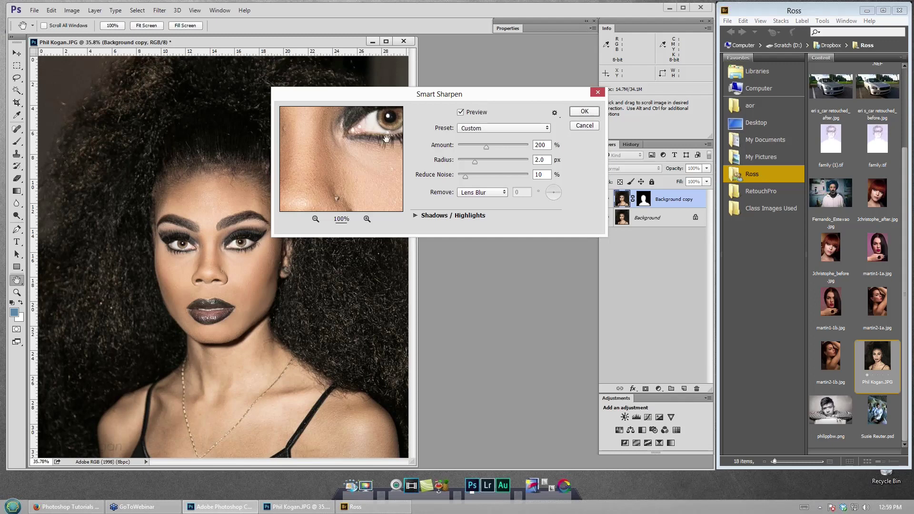
{"action": "left_click_drag", "start_coordinate": [388, 138], "coordinate": [373, 140]}
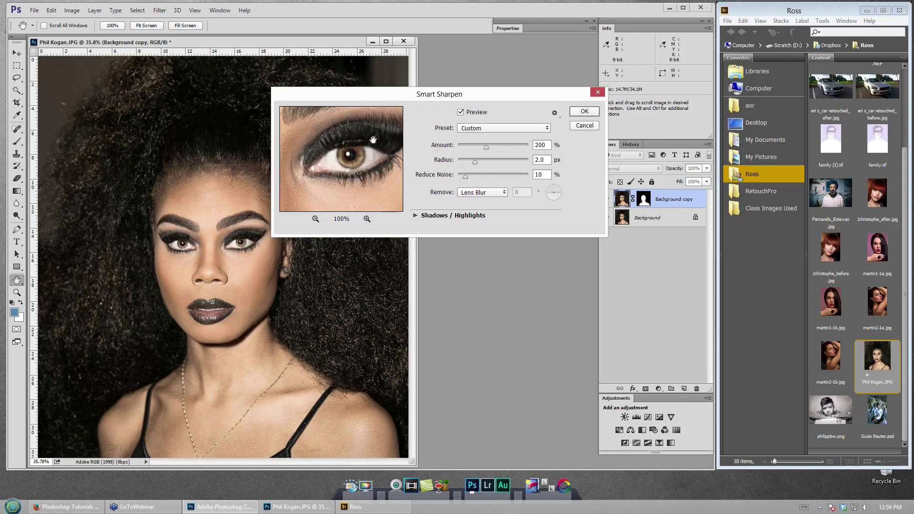
{"action": "left_click_drag", "start_coordinate": [373, 140], "coordinate": [373, 164]}
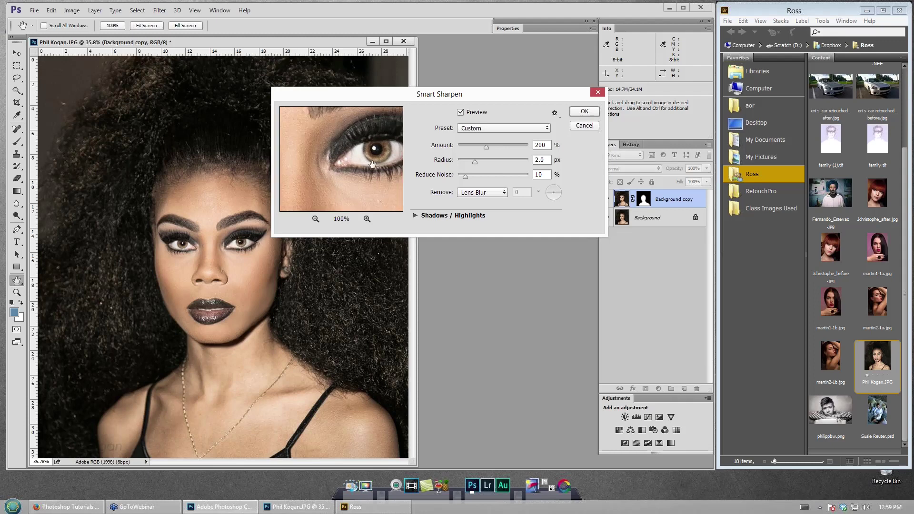
{"action": "left_click_drag", "start_coordinate": [373, 165], "coordinate": [316, 170]}
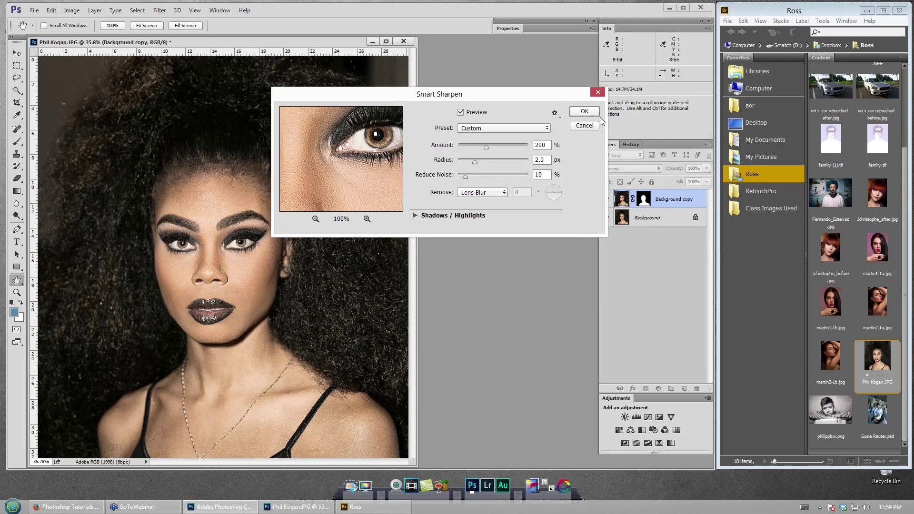
{"action": "left_click", "coordinate": [585, 125]}
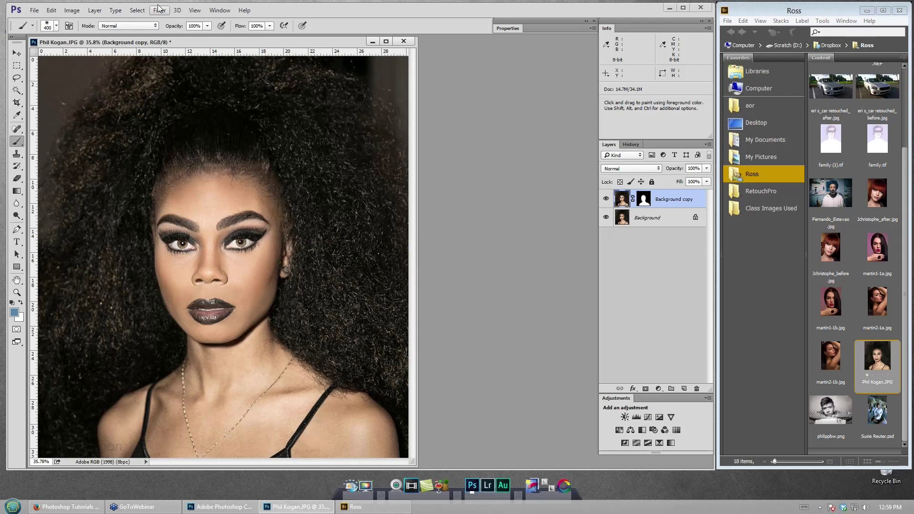
{"action": "left_click", "coordinate": [159, 9]}
{"action": "mouse_move", "coordinate": [213, 218]}
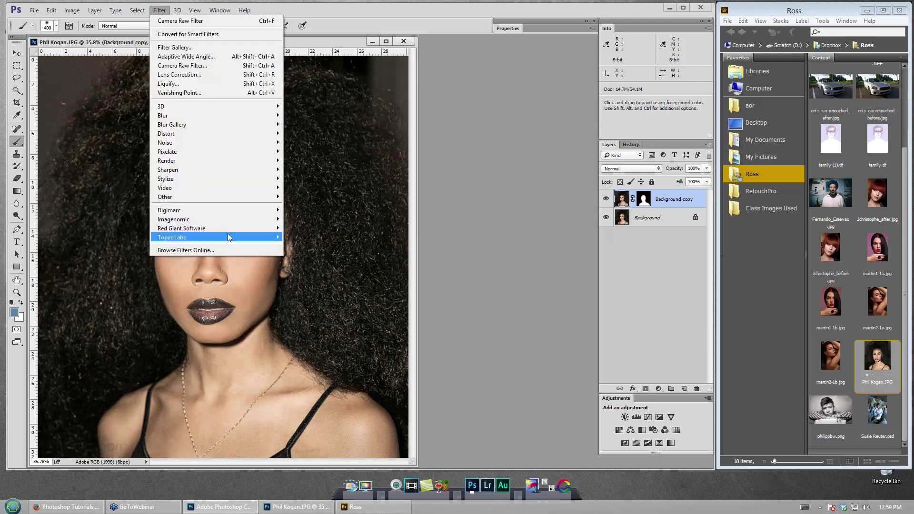
{"action": "mouse_move", "coordinate": [228, 237]}
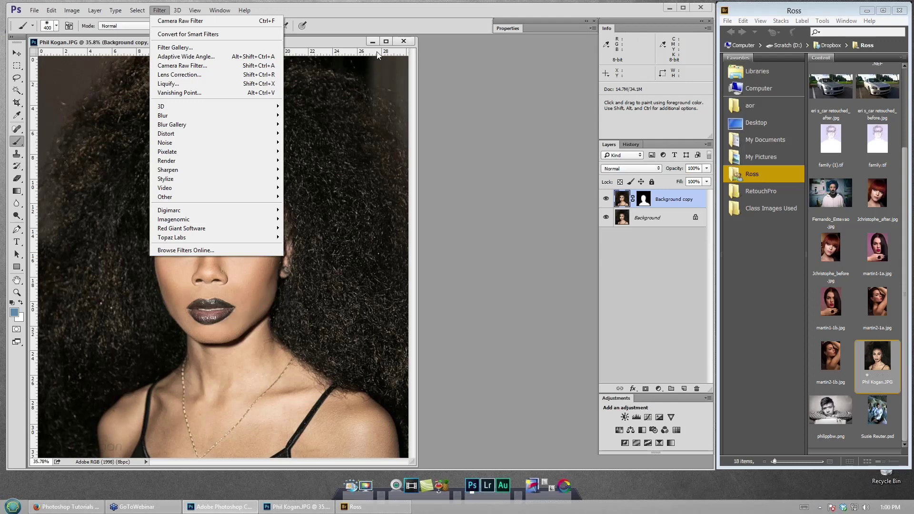
{"action": "left_click", "coordinate": [325, 41]}
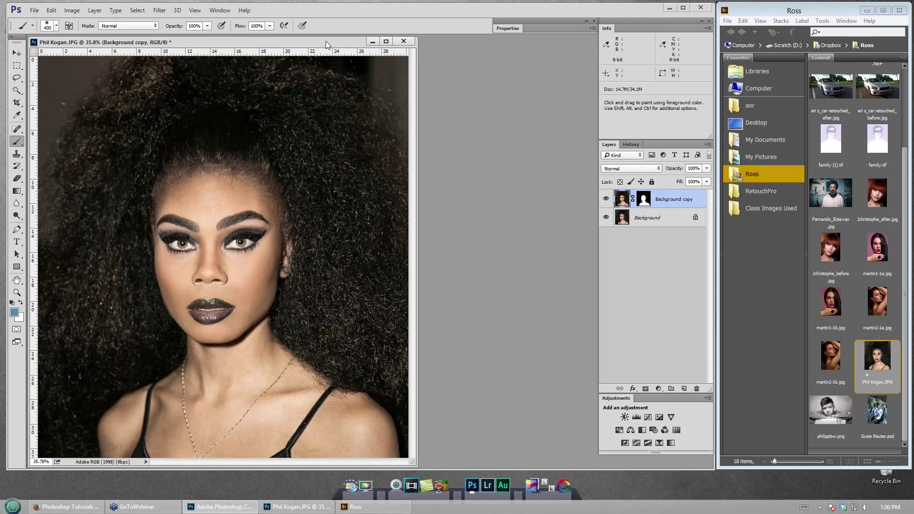
- Try Smart Sharpen with Reduce Noise at 80% on the Background copy layer and cancel it
{"action": "left_click", "coordinate": [160, 10]}
{"action": "mouse_move", "coordinate": [192, 143]}
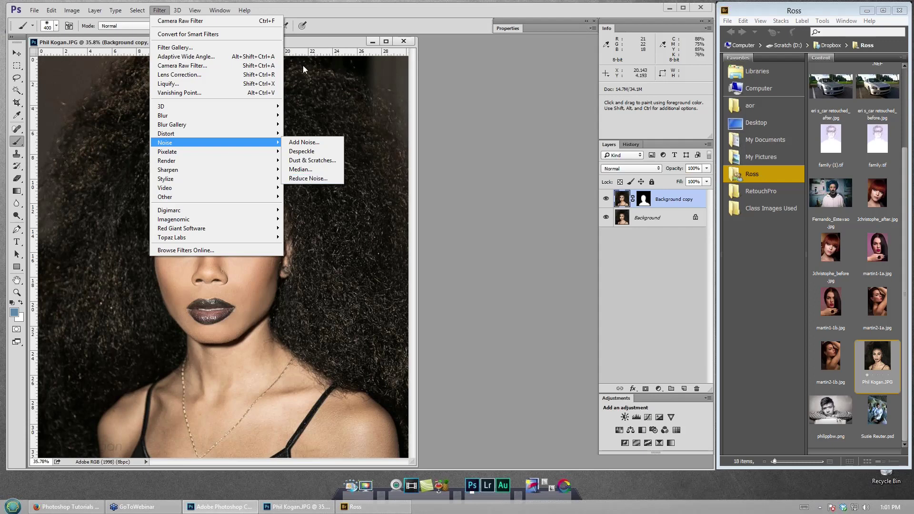
{"action": "mouse_move", "coordinate": [231, 172]}
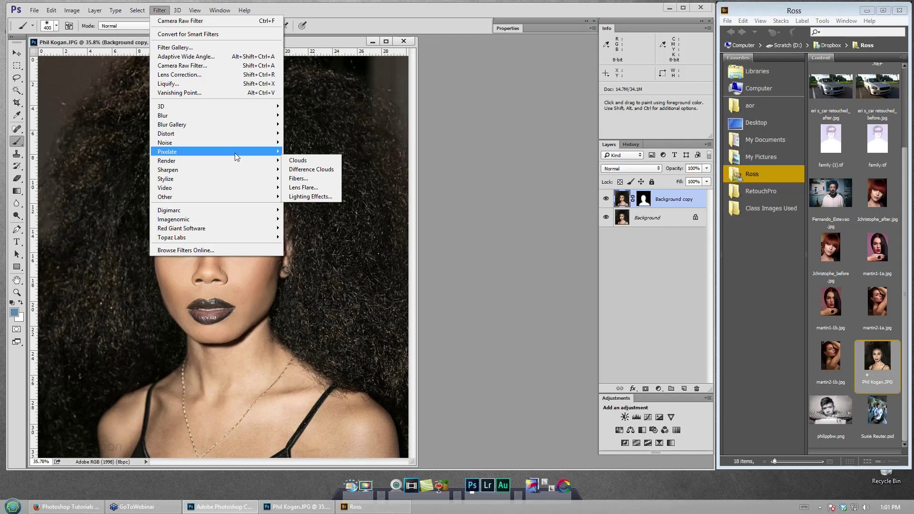
{"action": "mouse_move", "coordinate": [238, 145]}
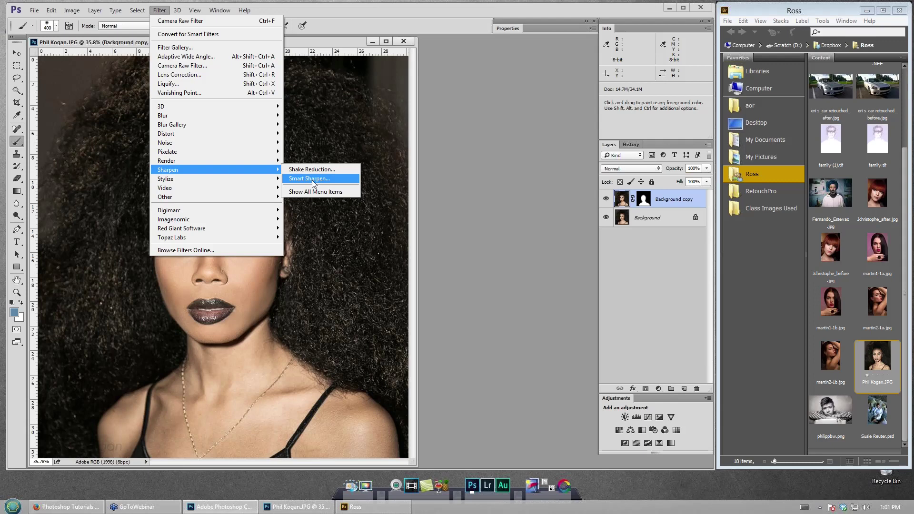
{"action": "left_click", "coordinate": [310, 178]}
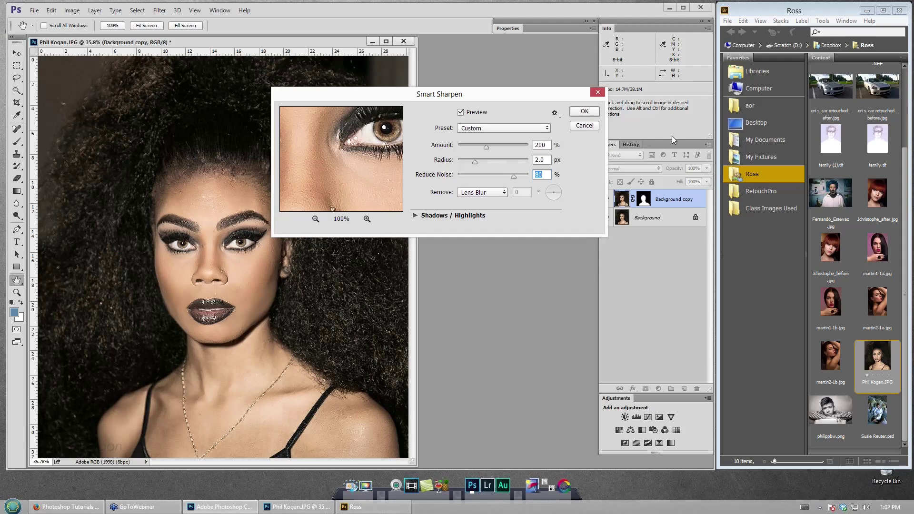
{"action": "left_click", "coordinate": [582, 126]}
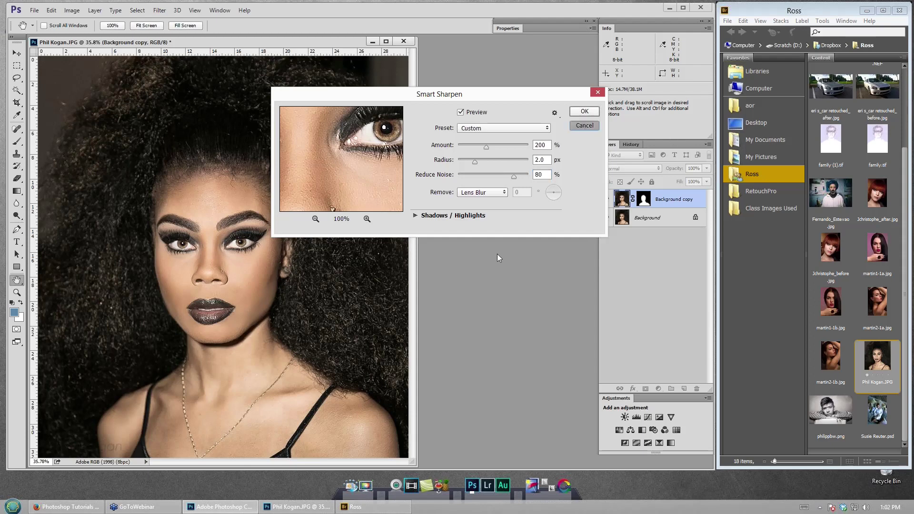
{"action": "key", "text": "b"}
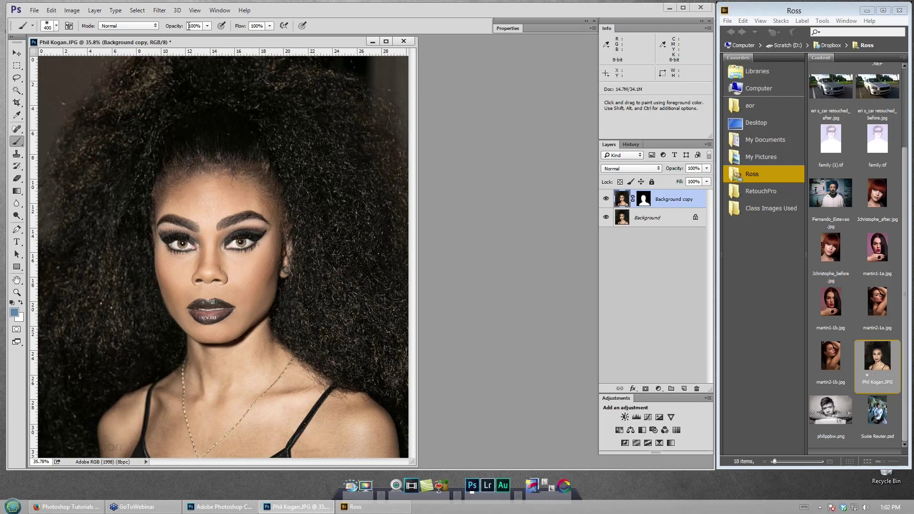
- Apply the Smart Sharpen filter to the Background copy layer's image
{"action": "left_click", "coordinate": [160, 10]}
{"action": "mouse_move", "coordinate": [238, 170]}
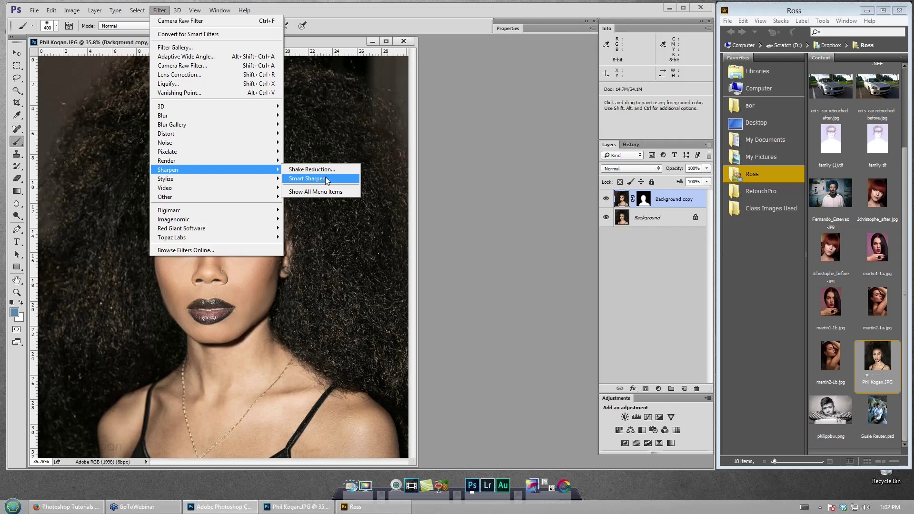
{"action": "left_click", "coordinate": [581, 110]}
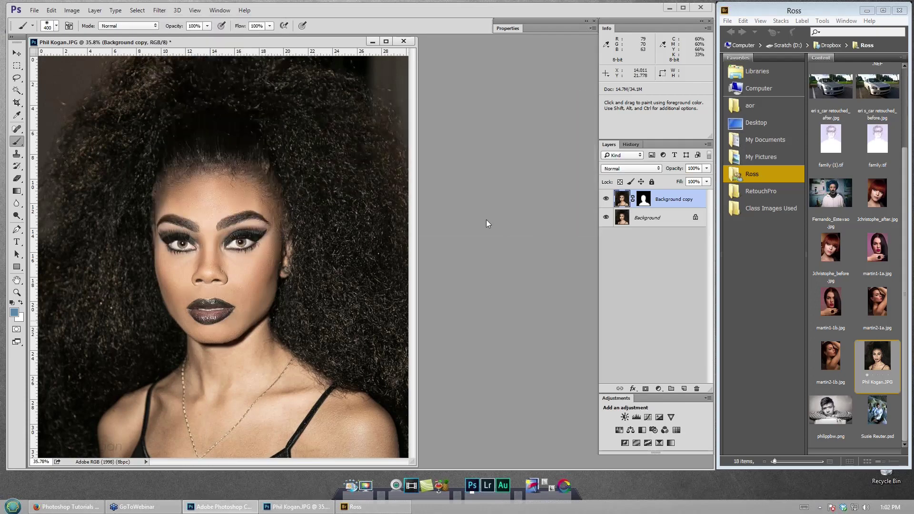
- Compare the face with and without the sharpened layer at 66.7%, leaving the layer visible
{"action": "left_click", "coordinate": [606, 217]}
{"action": "left_click", "coordinate": [606, 217]}
{"action": "left_click", "coordinate": [606, 199]}
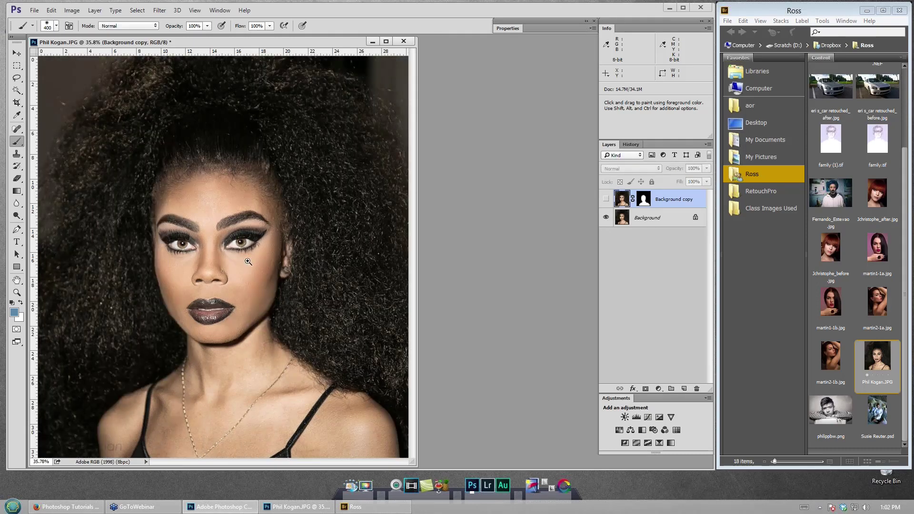
{"action": "left_click", "coordinate": [268, 278]}
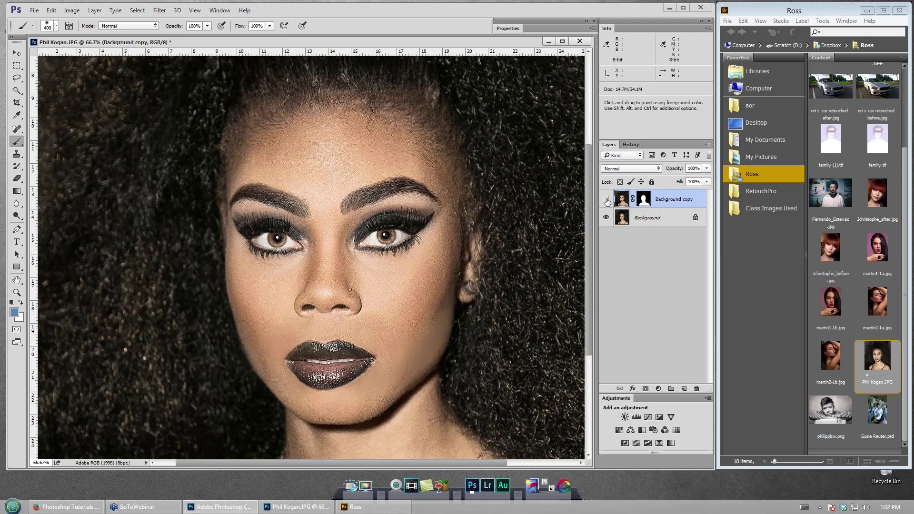
{"action": "left_click", "coordinate": [606, 199]}
- Show the Background copy mask as an overlay and paint black over the forehead, cheeks and jaw to remove sharpening there
{"action": "left_click", "coordinate": [644, 199]}
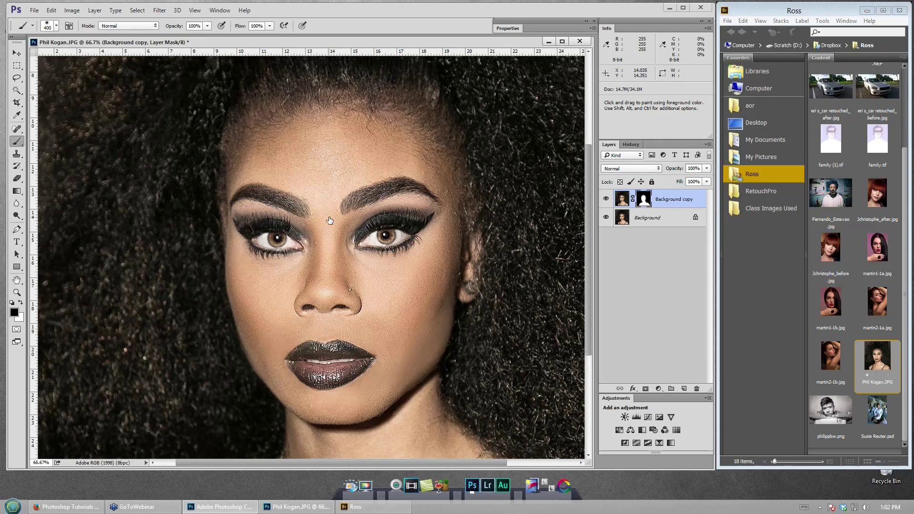
{"action": "key", "text": "backslash"}
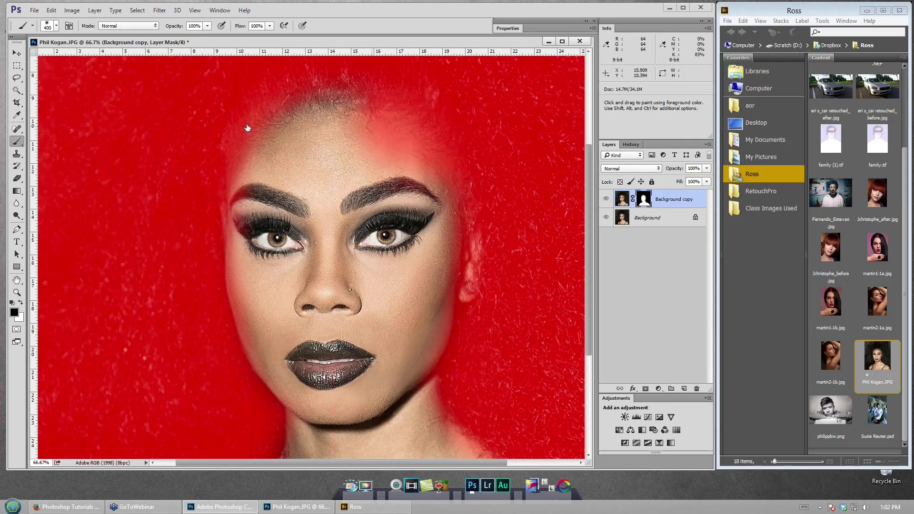
{"action": "left_click_drag", "start_coordinate": [247, 127], "coordinate": [369, 100]}
{"action": "left_click", "coordinate": [398, 321]}
{"action": "mouse_move", "coordinate": [420, 389]}
{"action": "left_mouse_down"}
{"action": "mouse_move", "coordinate": [213, 410]}
{"action": "mouse_move", "coordinate": [230, 343]}
{"action": "left_mouse_up"}
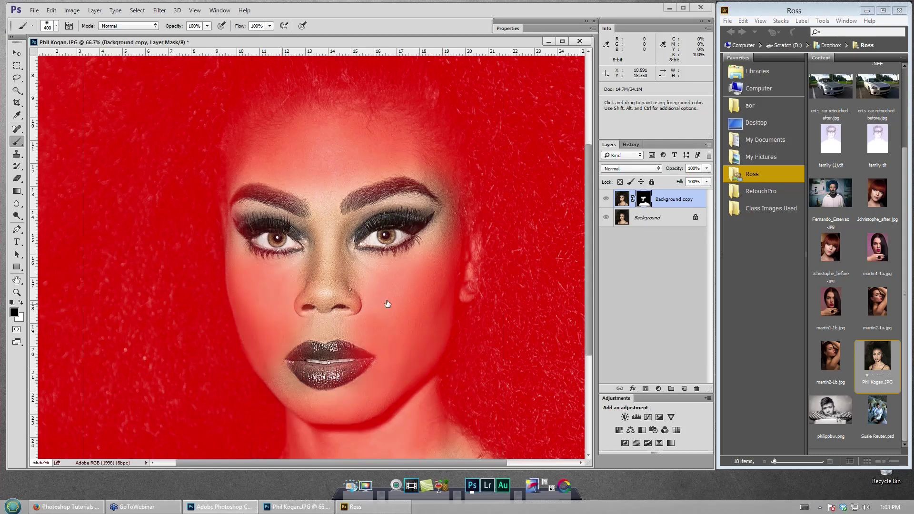
- Reduce the brush to 200 px and paint black on the mask over the nose, the skin above the lips, and the neck and shoulders
{"action": "key", "text": "bracketleft"}
{"action": "key", "text": "bracketleft"}
{"action": "key", "text": "bracketleft"}
{"action": "key", "text": "bracketleft"}
{"action": "key", "text": "bracketleft"}
{"action": "key", "text": "bracketleft"}
{"action": "left_click_drag", "start_coordinate": [329, 299], "coordinate": [352, 305]}
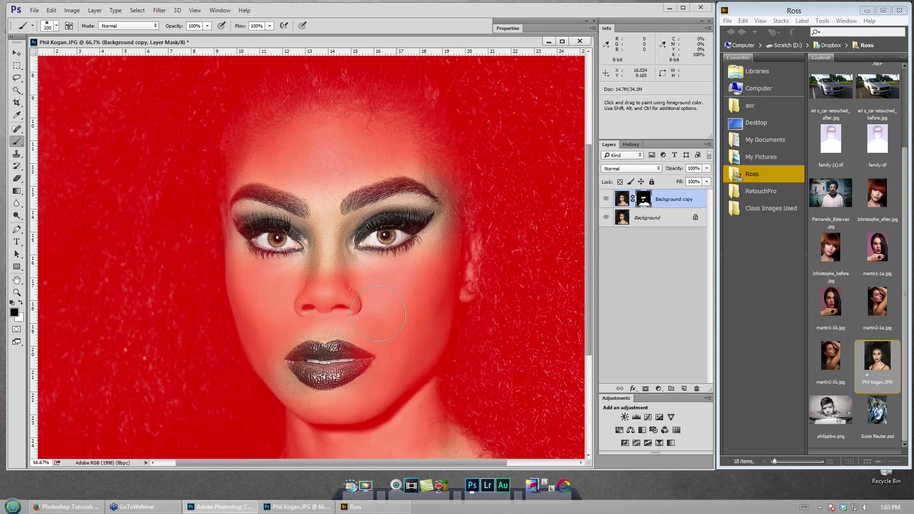
{"action": "left_click", "coordinate": [324, 334]}
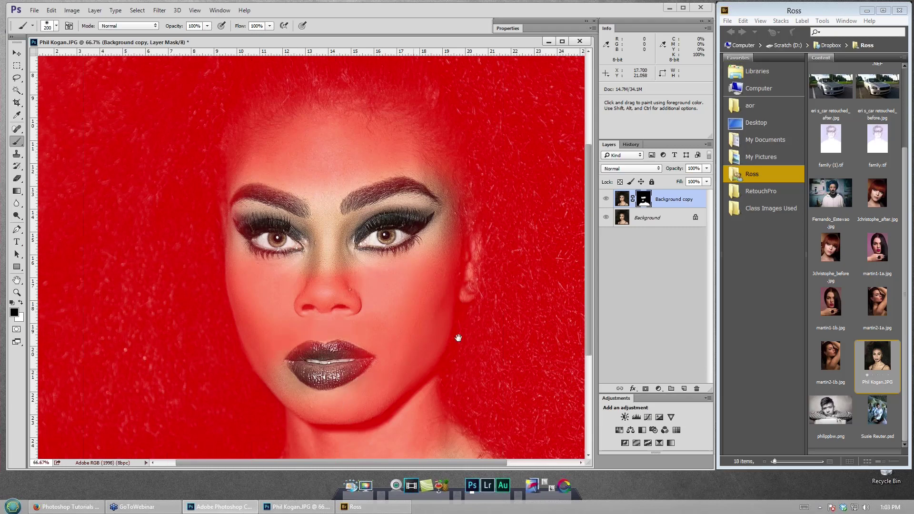
{"action": "left_click_drag", "start_coordinate": [458, 338], "coordinate": [507, 187]}
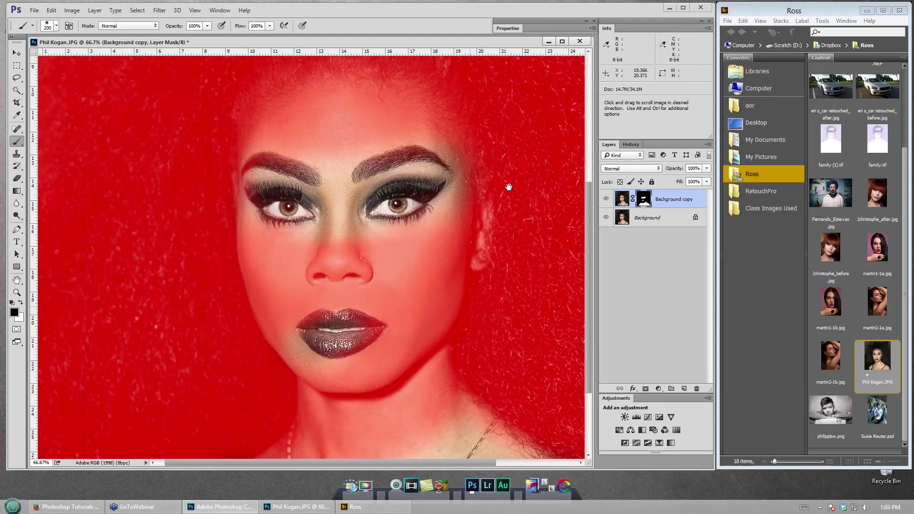
{"action": "left_click_drag", "start_coordinate": [356, 424], "coordinate": [321, 415]}
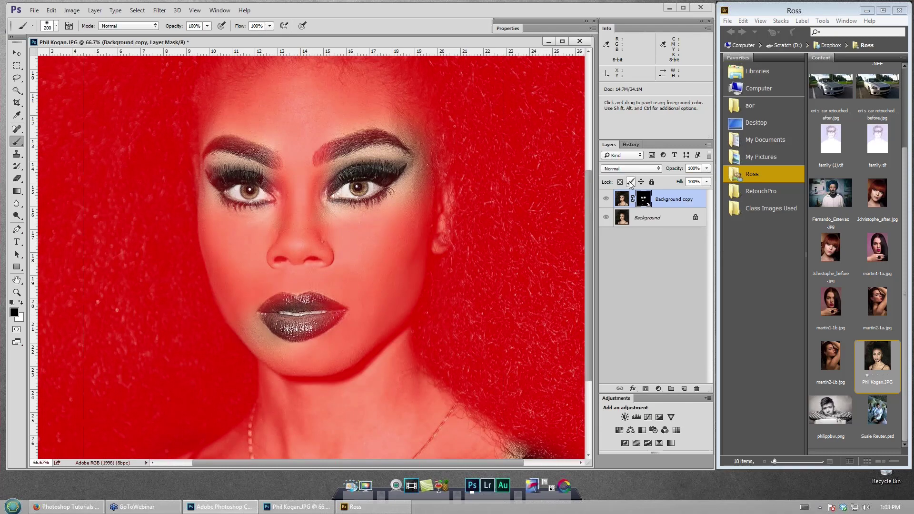
- Turn off the red mask overlay on the sharpened portrait and close the document without saving its changes
{"action": "left_click", "coordinate": [606, 199]}
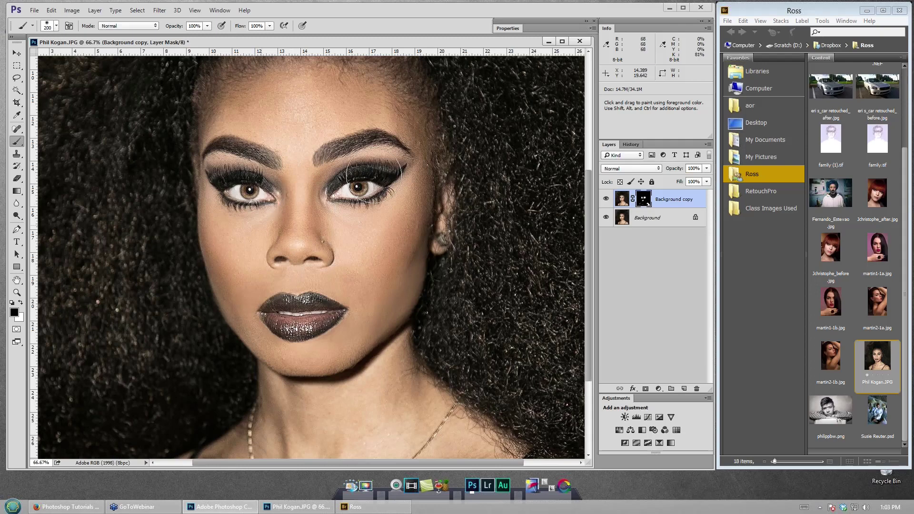
{"action": "left_click", "coordinate": [579, 42]}
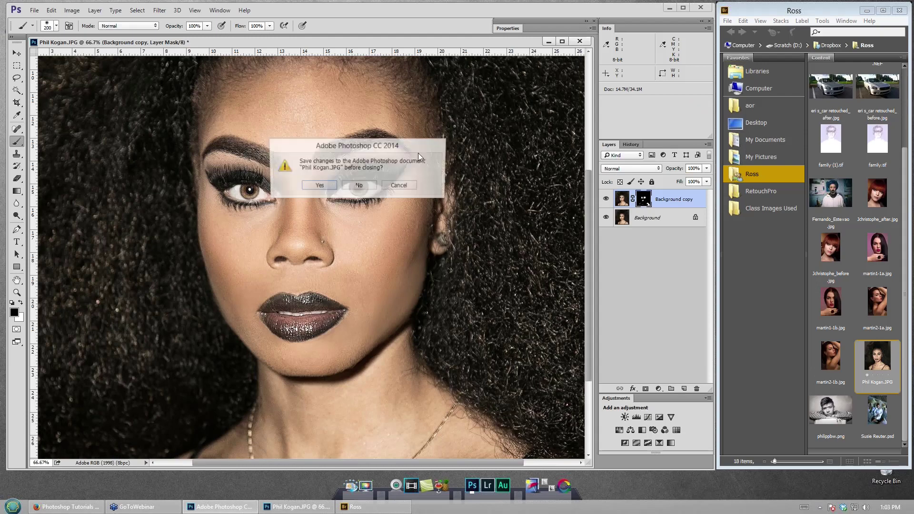
{"action": "left_click", "coordinate": [363, 185]}
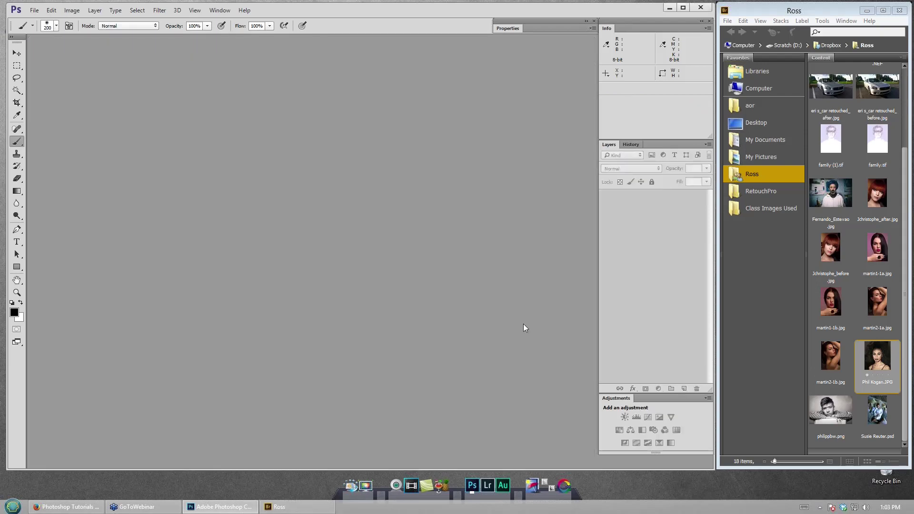
- Switch to Bridge and look through the thumbnails of the submitted images folder for another picture to retouch
{"action": "left_click", "coordinate": [829, 10]}
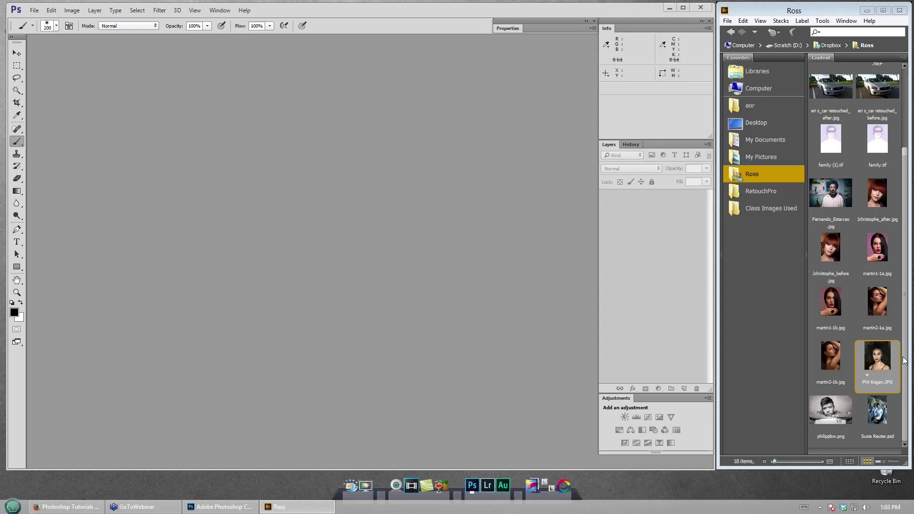
{"action": "scroll", "coordinate": [907, 357], "scroll_direction": "up", "scroll_amount": 5}
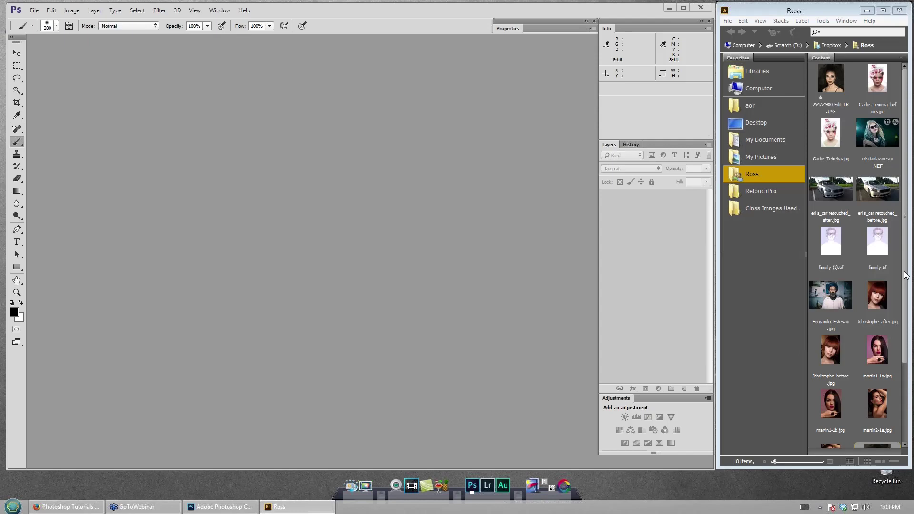
{"action": "scroll", "coordinate": [906, 273], "scroll_direction": "down", "scroll_amount": 5}
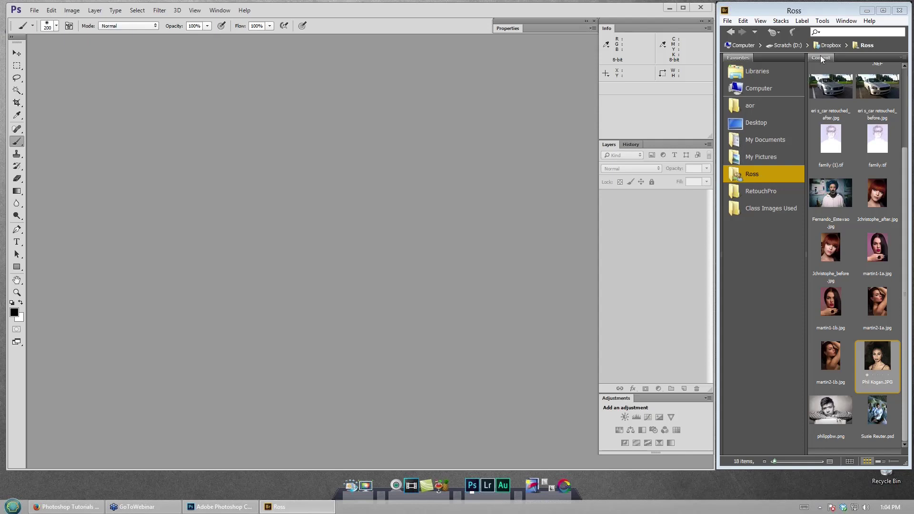
- Minimize Bridge and Photoshop and switch to Firefox showing The Art of Retouching blog
{"action": "left_click", "coordinate": [868, 10]}
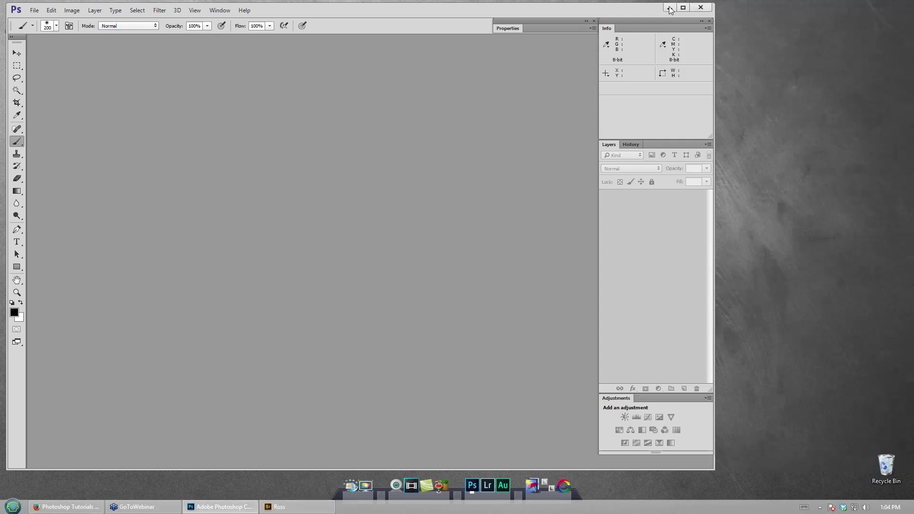
{"action": "left_click", "coordinate": [219, 506]}
{"action": "left_click", "coordinate": [72, 507]}
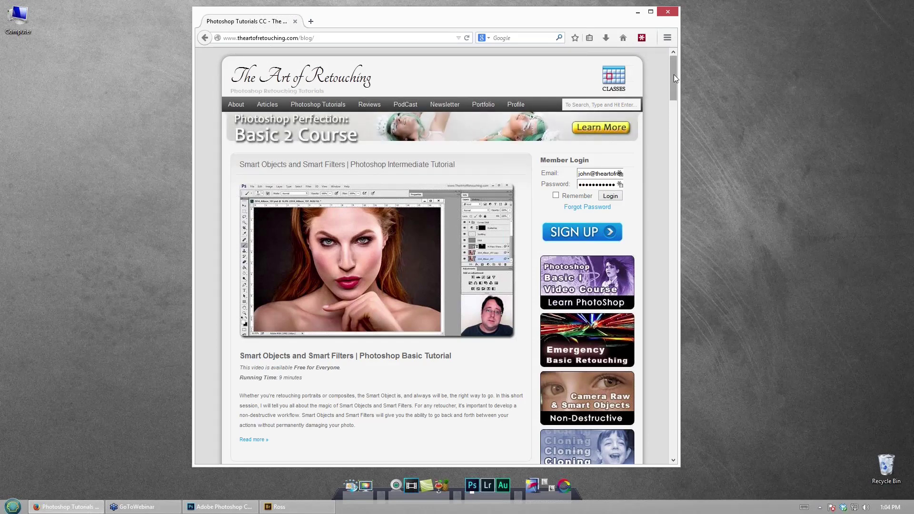
- Look through the latest tutorial posts on the blog and its Photoshop course schedule, returning to the blog's home page
{"action": "scroll", "coordinate": [674, 79], "scroll_direction": "down", "scroll_amount": 2}
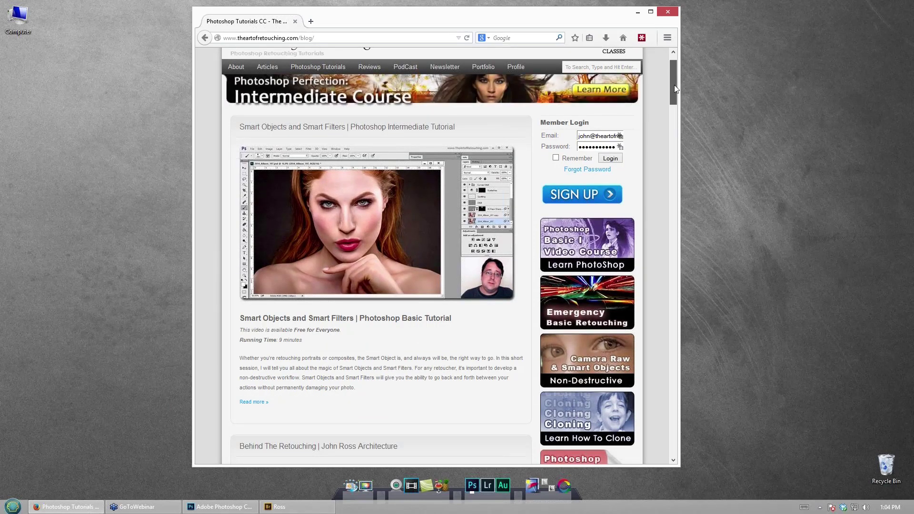
{"action": "left_click_drag", "start_coordinate": [675, 85], "coordinate": [675, 87]}
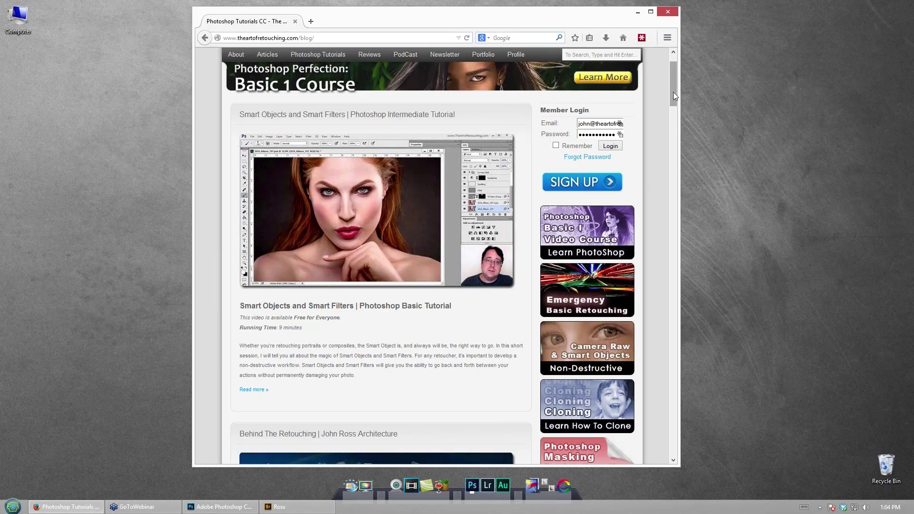
{"action": "scroll", "coordinate": [674, 95], "scroll_direction": "down", "scroll_amount": 10}
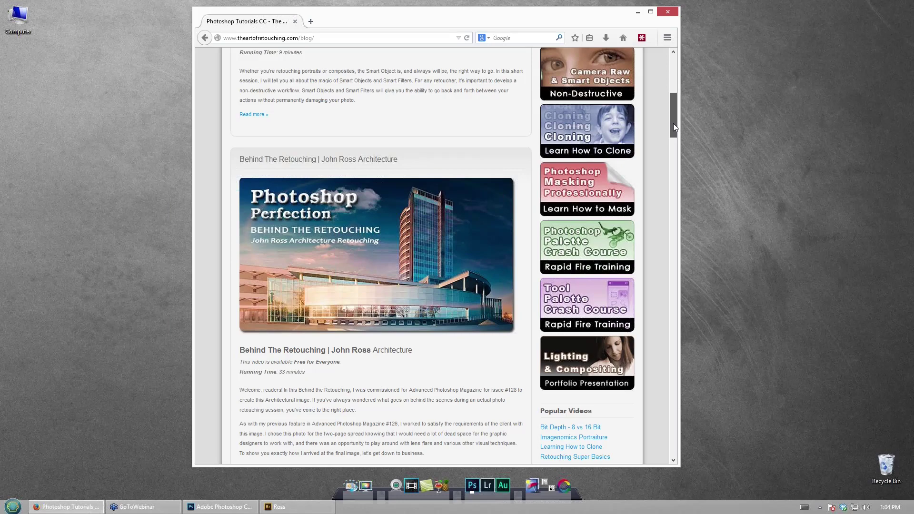
{"action": "left_click_drag", "start_coordinate": [673, 124], "coordinate": [695, 60]}
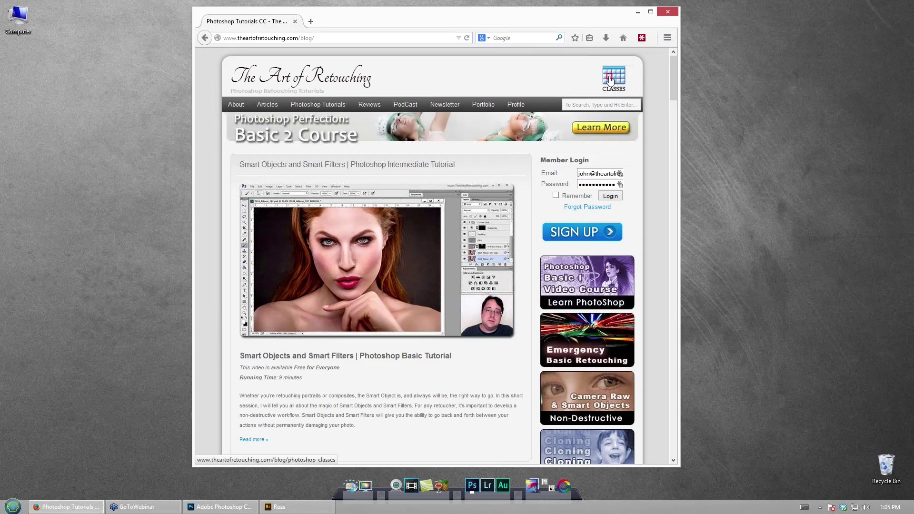
{"action": "left_click", "coordinate": [601, 126]}
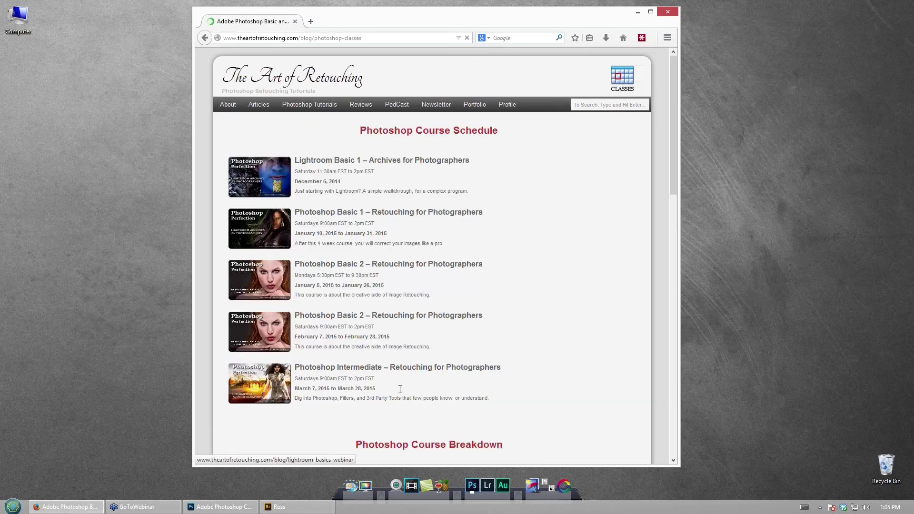
{"action": "left_click", "coordinate": [206, 37]}
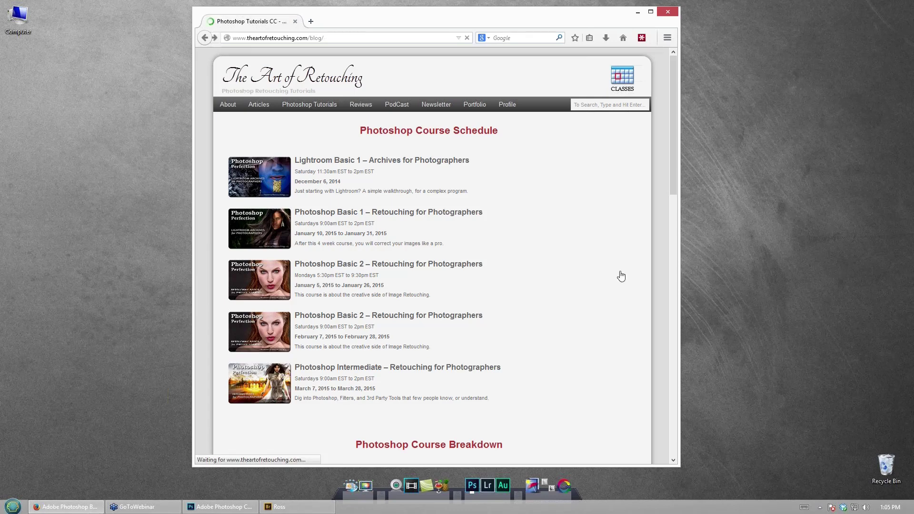
- Open the blog's Articles archive, look through the listed articles and return to the home page
{"action": "left_click", "coordinate": [261, 104]}
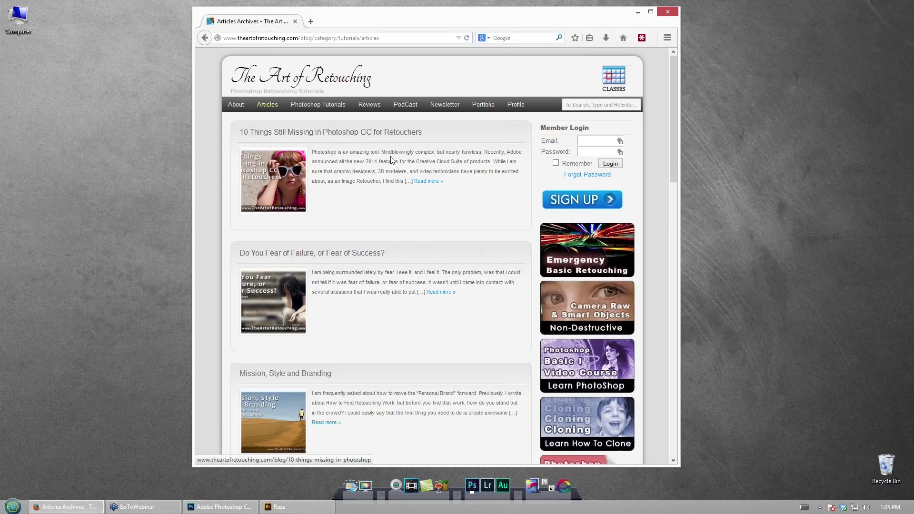
{"action": "scroll", "coordinate": [391, 178], "scroll_direction": "down", "scroll_amount": 6}
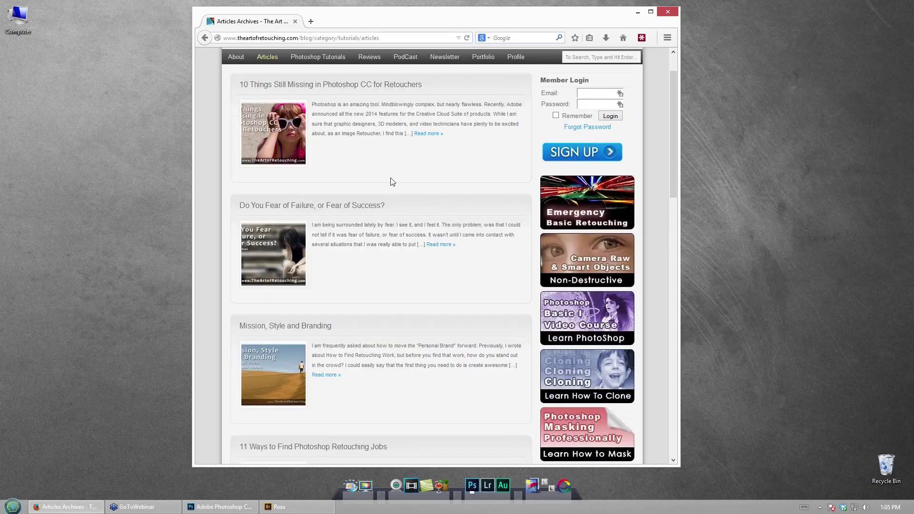
{"action": "scroll", "coordinate": [394, 216], "scroll_direction": "down", "scroll_amount": 5}
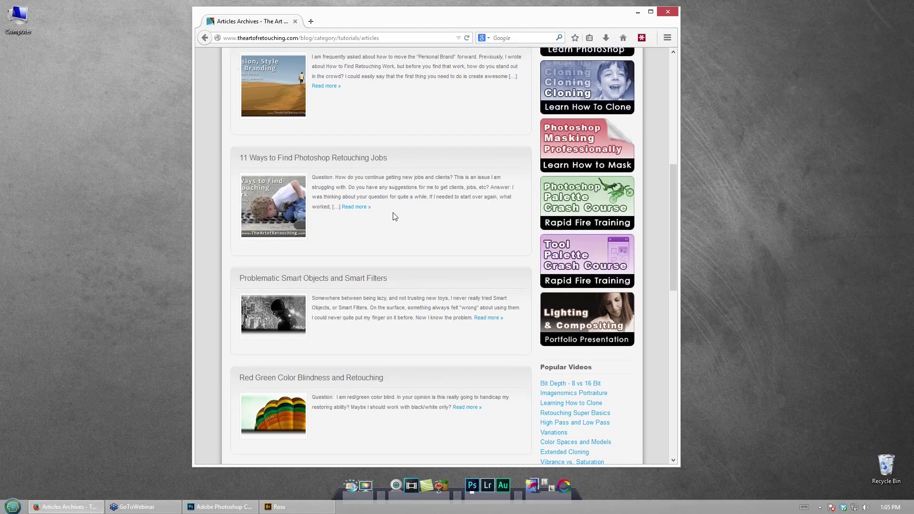
{"action": "scroll", "coordinate": [395, 218], "scroll_direction": "down", "scroll_amount": 4}
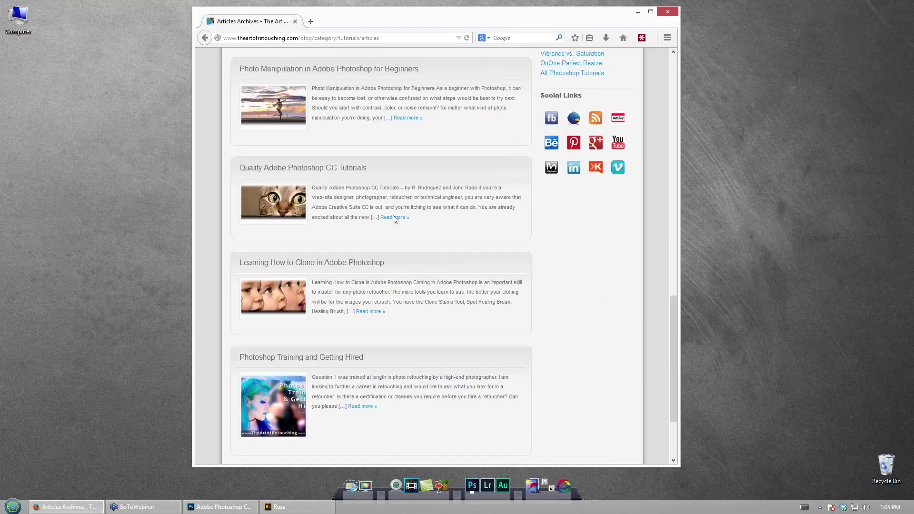
{"action": "scroll", "coordinate": [395, 217], "scroll_direction": "up", "scroll_amount": 6}
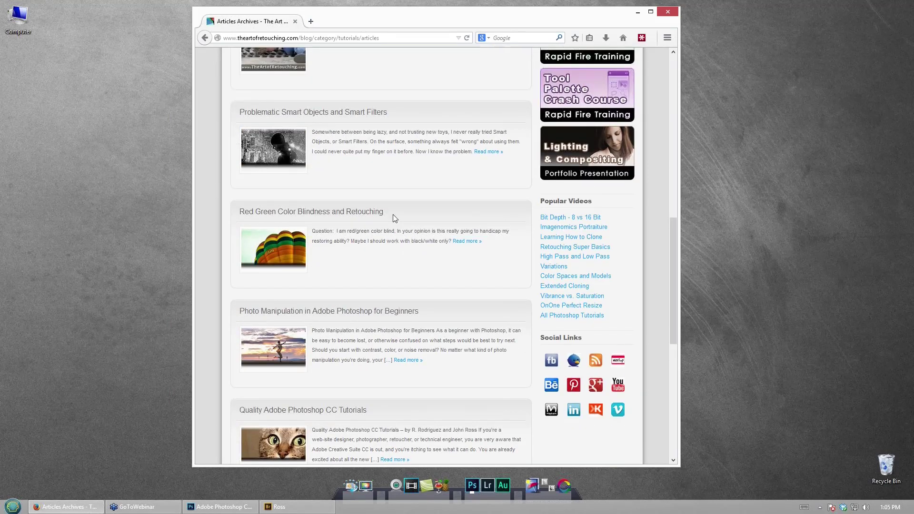
{"action": "key", "text": "F5"}
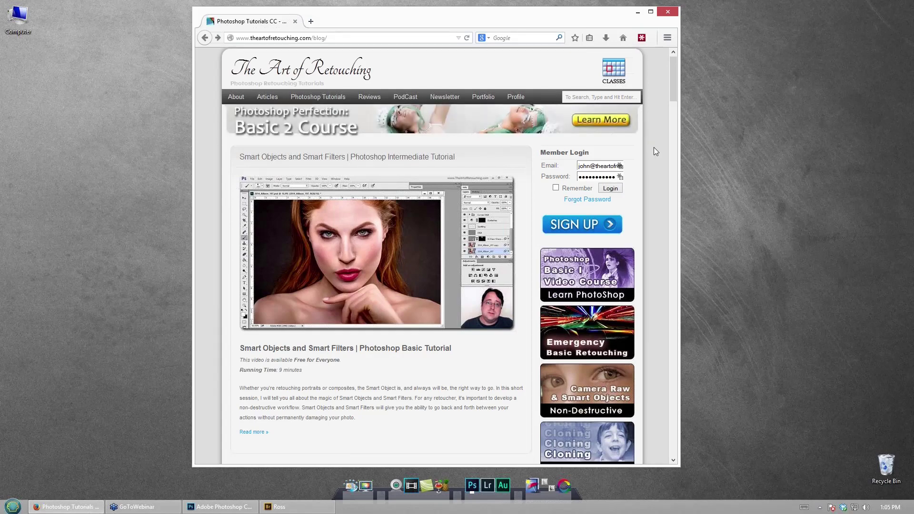
- Skim the home page posts, review the classes page down to the Photoshop Intermediate breakdown, and return to the blog
{"action": "scroll", "coordinate": [653, 147], "scroll_direction": "down", "scroll_amount": 10}
{"action": "scroll", "coordinate": [654, 148], "scroll_direction": "down", "scroll_amount": 15}
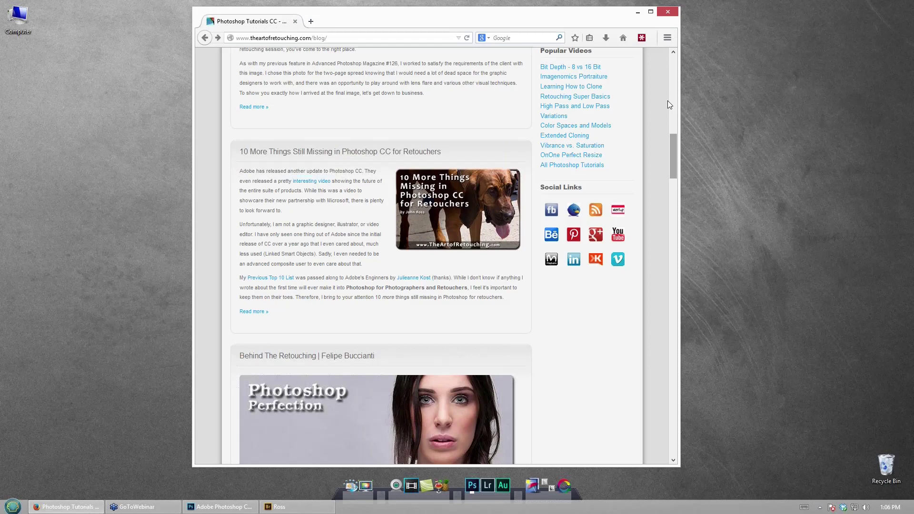
{"action": "scroll", "coordinate": [667, 101], "scroll_direction": "up", "scroll_amount": 20}
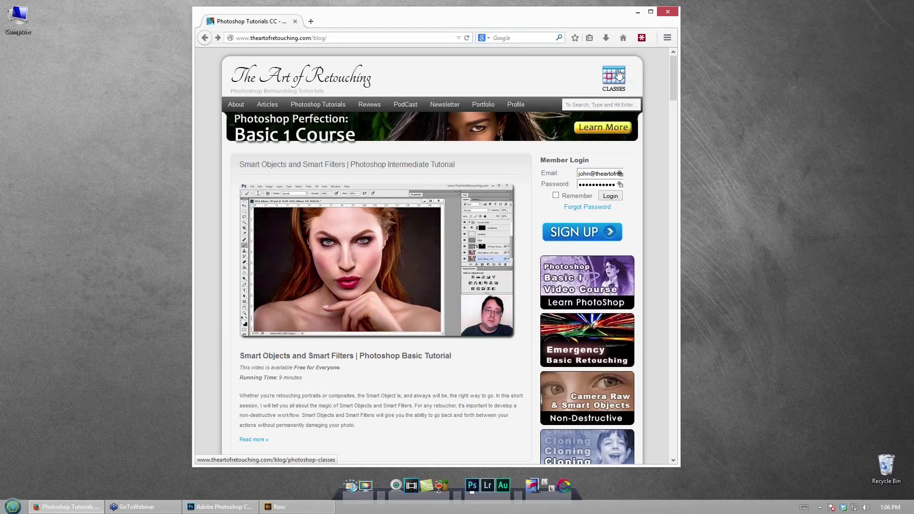
{"action": "left_click", "coordinate": [618, 74]}
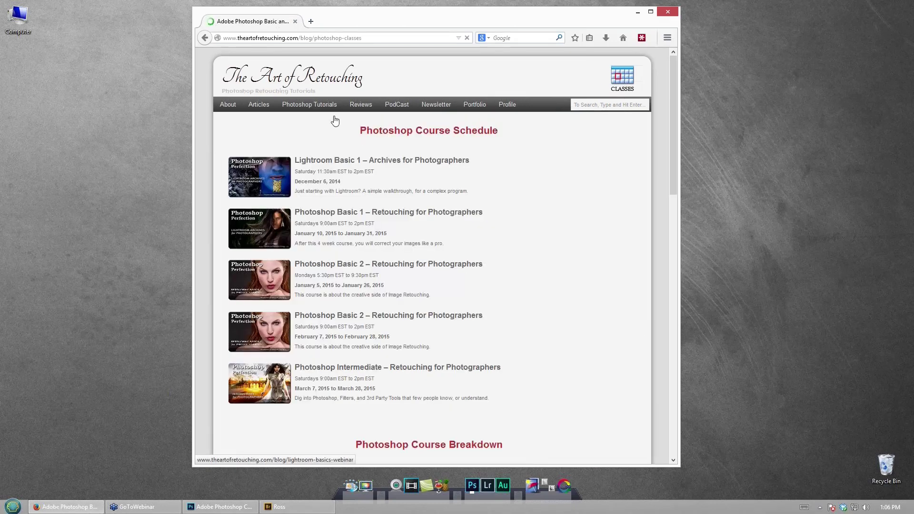
{"action": "scroll", "coordinate": [404, 204], "scroll_direction": "down", "scroll_amount": 8}
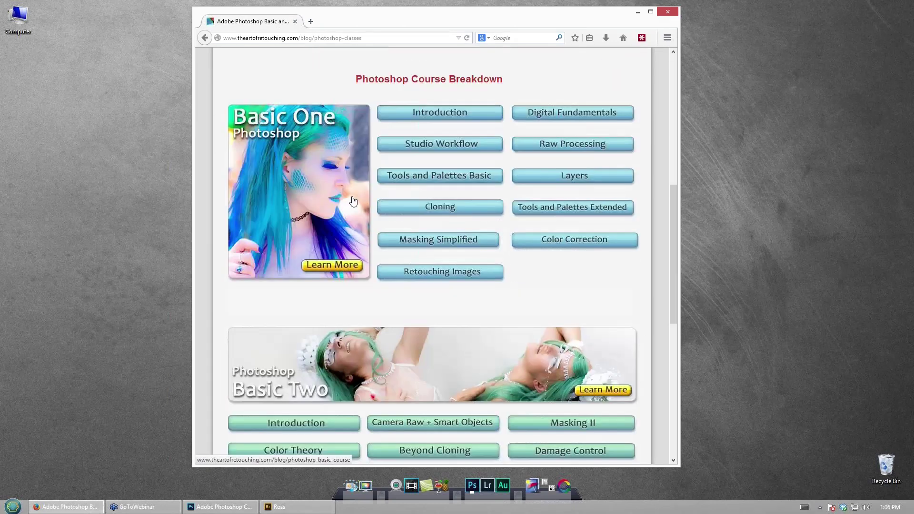
{"action": "scroll", "coordinate": [353, 201], "scroll_direction": "down", "scroll_amount": 7}
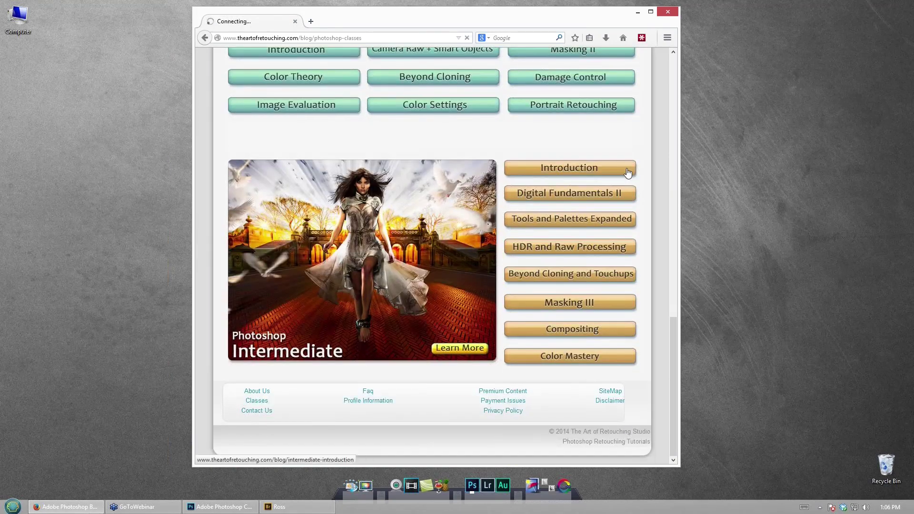
{"action": "key", "text": "alt+Left"}
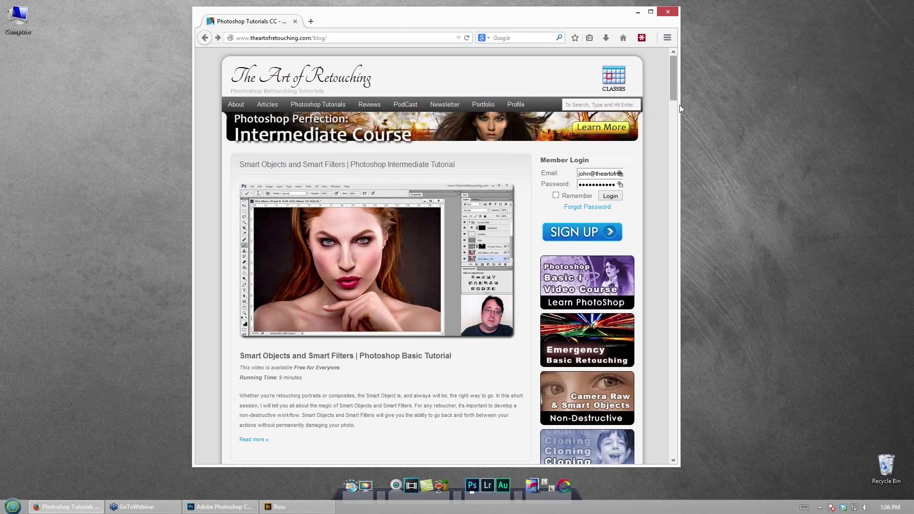
- Look over the Smart Objects and architecture retouching posts on the blog's home page once more
{"action": "scroll", "coordinate": [679, 106], "scroll_direction": "down", "scroll_amount": 3}
{"action": "scroll", "coordinate": [684, 119], "scroll_direction": "down", "scroll_amount": 3}
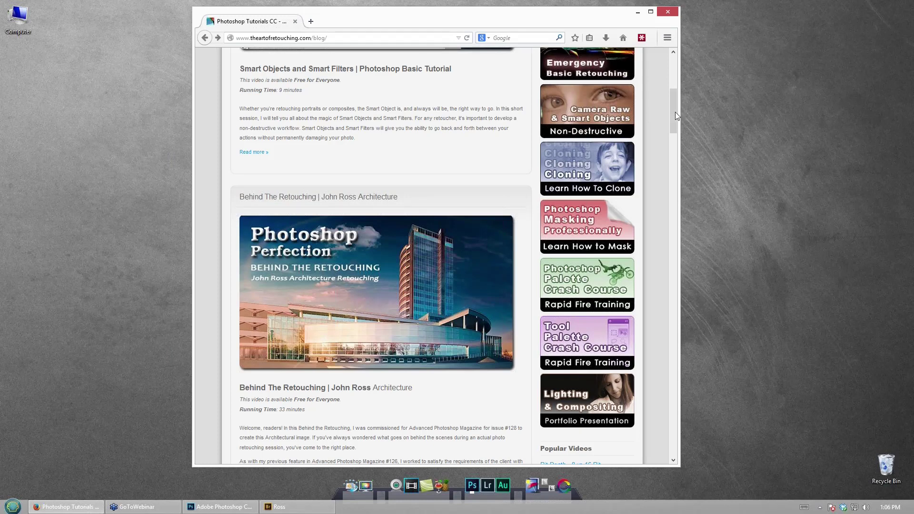
{"action": "scroll", "coordinate": [673, 74], "scroll_direction": "up", "scroll_amount": 6}
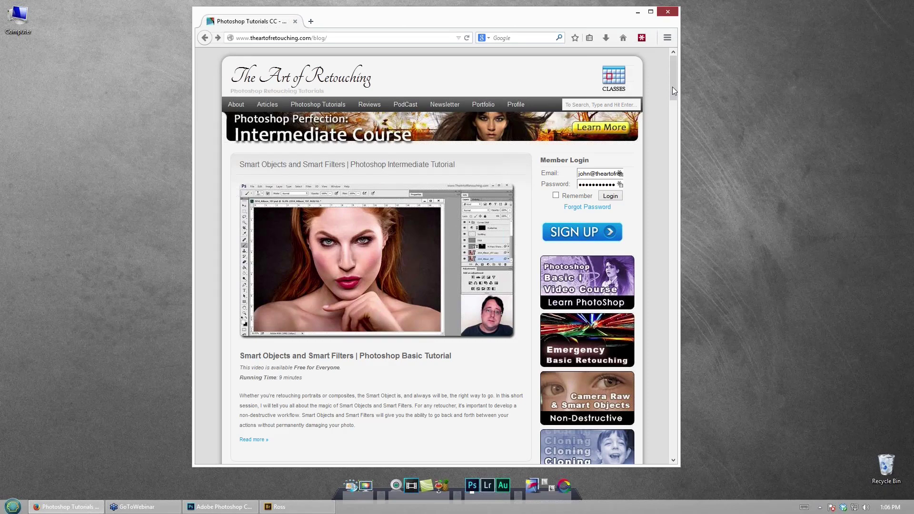
{"action": "key", "text": "alt+F4"}
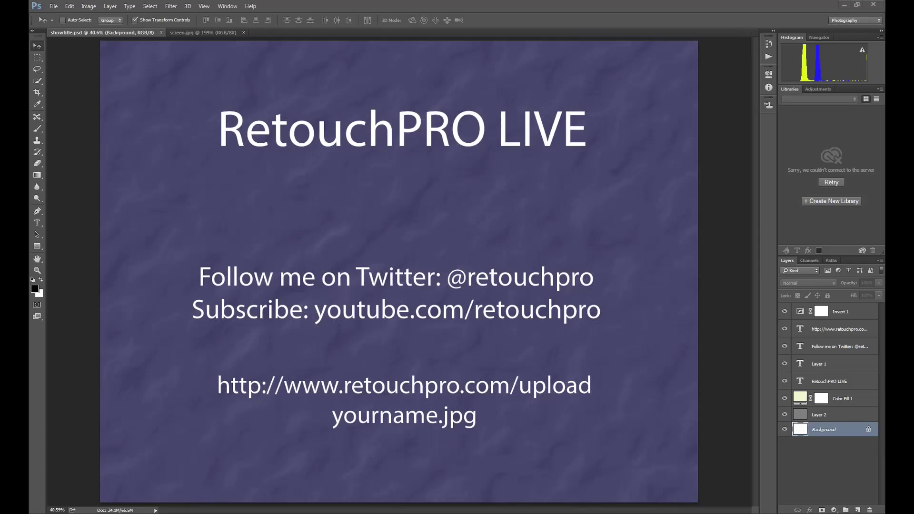
- Switch to Internet Explorer and open the RetouchPRO Videos page of the RetouchPRO site
{"action": "key", "text": "alt+Tab"}
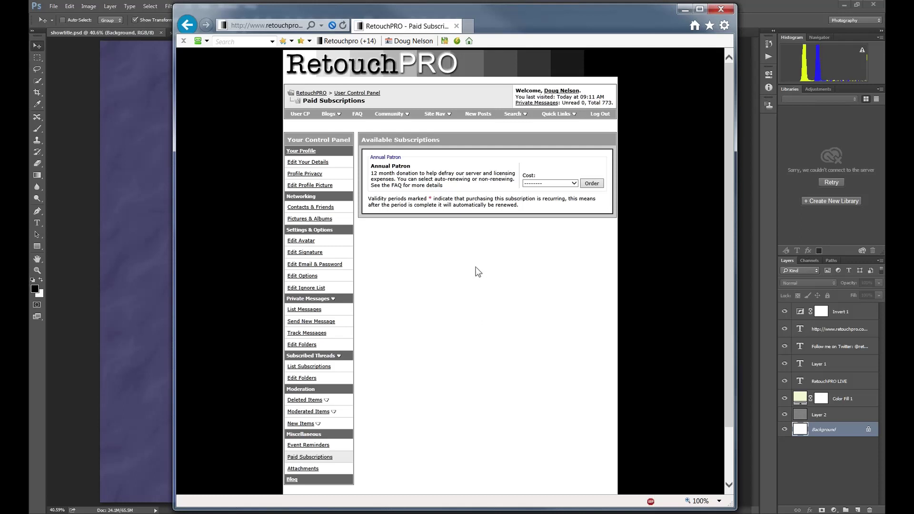
{"action": "left_click", "coordinate": [443, 118]}
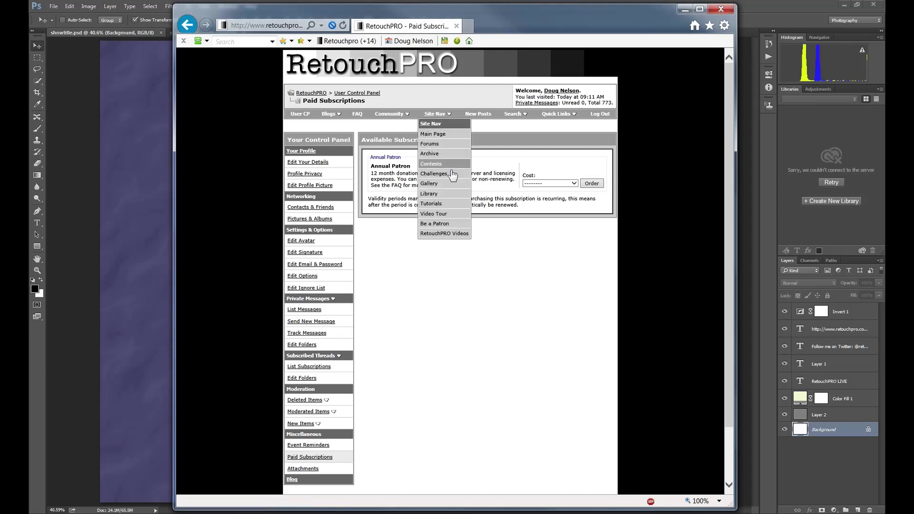
{"action": "left_click", "coordinate": [461, 234]}
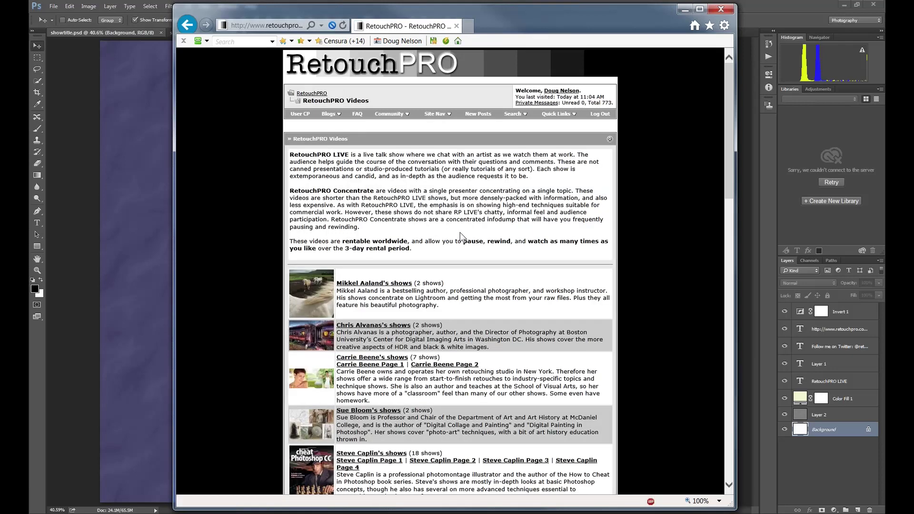
- Look through the list of rentable presenter shows on the RetouchPRO Videos page
{"action": "scroll", "coordinate": [460, 233], "scroll_direction": "down", "scroll_amount": 5}
{"action": "scroll", "coordinate": [256, 248], "scroll_direction": "up", "scroll_amount": 3}
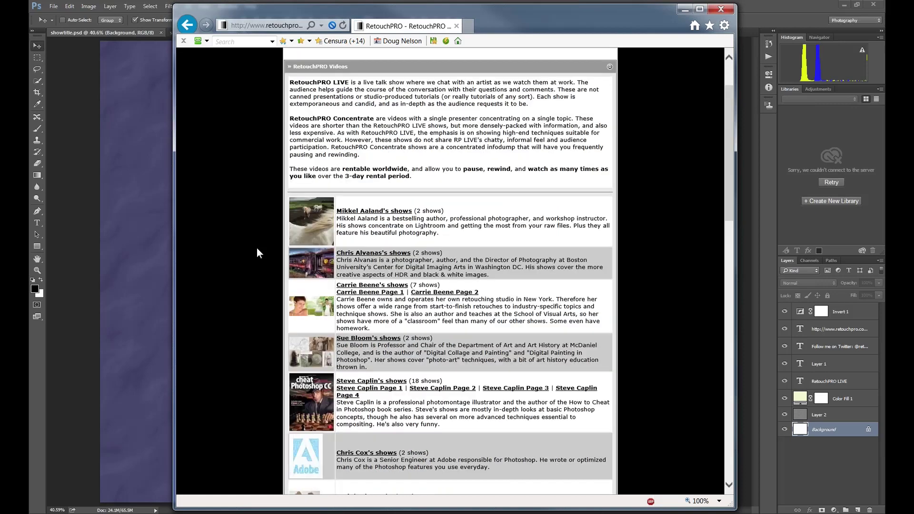
{"action": "scroll", "coordinate": [256, 247], "scroll_direction": "down", "scroll_amount": 4}
{"action": "scroll", "coordinate": [256, 248], "scroll_direction": "down", "scroll_amount": 2}
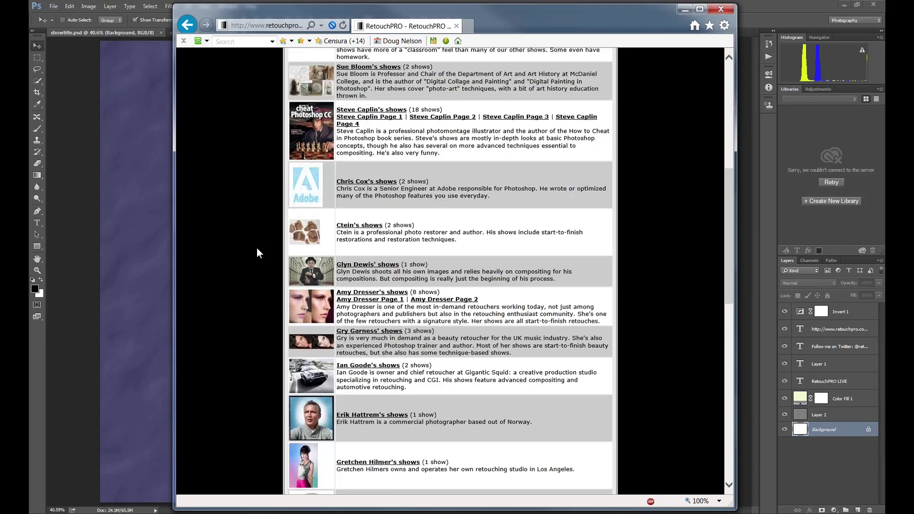
{"action": "scroll", "coordinate": [257, 248], "scroll_direction": "down", "scroll_amount": 2}
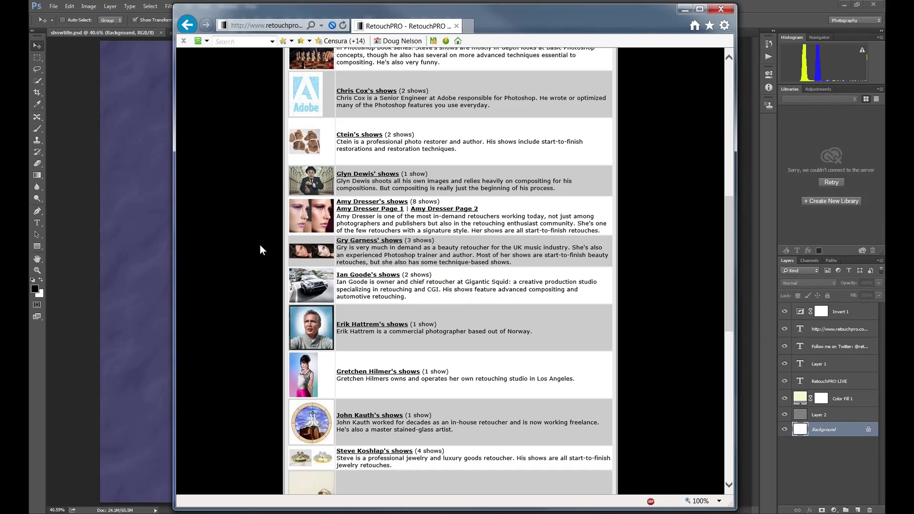
{"action": "scroll", "coordinate": [260, 249], "scroll_direction": "down", "scroll_amount": 8}
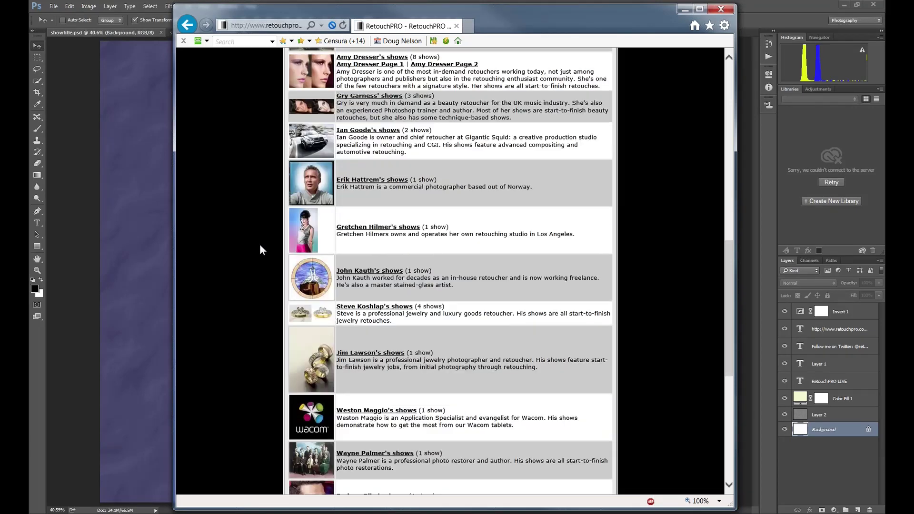
{"action": "scroll", "coordinate": [260, 249], "scroll_direction": "down", "scroll_amount": 2}
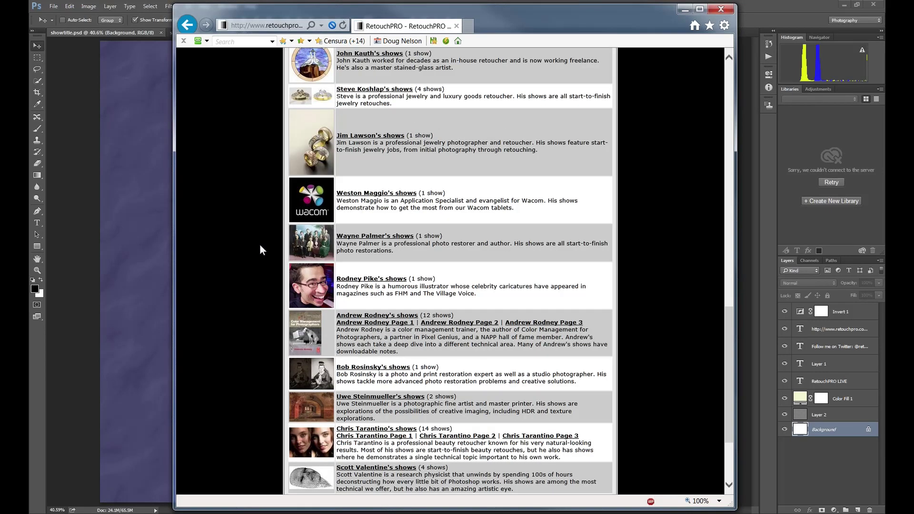
{"action": "scroll", "coordinate": [260, 247], "scroll_direction": "up", "scroll_amount": 12}
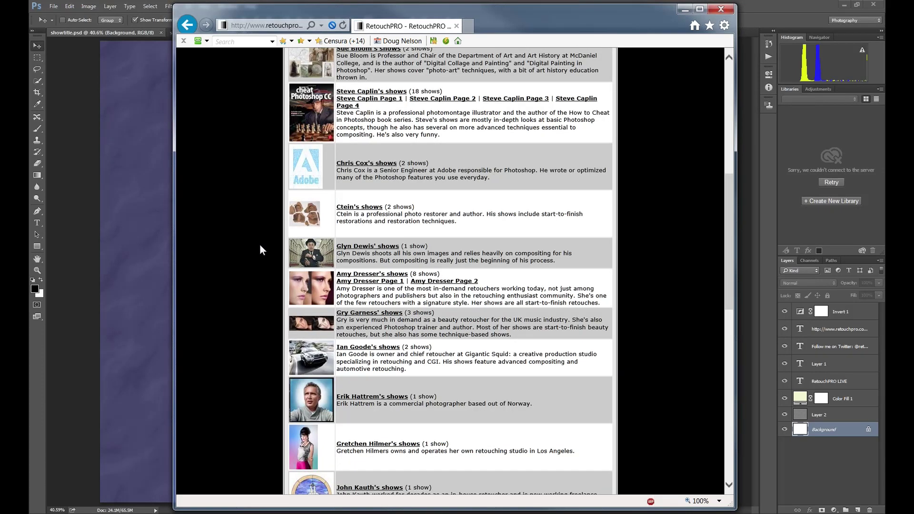
{"action": "scroll", "coordinate": [260, 249], "scroll_direction": "up", "scroll_amount": 4}
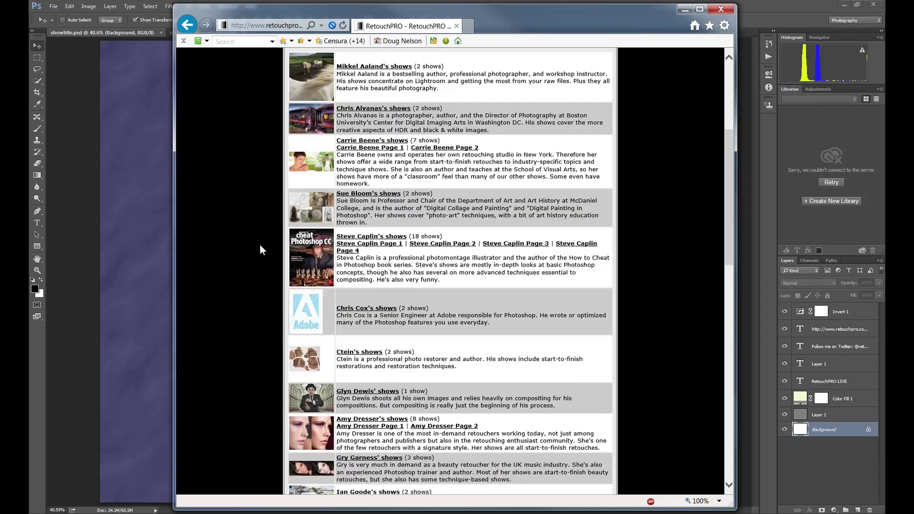
{"action": "scroll", "coordinate": [260, 249], "scroll_direction": "up", "scroll_amount": 2}
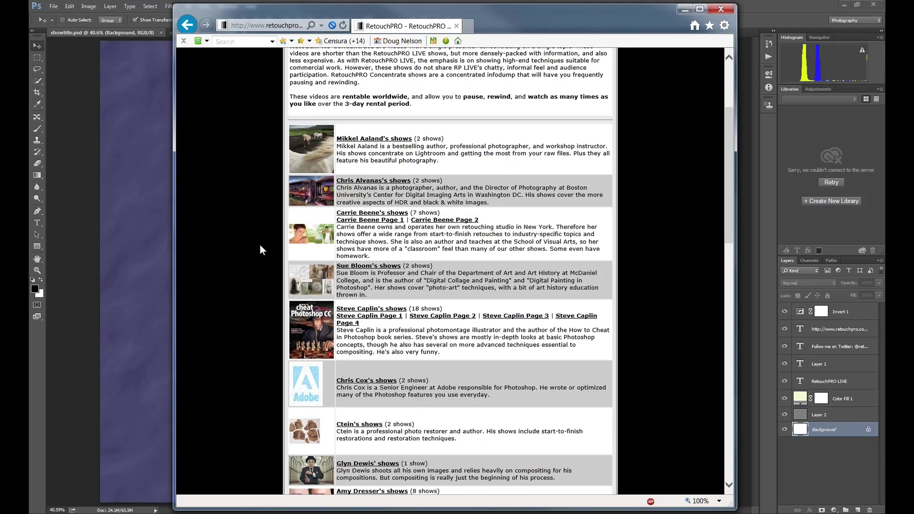